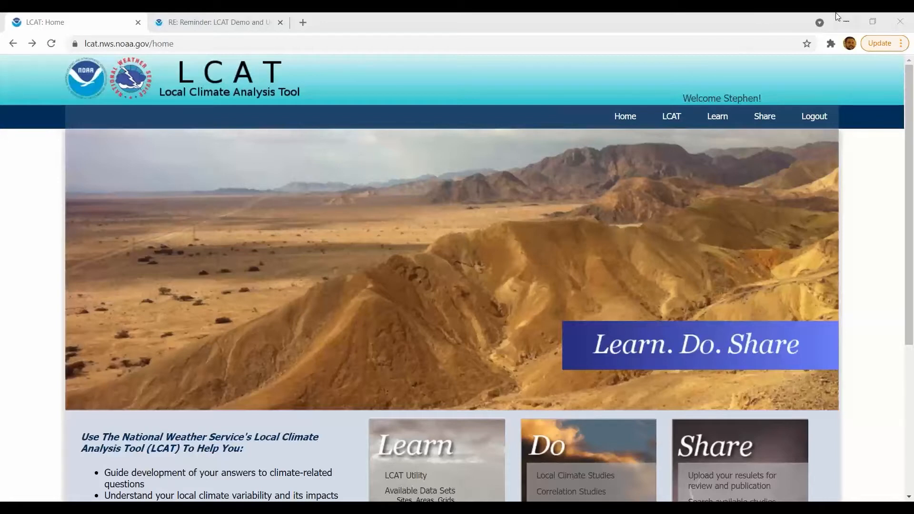
- Close the browser tab containing the LCAT demo reminder e-mail
{"action": "left_click", "coordinate": [510, 20]}
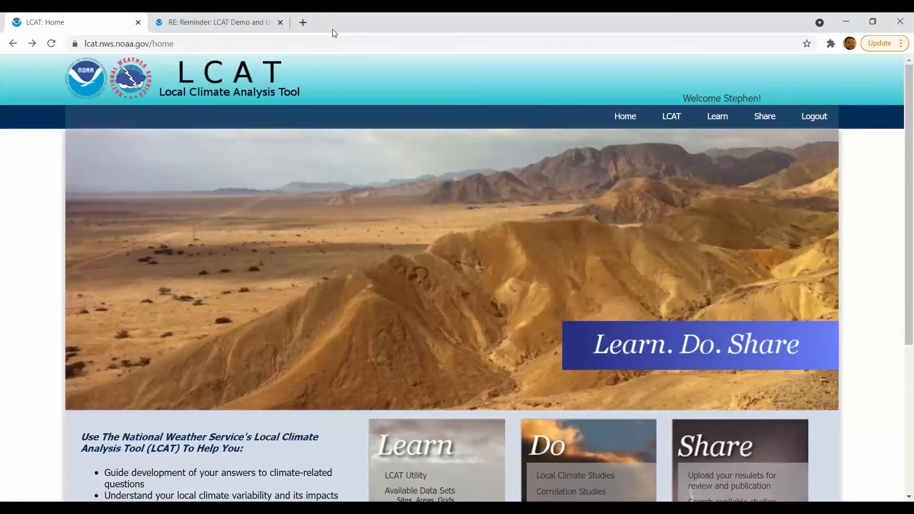
{"action": "left_click", "coordinate": [280, 23]}
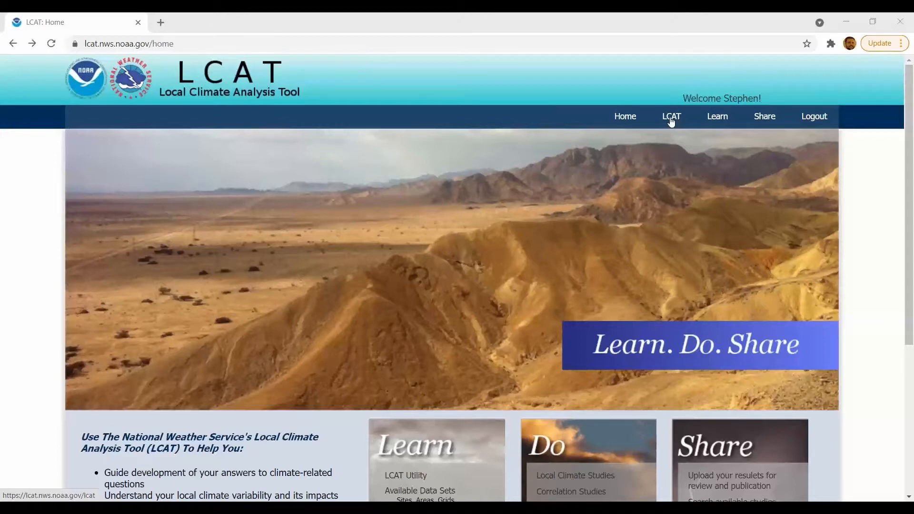
- Go to the LCAT study creation page and expand the Climate Impacts options
{"action": "scroll", "coordinate": [672, 122], "scroll_direction": "down", "scroll_amount": 1}
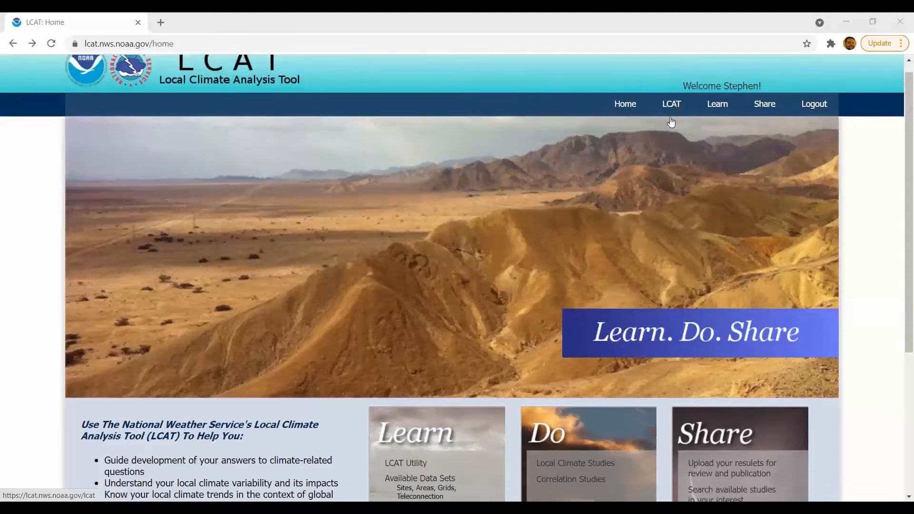
{"action": "scroll", "coordinate": [671, 122], "scroll_direction": "down", "scroll_amount": 1}
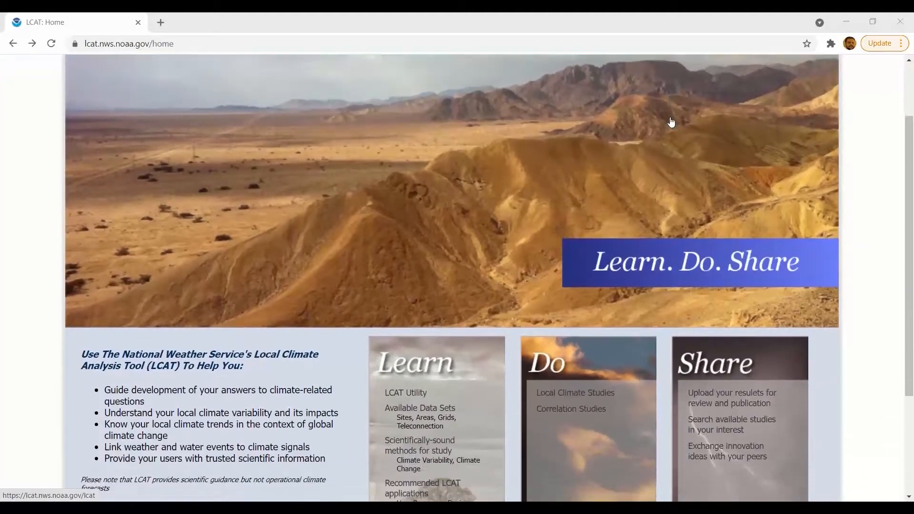
{"action": "scroll", "coordinate": [471, 345], "scroll_direction": "down", "scroll_amount": 1}
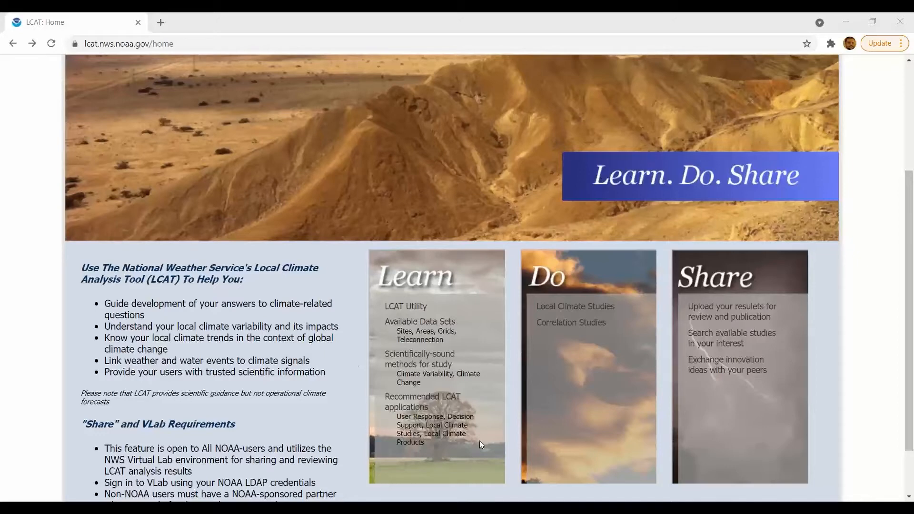
{"action": "scroll", "coordinate": [490, 295], "scroll_direction": "up", "scroll_amount": 4}
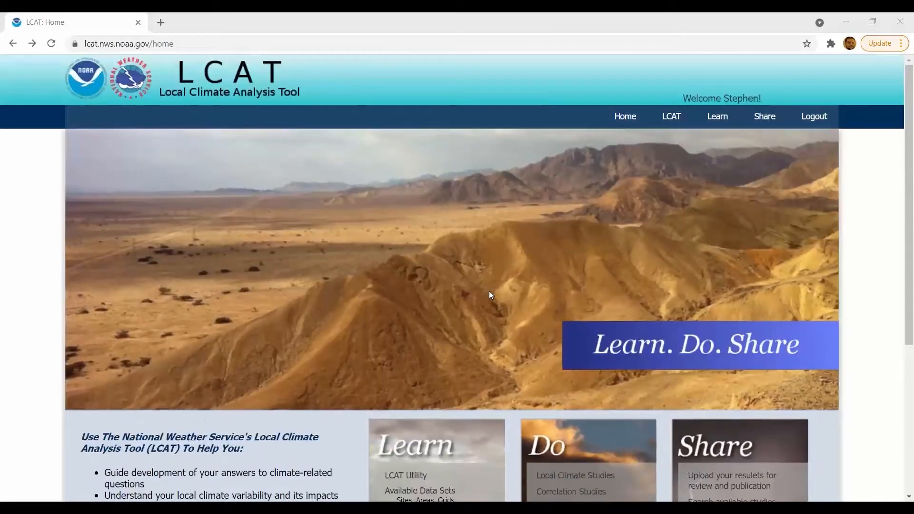
{"action": "left_click", "coordinate": [672, 117]}
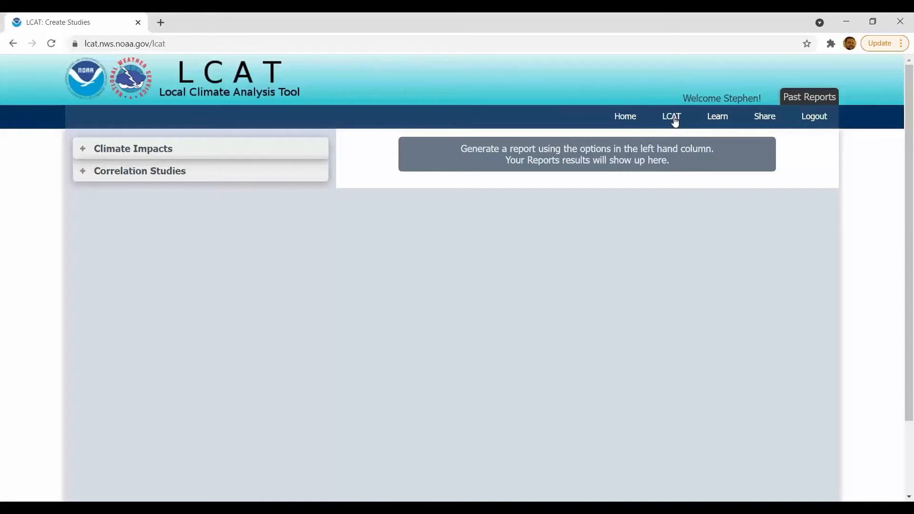
{"action": "left_click", "coordinate": [906, 50]}
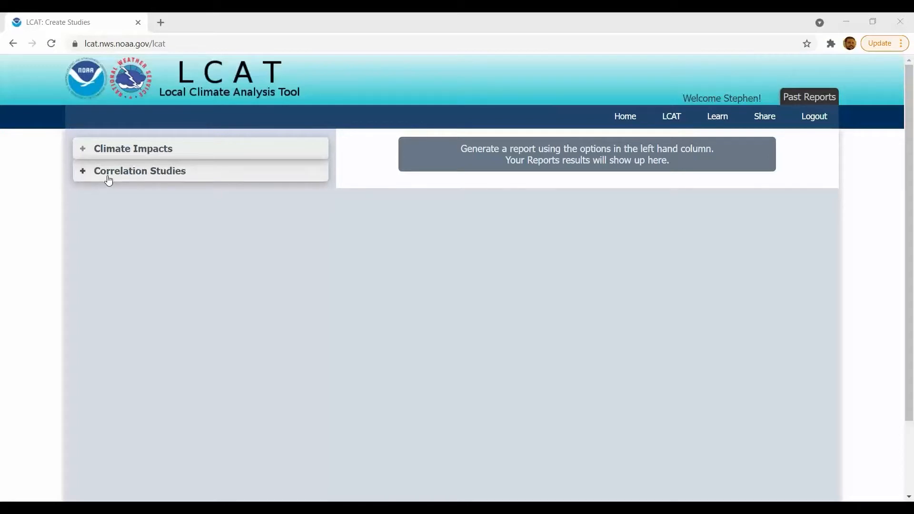
{"action": "left_click", "coordinate": [89, 151]}
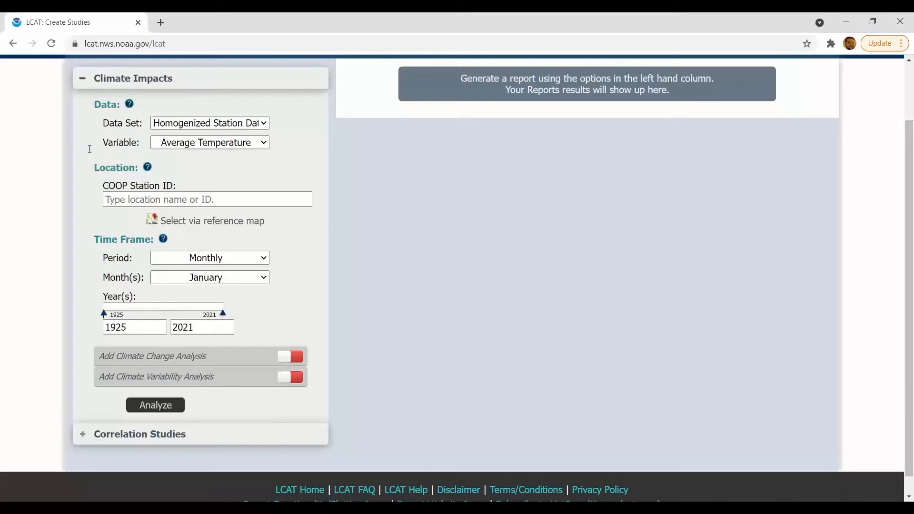
- Set the data set to ACIS Station Data and the variable to Monthly Extremes - Total Snowfall
{"action": "left_click", "coordinate": [179, 126]}
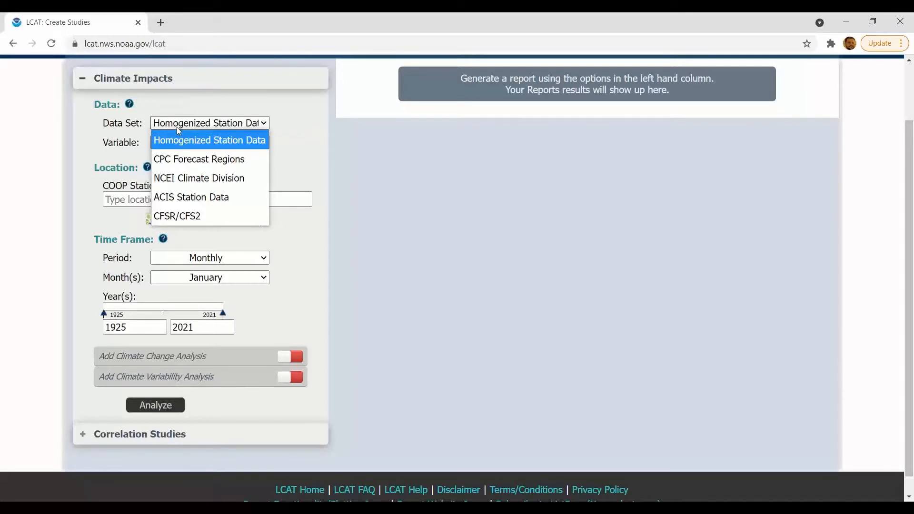
{"action": "left_click", "coordinate": [178, 201]}
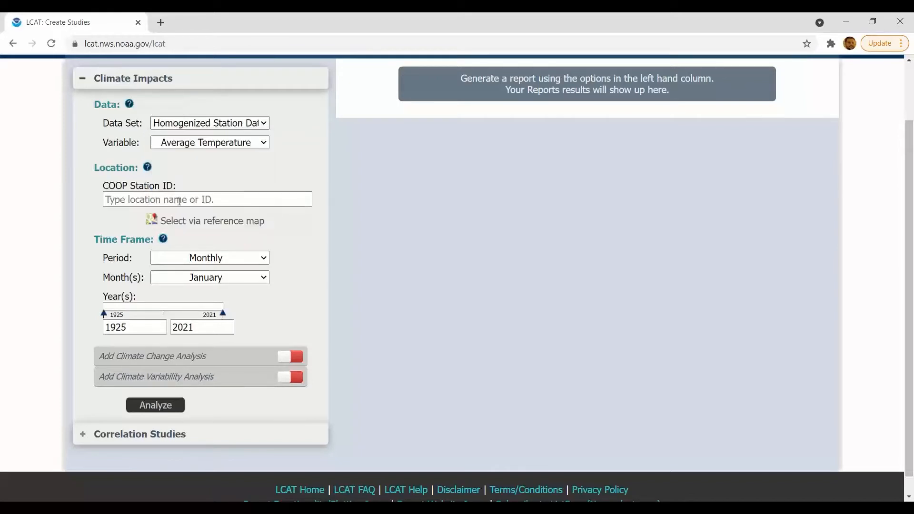
{"action": "left_click", "coordinate": [177, 144]}
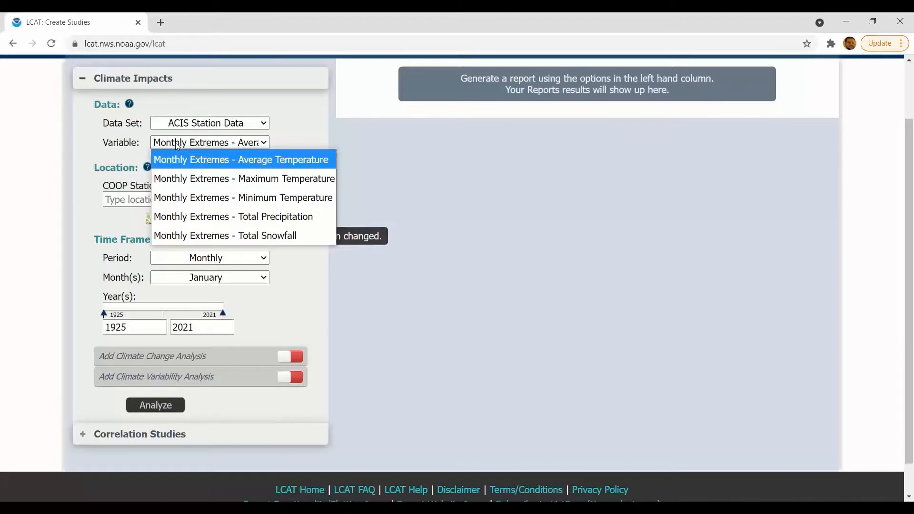
{"action": "left_click", "coordinate": [195, 233]}
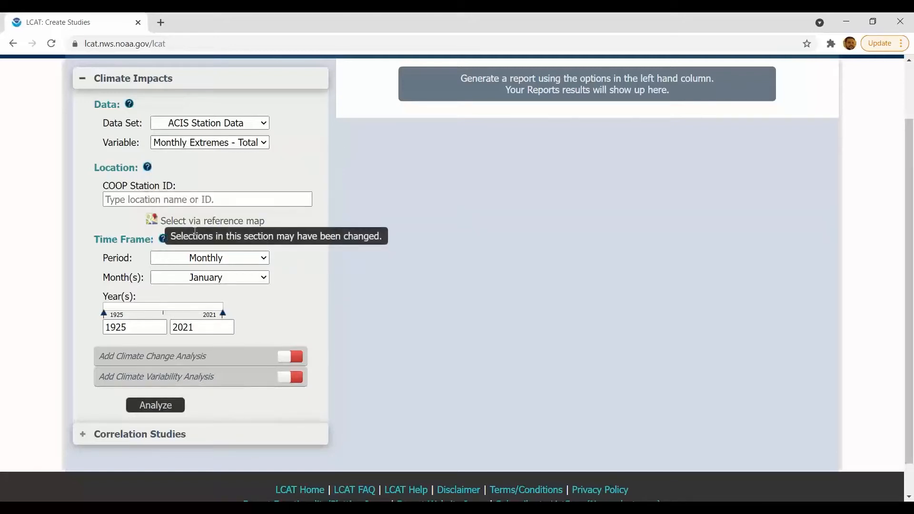
{"action": "left_click", "coordinate": [174, 146]}
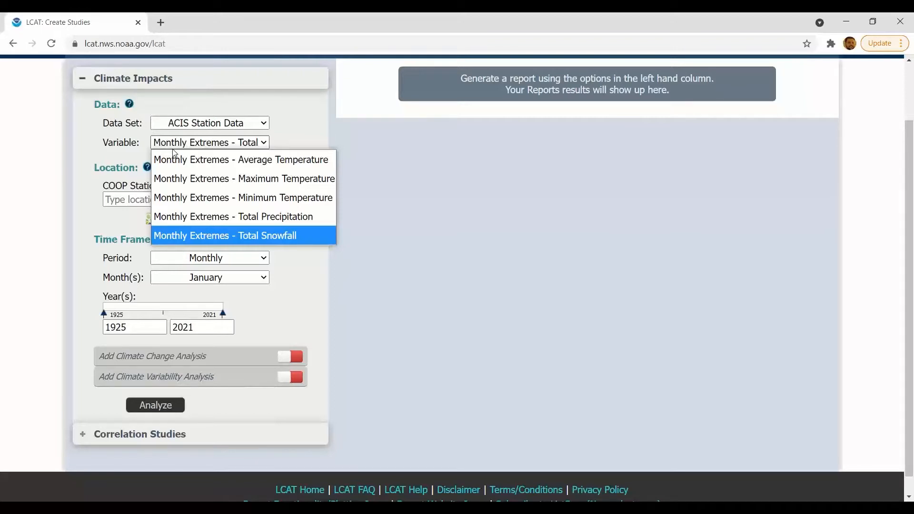
{"action": "left_click", "coordinate": [209, 236]}
- Search for Baltimore and choose station 180465 (BALTIMORE WASH INTL AP, MD) as the study location
{"action": "left_click", "coordinate": [168, 201]}
{"action": "type", "text": "B"}
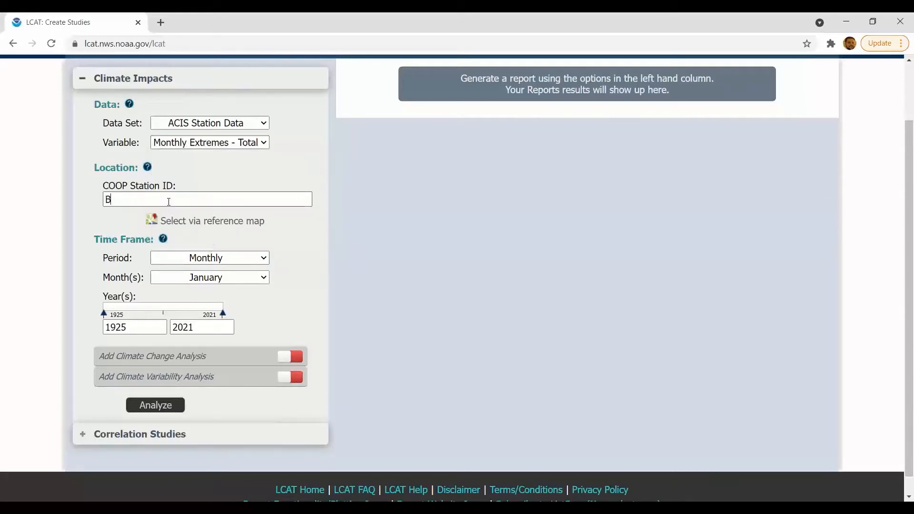
{"action": "type", "text": "altimore"}
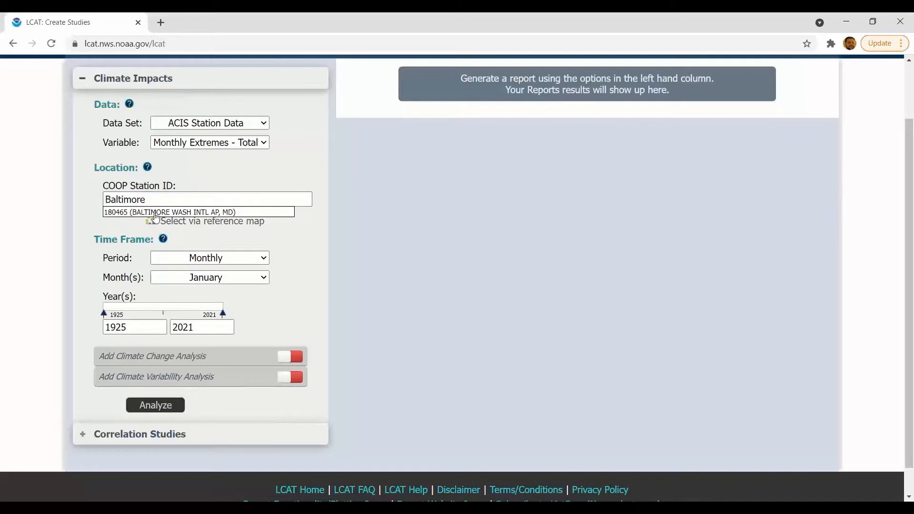
{"action": "left_click", "coordinate": [153, 215]}
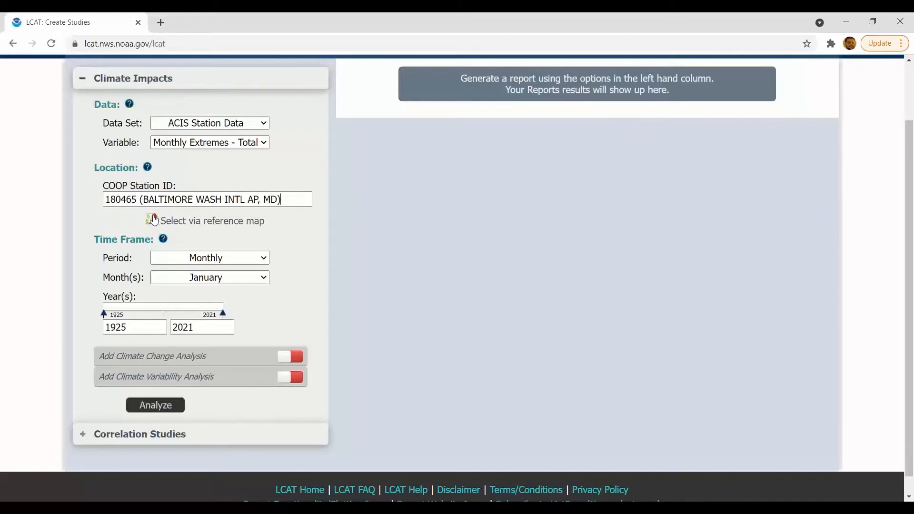
- Set the time frame period to 3-Month Average (Seasonal)
{"action": "scroll", "coordinate": [153, 219], "scroll_direction": "down", "scroll_amount": 1}
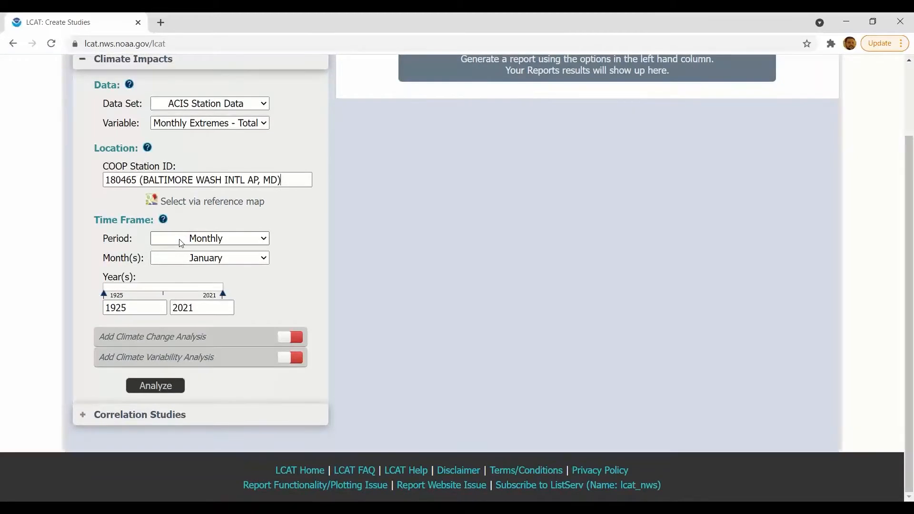
{"action": "left_click", "coordinate": [181, 242]}
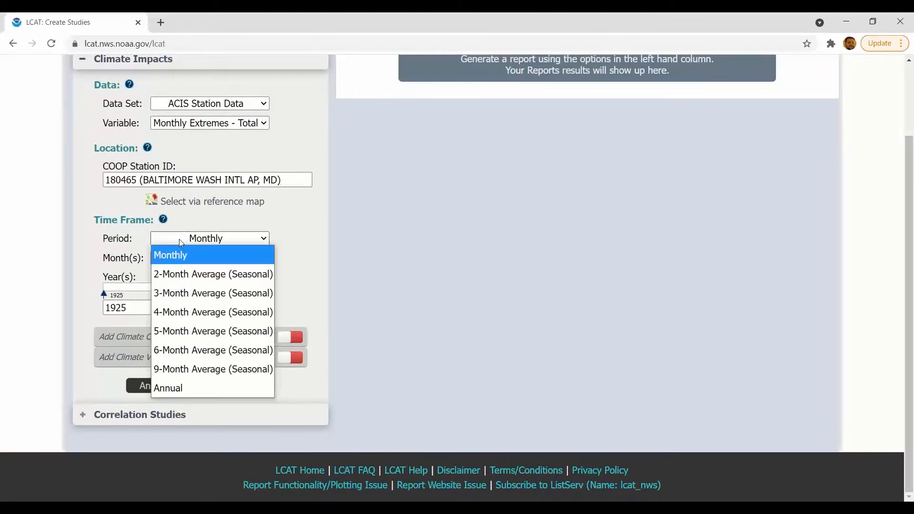
{"action": "left_click", "coordinate": [188, 293]}
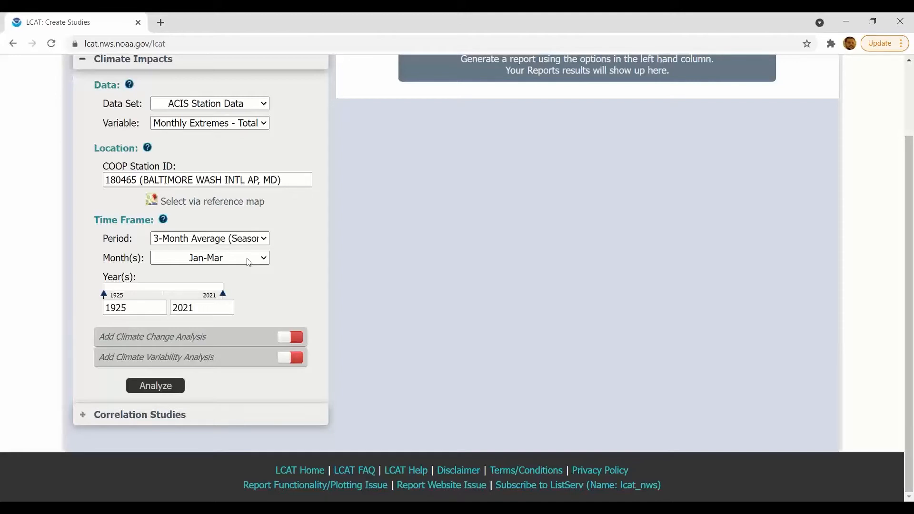
- Set the study years to 1950 through 2020 and the season to Dec-Feb
{"action": "left_click", "coordinate": [248, 261]}
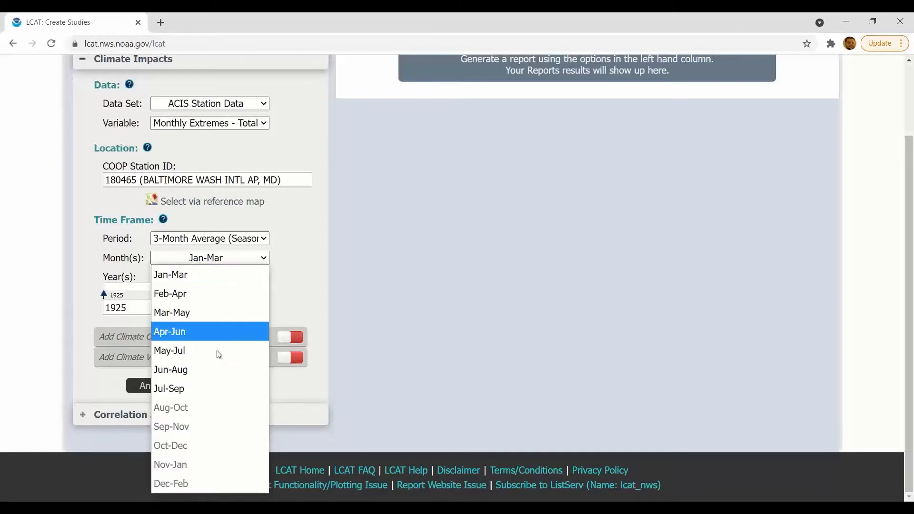
{"action": "left_click", "coordinate": [138, 251]}
{"action": "left_click_drag", "start_coordinate": [139, 309], "coordinate": [66, 319]}
{"action": "type", "text": "1950"}
{"action": "left_click", "coordinate": [212, 308]}
{"action": "type", "text": "020"}
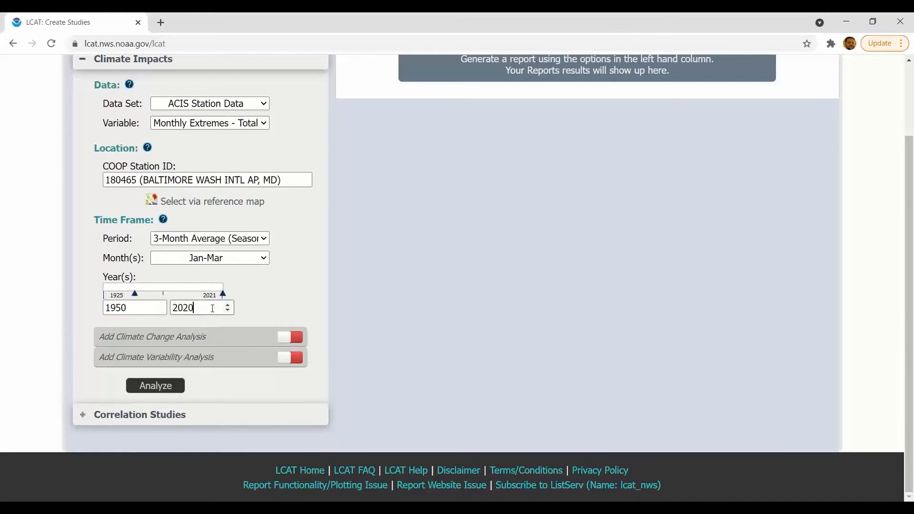
{"action": "left_click", "coordinate": [185, 259]}
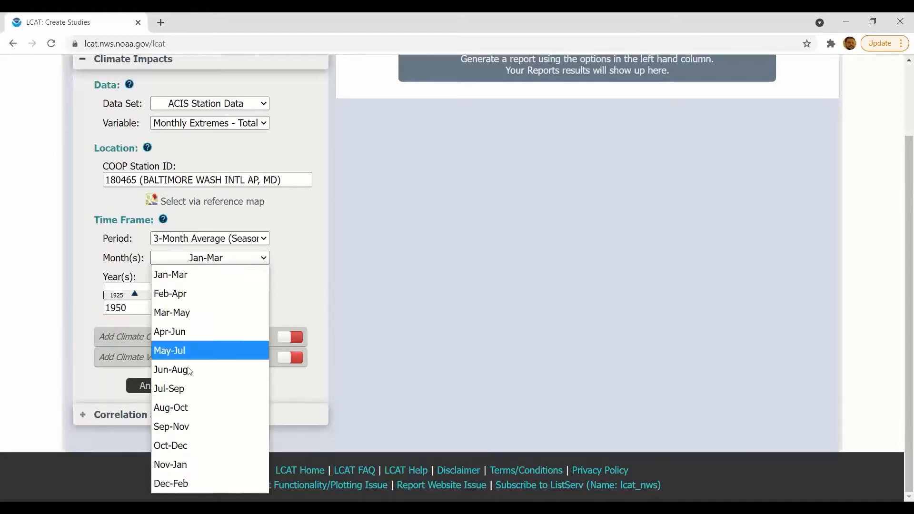
{"action": "left_click", "coordinate": [198, 481]}
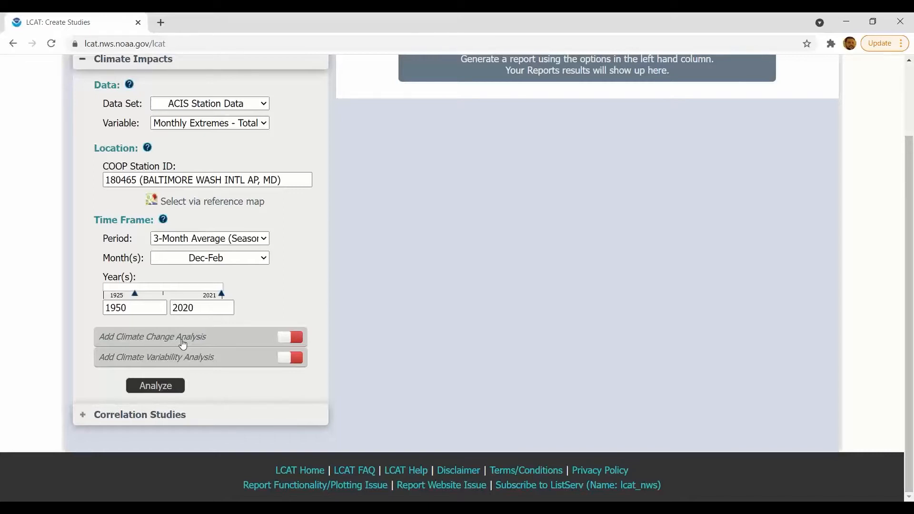
- Add the climate variability analysis with the Oceanic Niño Index (ONI) as its signal index
{"action": "left_click", "coordinate": [159, 364]}
{"action": "scroll", "coordinate": [159, 365], "scroll_direction": "down", "scroll_amount": 2}
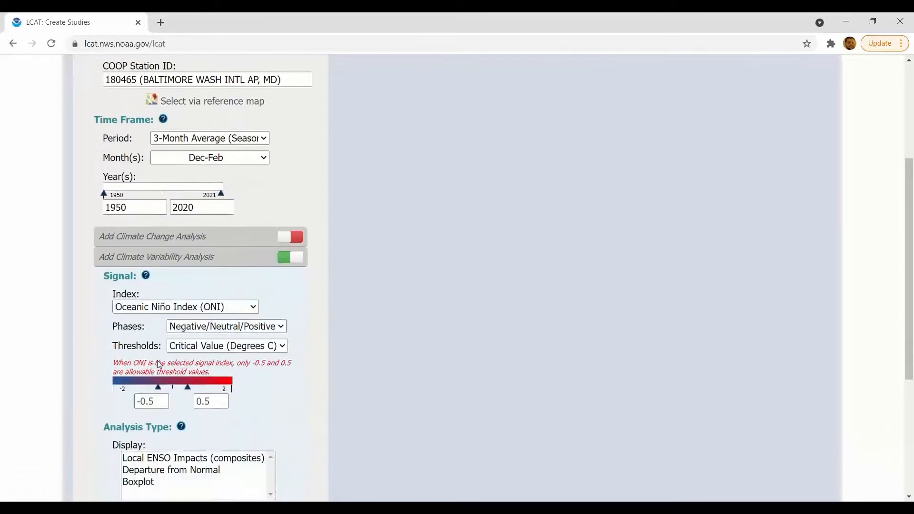
{"action": "scroll", "coordinate": [160, 364], "scroll_direction": "down", "scroll_amount": 3}
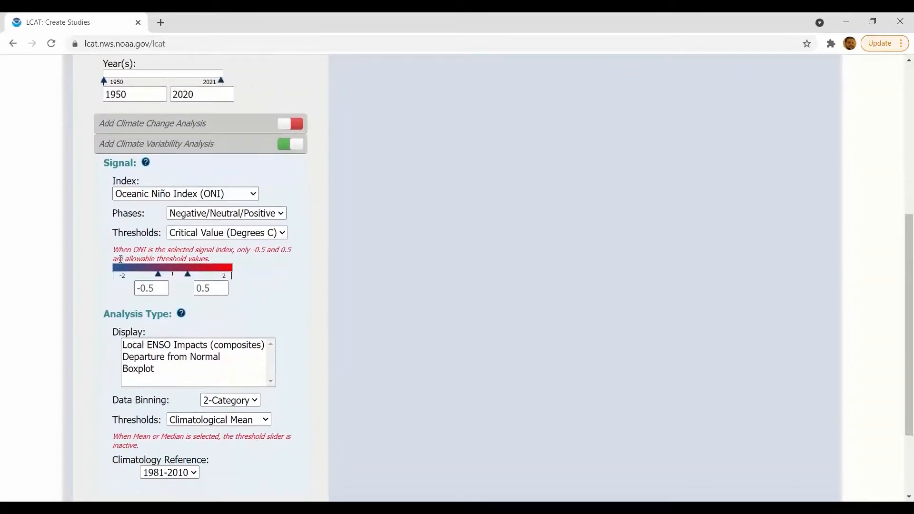
{"action": "left_click", "coordinate": [139, 196]}
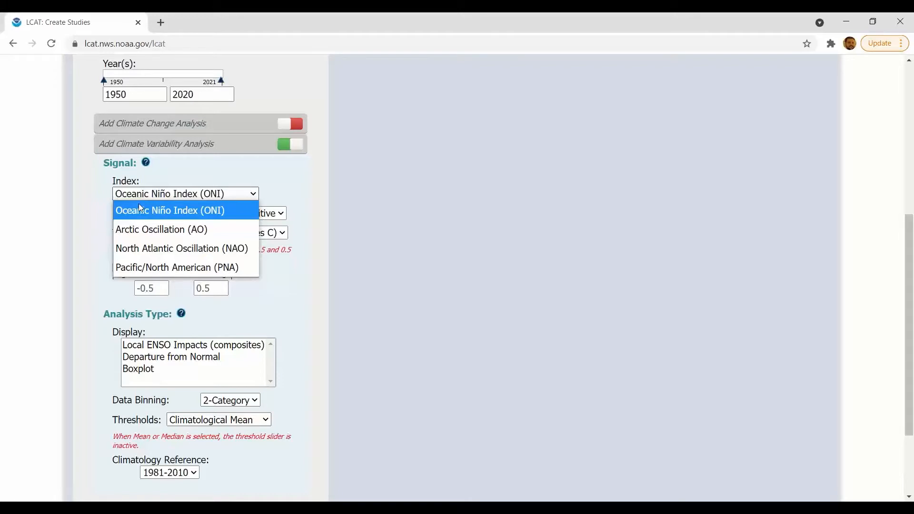
{"action": "left_click", "coordinate": [142, 210]}
{"action": "scroll", "coordinate": [102, 247], "scroll_direction": "down", "scroll_amount": 2}
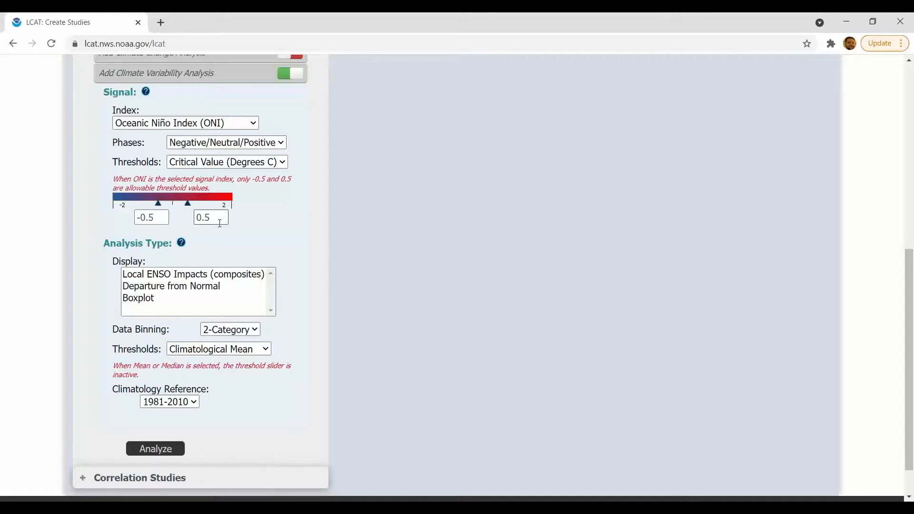
- Choose the Local ENSO Impacts (composites) display and set the analysis thresholds to Data Percentile(s)
{"action": "left_click", "coordinate": [144, 279]}
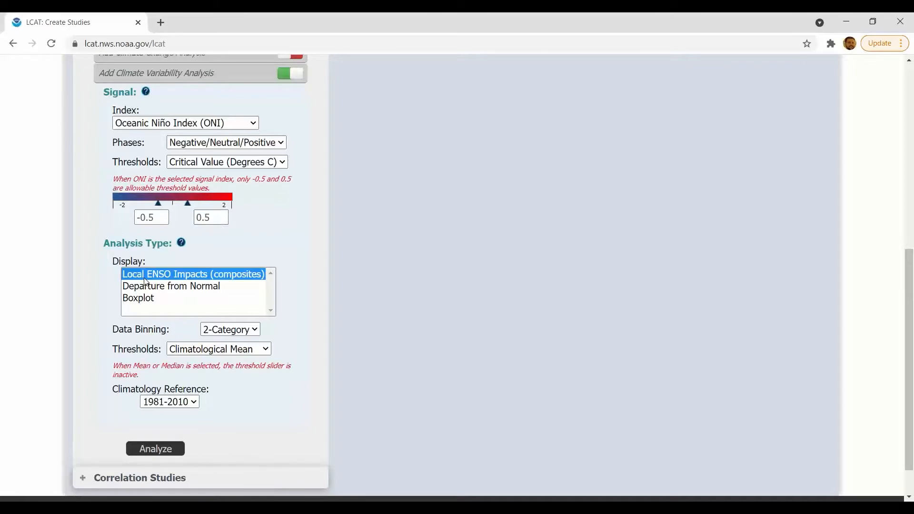
{"action": "scroll", "coordinate": [99, 294], "scroll_direction": "down", "scroll_amount": 1}
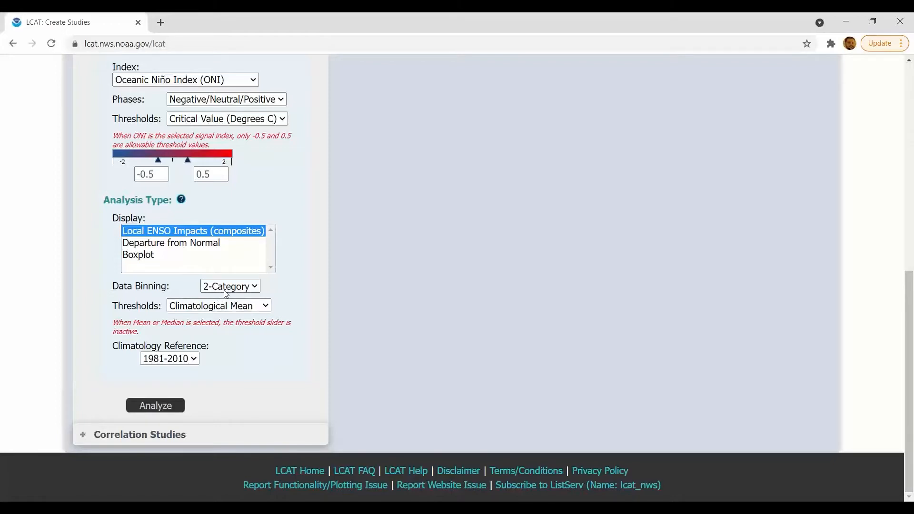
{"action": "left_click", "coordinate": [197, 313]}
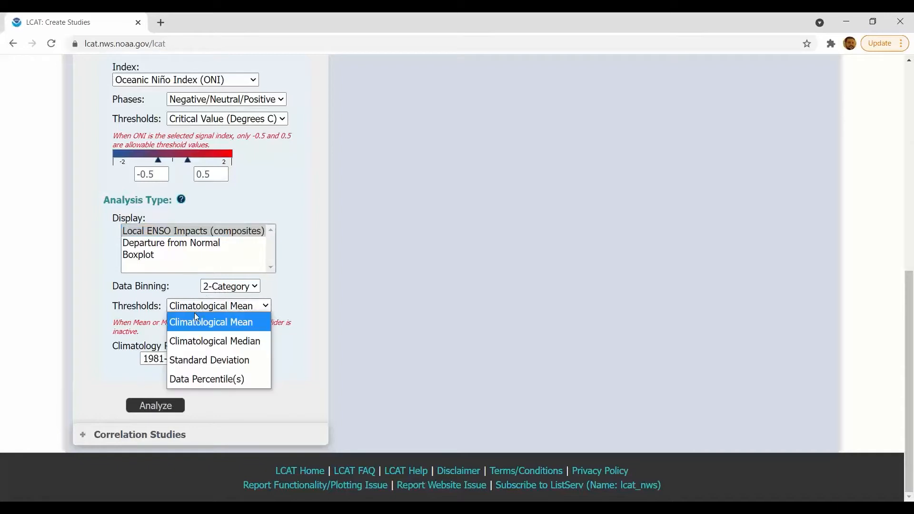
{"action": "left_click", "coordinate": [197, 380]}
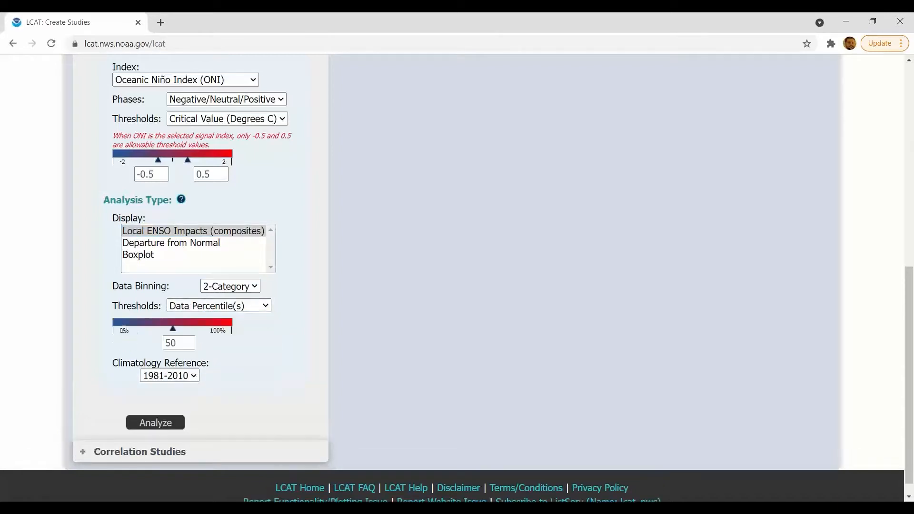
{"action": "scroll", "coordinate": [124, 333], "scroll_direction": "down", "scroll_amount": 1}
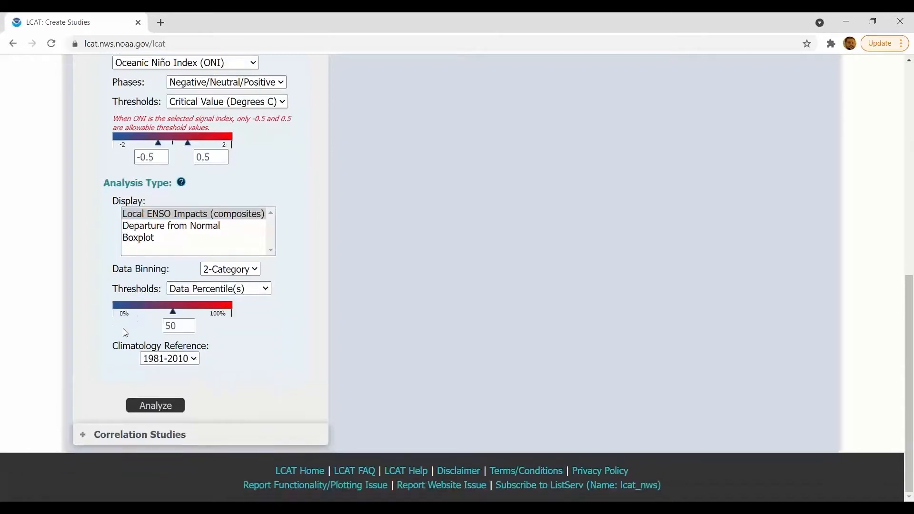
- Select 1981-2010 as the climatology reference with Data Percentile(s) thresholds and run the analysis
{"action": "left_click", "coordinate": [170, 358]}
{"action": "left_click", "coordinate": [170, 374]}
{"action": "left_click", "coordinate": [190, 291]}
{"action": "left_click", "coordinate": [194, 367]}
{"action": "left_click", "coordinate": [164, 406]}
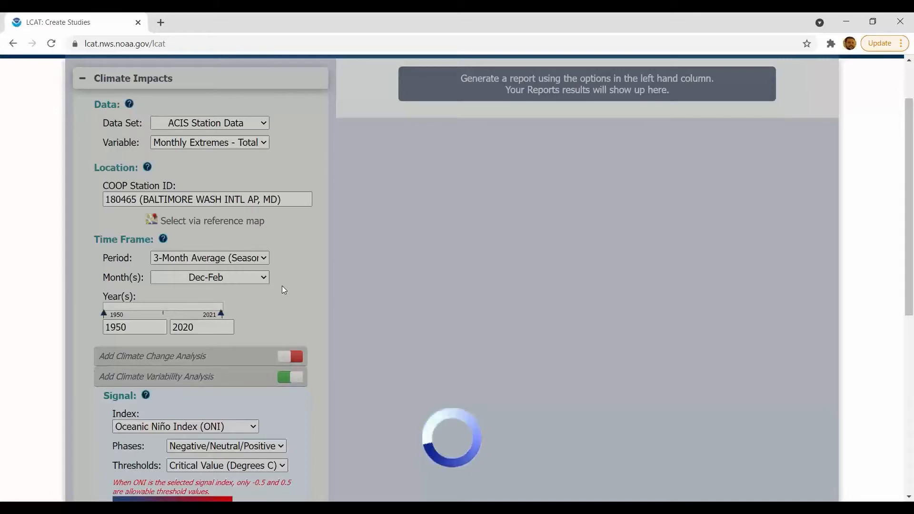
{"action": "scroll", "coordinate": [282, 286], "scroll_direction": "down", "scroll_amount": 4}
{"action": "scroll", "coordinate": [284, 290], "scroll_direction": "down", "scroll_amount": 2}
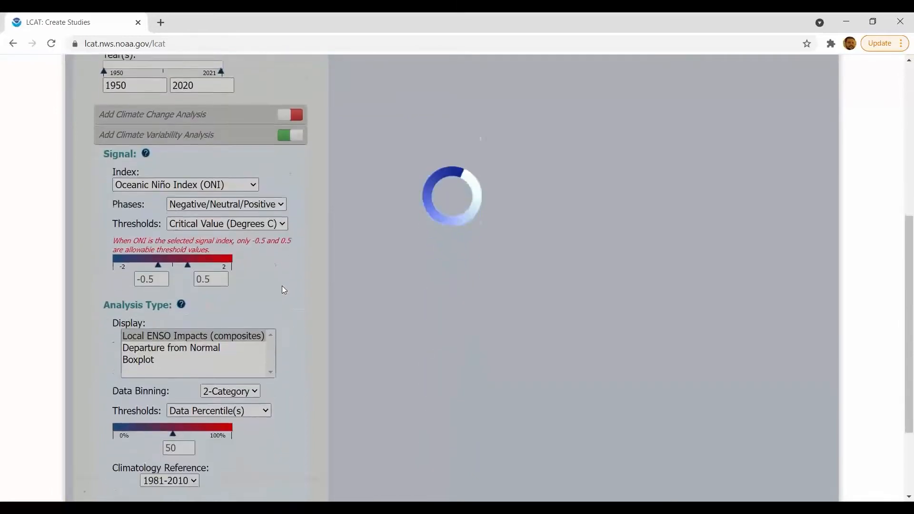
- Examine the Dec-Feb total snowfall time series in the report and open its interpretation statement
{"action": "scroll", "coordinate": [283, 289], "scroll_direction": "up", "scroll_amount": 6}
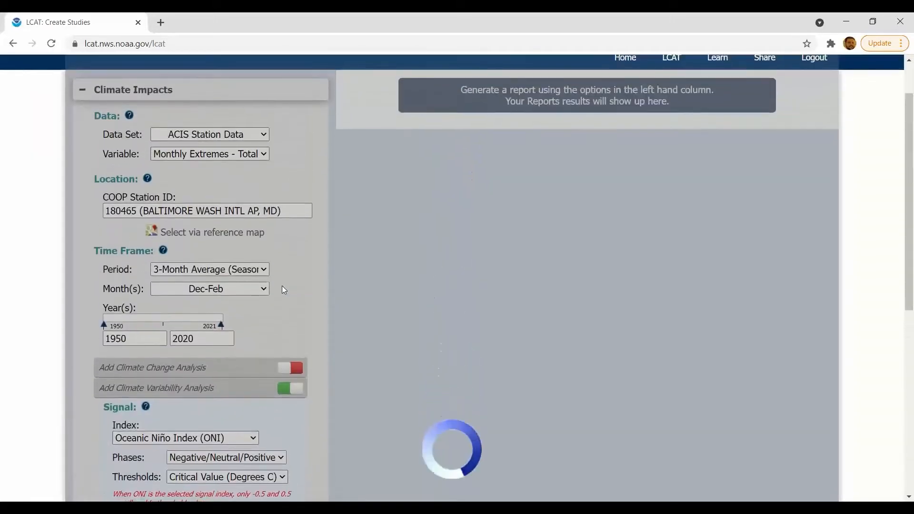
{"action": "scroll", "coordinate": [484, 178], "scroll_direction": "down", "scroll_amount": 1}
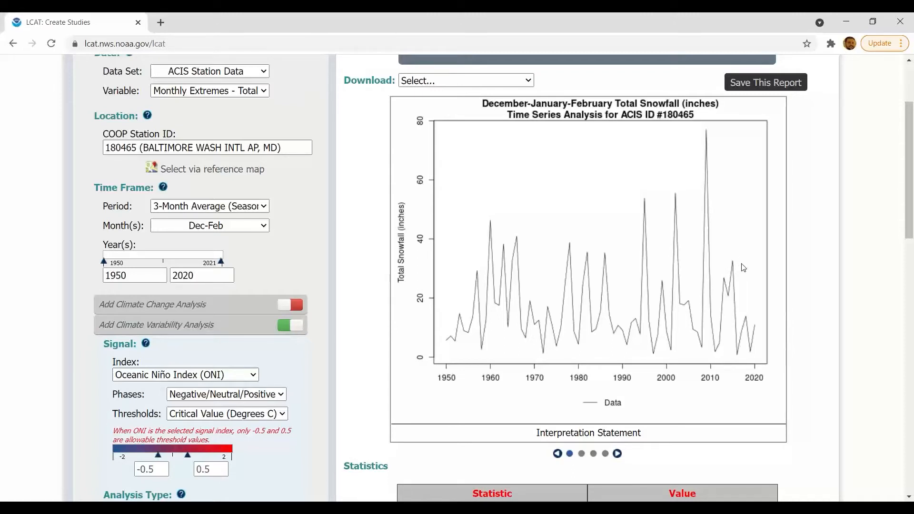
{"action": "scroll", "coordinate": [743, 267], "scroll_direction": "up", "scroll_amount": 1}
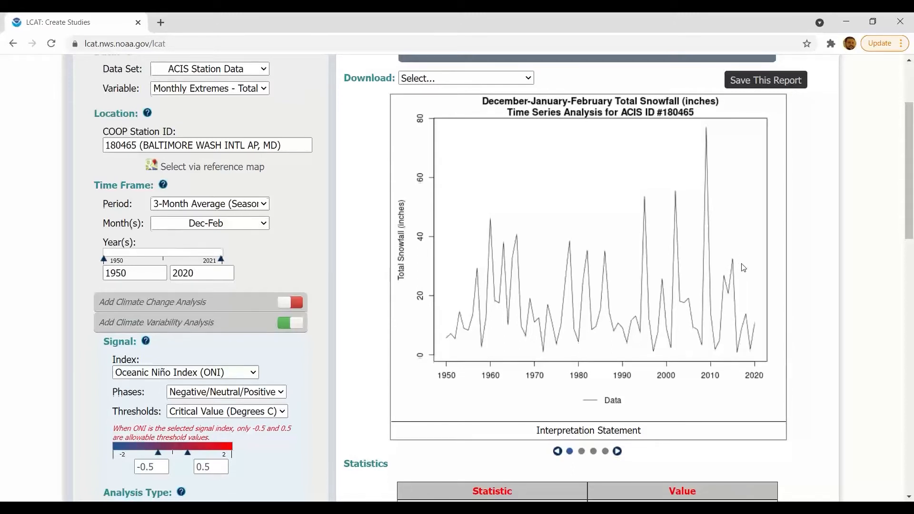
{"action": "scroll", "coordinate": [744, 267], "scroll_direction": "down", "scroll_amount": 1}
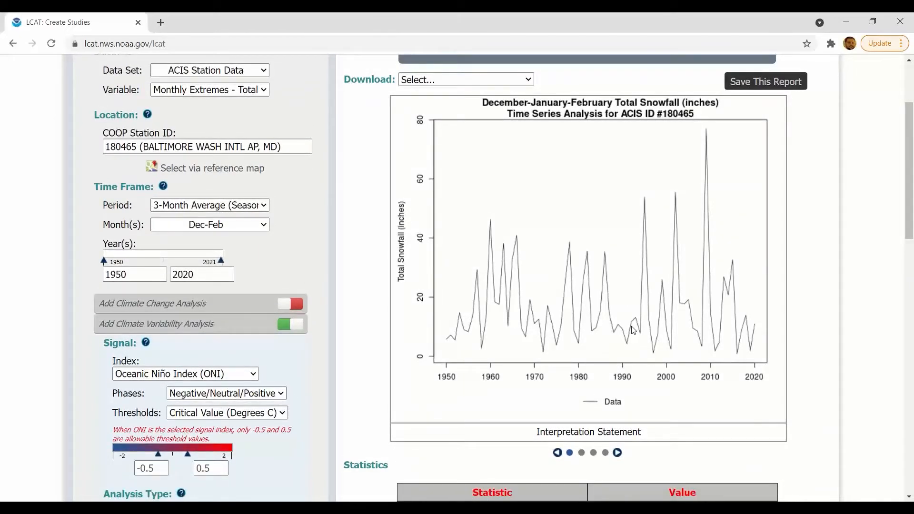
{"action": "left_click", "coordinate": [594, 431]}
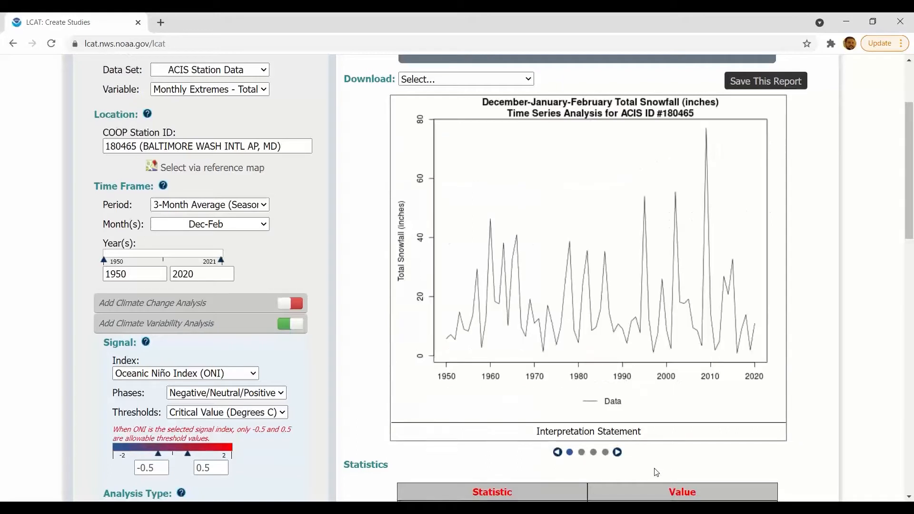
- Show the report's snowfall histogram and read its interpretation statement
{"action": "scroll", "coordinate": [654, 468], "scroll_direction": "down", "scroll_amount": 1}
{"action": "left_click", "coordinate": [617, 444]}
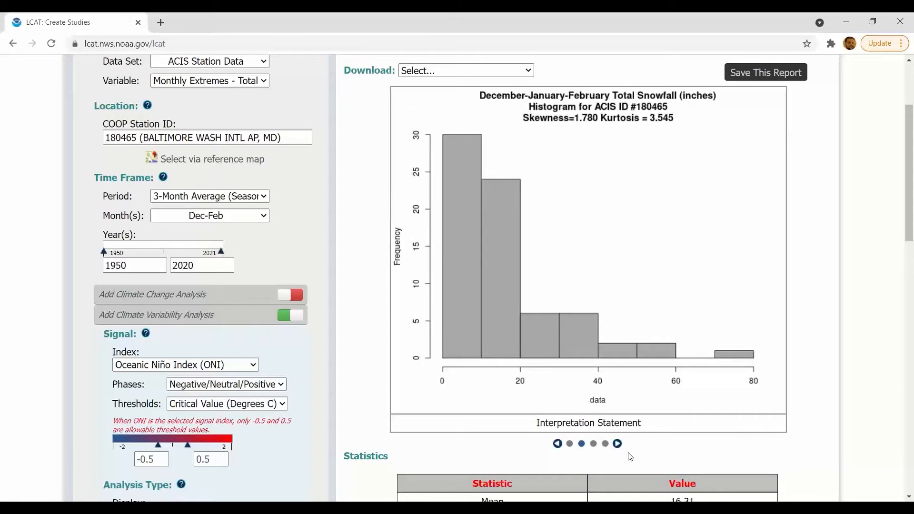
{"action": "mouse_move", "coordinate": [611, 424]}
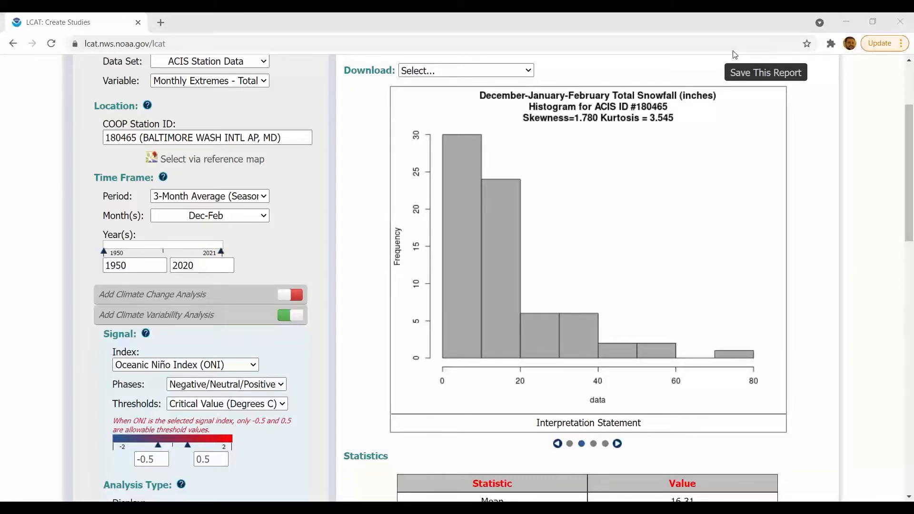
{"action": "left_click", "coordinate": [587, 129]}
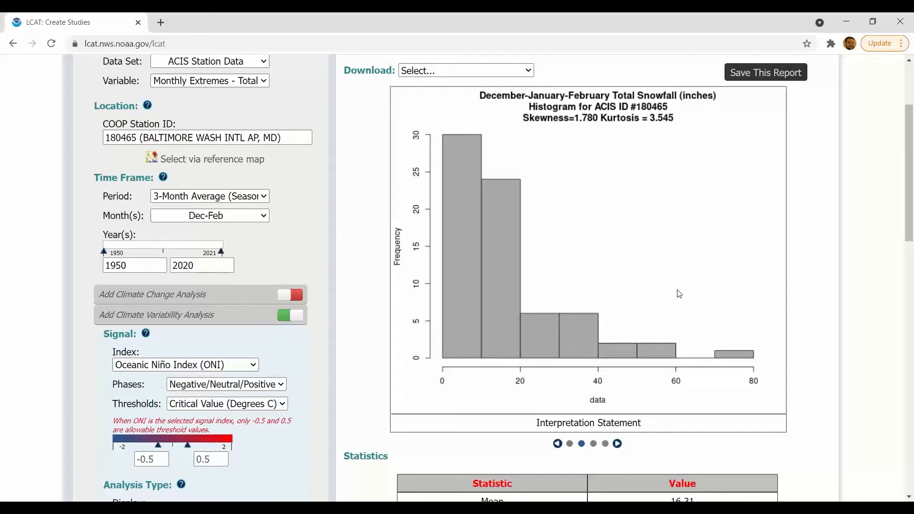
{"action": "left_click", "coordinate": [603, 419]}
- Show the two-category probability distribution chart and check the Statistics table beneath it
{"action": "left_click", "coordinate": [619, 446]}
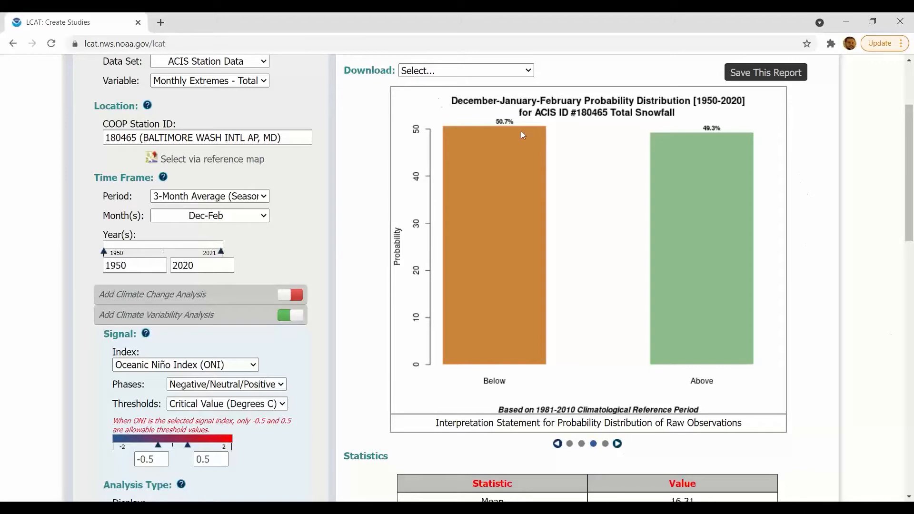
{"action": "scroll", "coordinate": [344, 166], "scroll_direction": "down", "scroll_amount": 3}
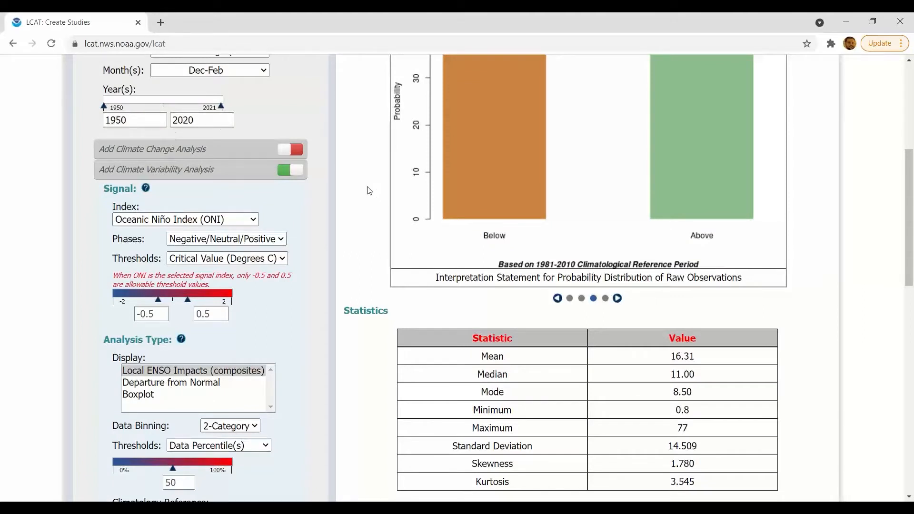
{"action": "scroll", "coordinate": [369, 190], "scroll_direction": "up", "scroll_amount": 3}
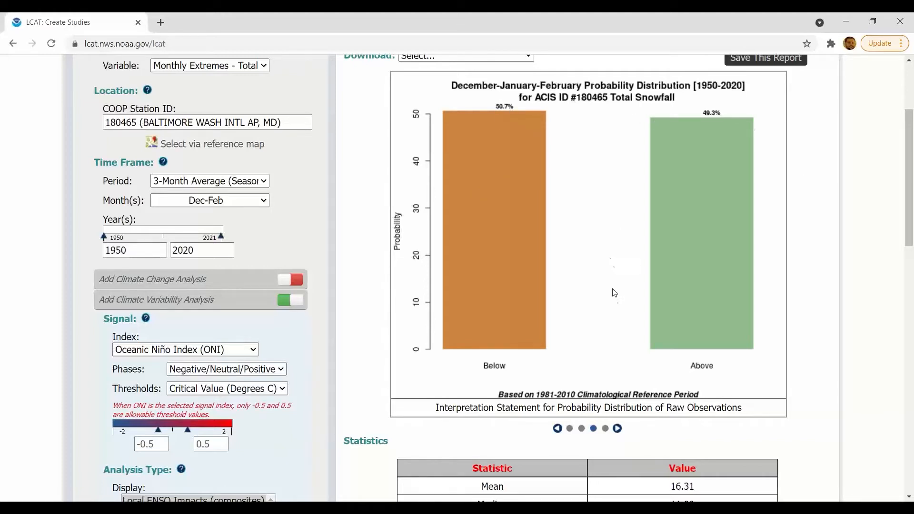
- Show the ONI probability distribution composite chart and open its Composite Analysis Interpretation Statement
{"action": "left_click", "coordinate": [617, 430]}
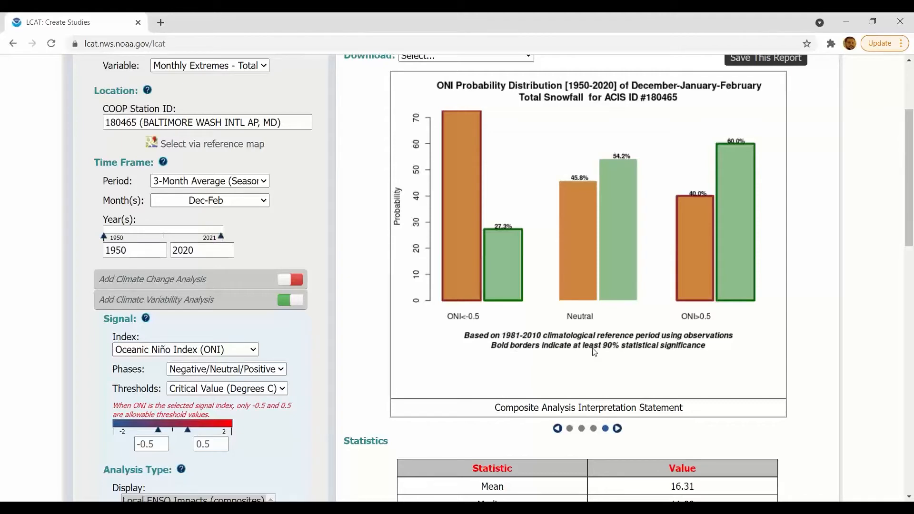
{"action": "left_click", "coordinate": [581, 404]}
- Compare the ONI composite chart with the Statistics and Significance Level tables, including each phase's chances and significance
{"action": "scroll", "coordinate": [604, 211], "scroll_direction": "down", "scroll_amount": 3}
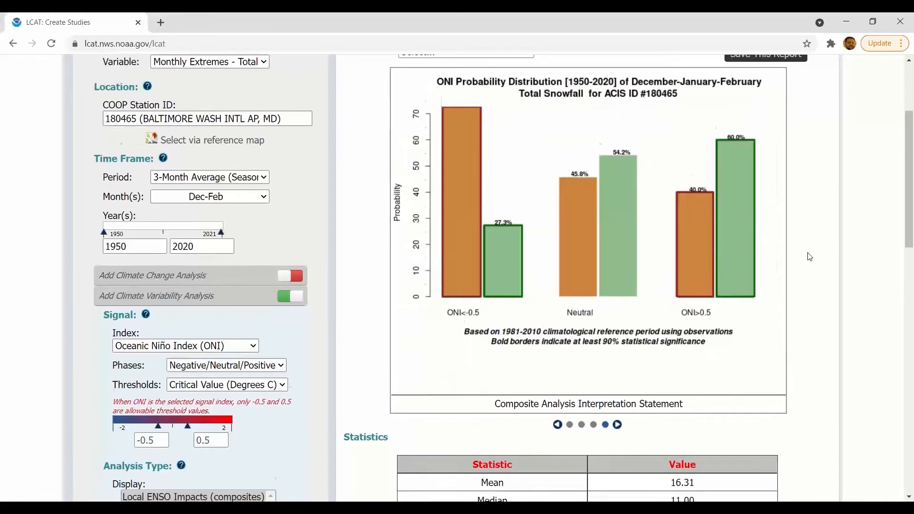
{"action": "scroll", "coordinate": [809, 256], "scroll_direction": "down", "scroll_amount": 2}
{"action": "scroll", "coordinate": [809, 257], "scroll_direction": "down", "scroll_amount": 4}
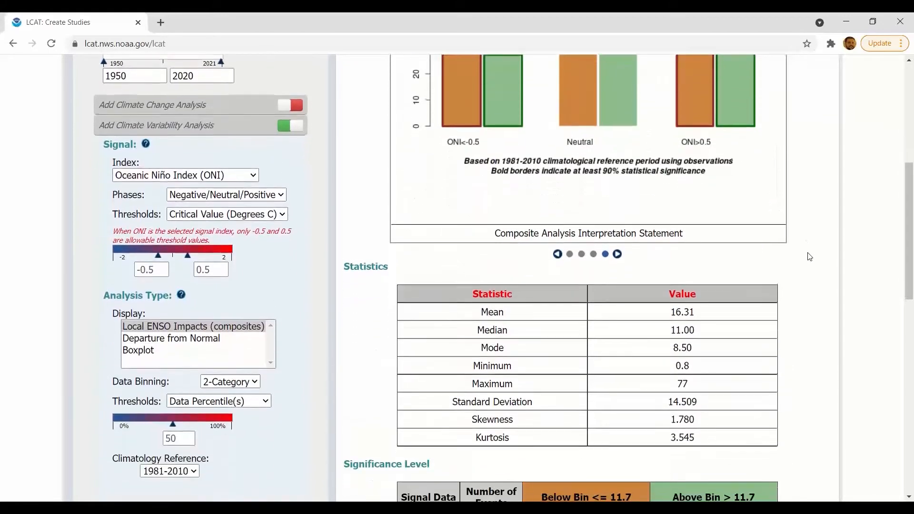
{"action": "scroll", "coordinate": [809, 257], "scroll_direction": "down", "scroll_amount": 1}
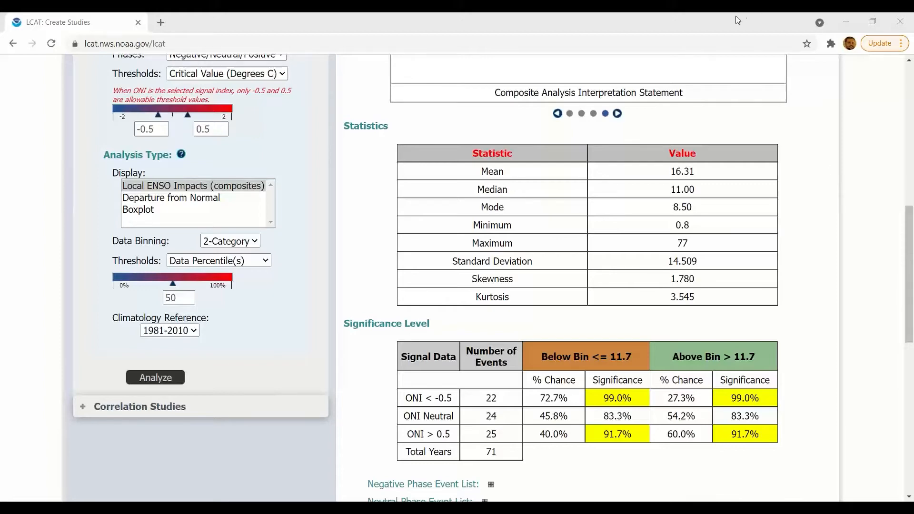
{"action": "scroll", "coordinate": [367, 210], "scroll_direction": "up", "scroll_amount": 4}
{"action": "scroll", "coordinate": [366, 210], "scroll_direction": "up", "scroll_amount": 3}
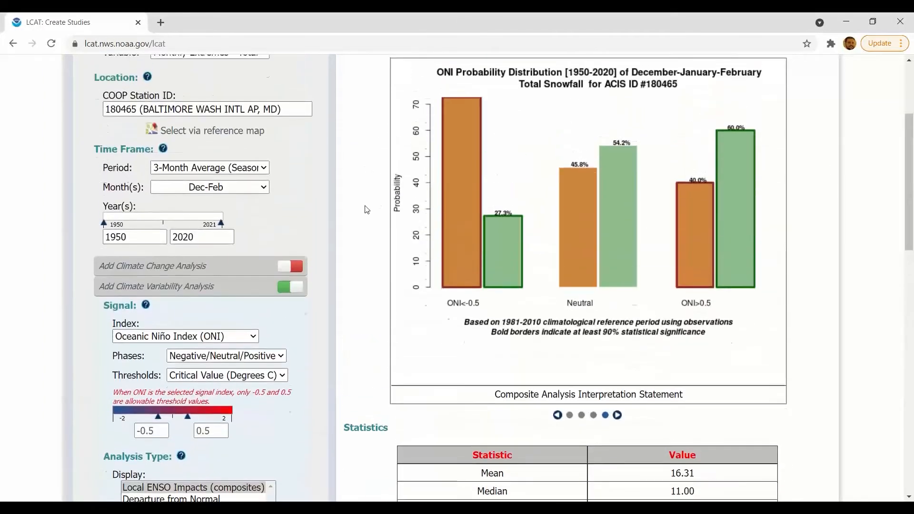
{"action": "scroll", "coordinate": [366, 210], "scroll_direction": "down", "scroll_amount": 4}
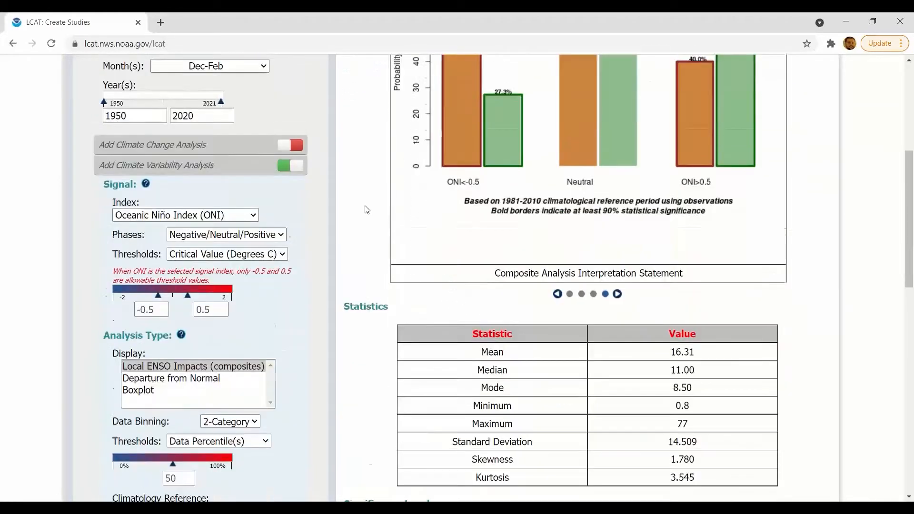
{"action": "scroll", "coordinate": [367, 209], "scroll_direction": "down", "scroll_amount": 8}
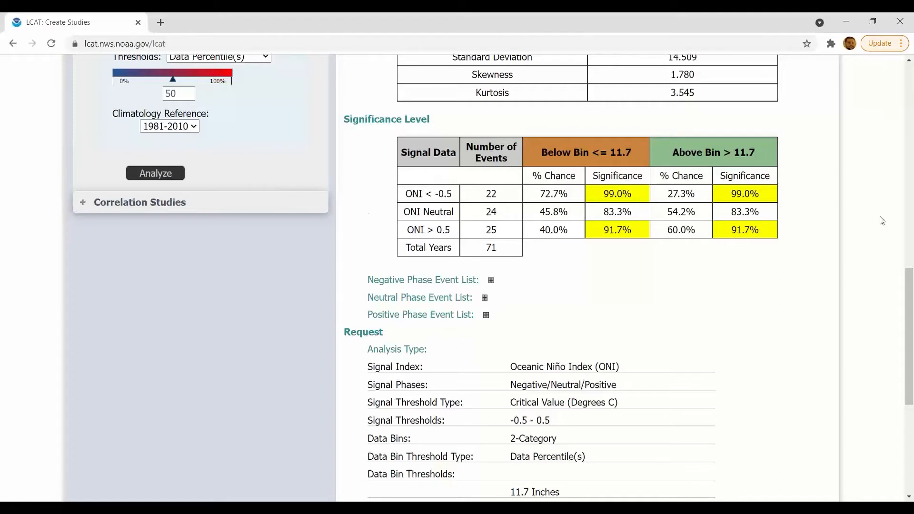
{"action": "left_click", "coordinate": [904, 204]}
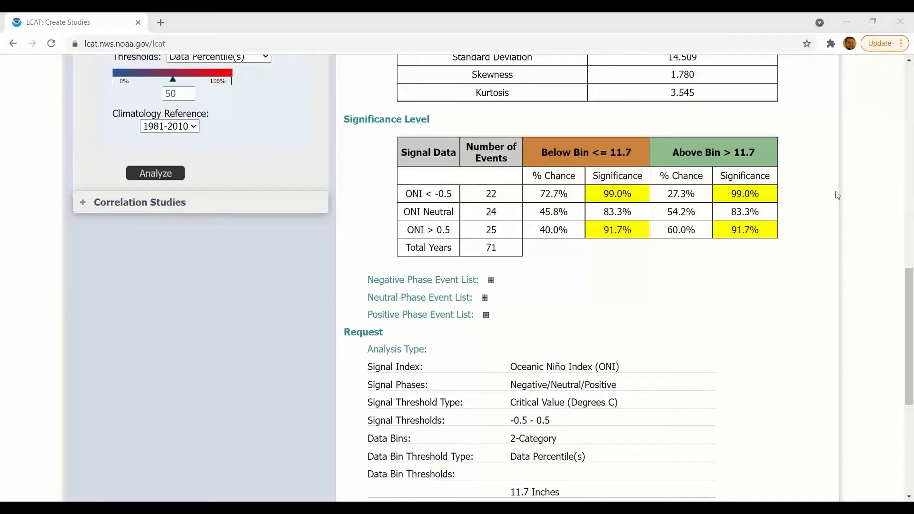
{"action": "left_click", "coordinate": [764, 345]}
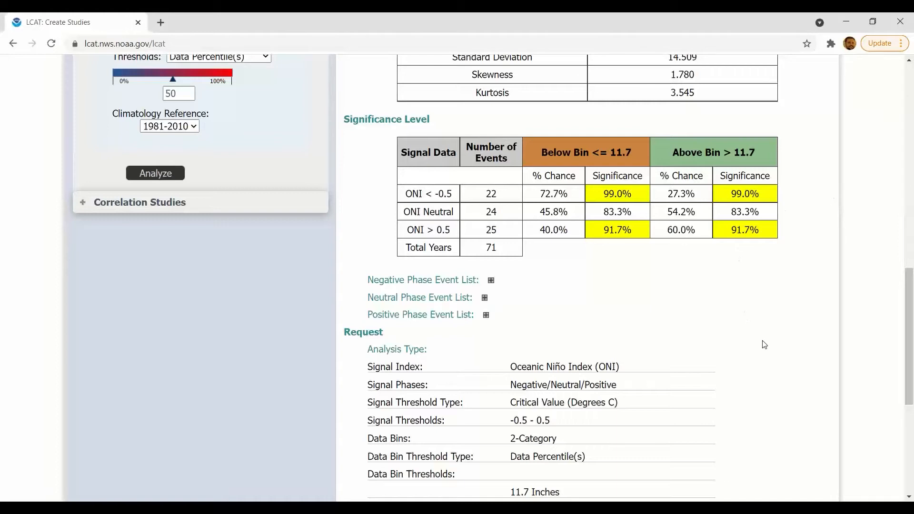
{"action": "left_click", "coordinate": [736, 48]}
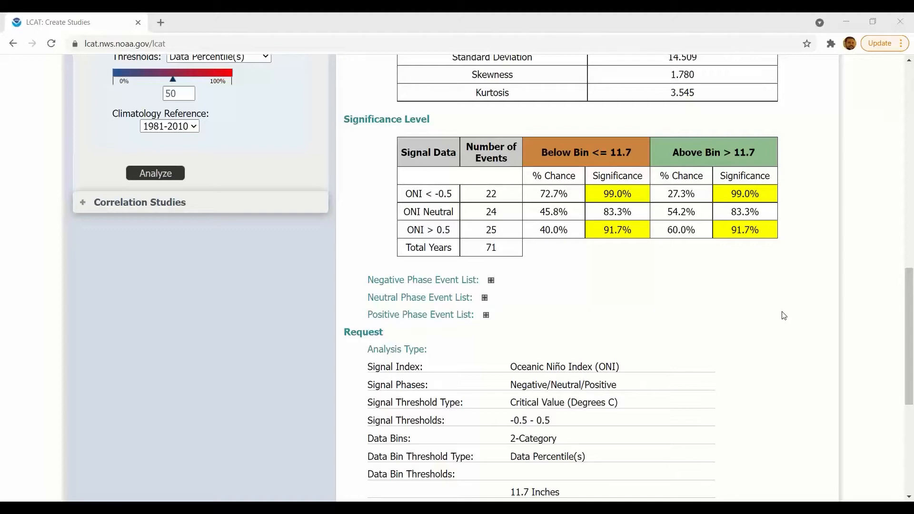
- Review the study settings against the report's significance table, request details and metadata
{"action": "scroll", "coordinate": [784, 316], "scroll_direction": "up", "scroll_amount": 3}
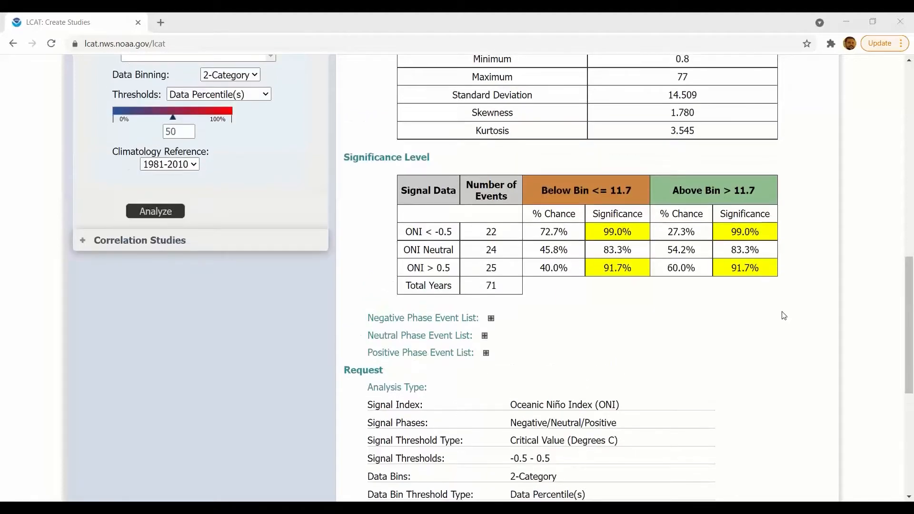
{"action": "scroll", "coordinate": [784, 316], "scroll_direction": "up", "scroll_amount": 4}
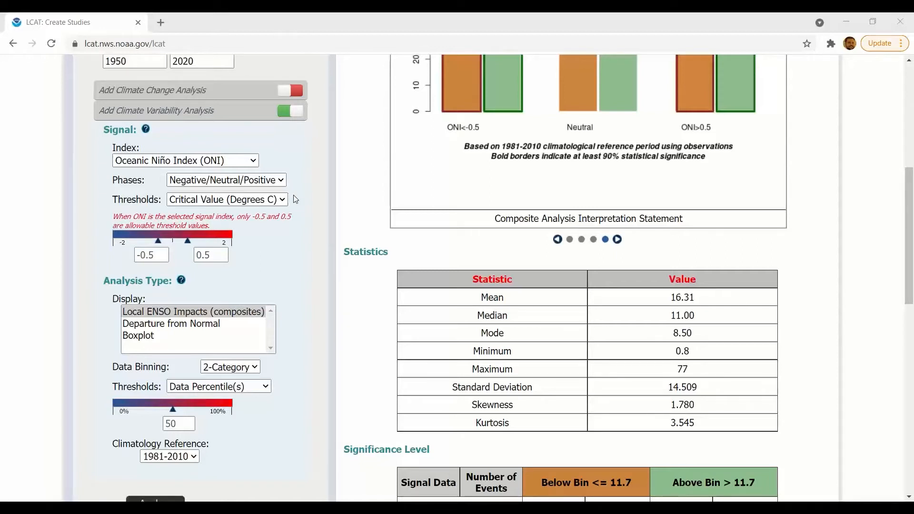
{"action": "scroll", "coordinate": [296, 199], "scroll_direction": "up", "scroll_amount": 1}
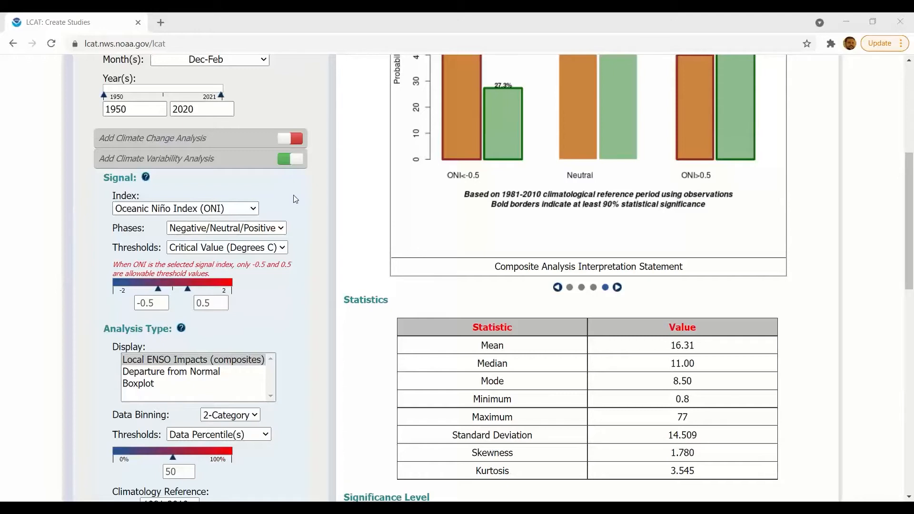
{"action": "scroll", "coordinate": [295, 198], "scroll_direction": "down", "scroll_amount": 7}
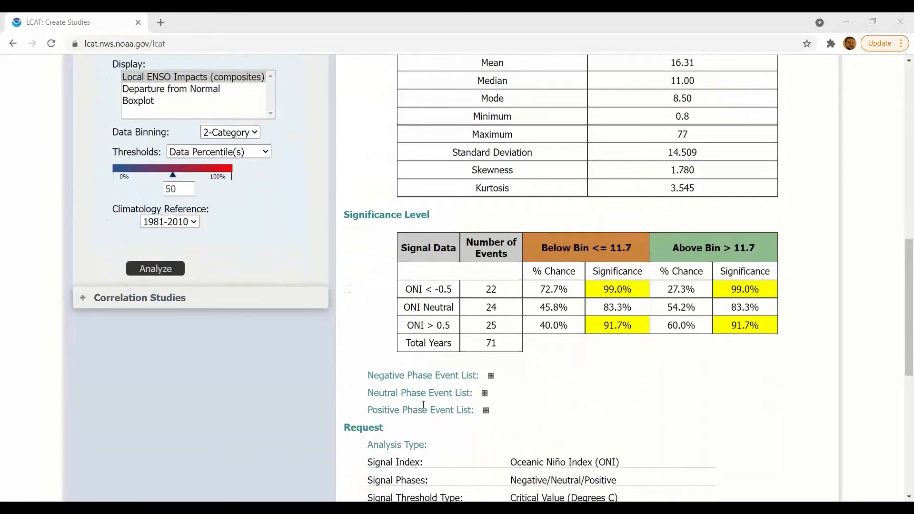
{"action": "scroll", "coordinate": [423, 405], "scroll_direction": "up", "scroll_amount": 8}
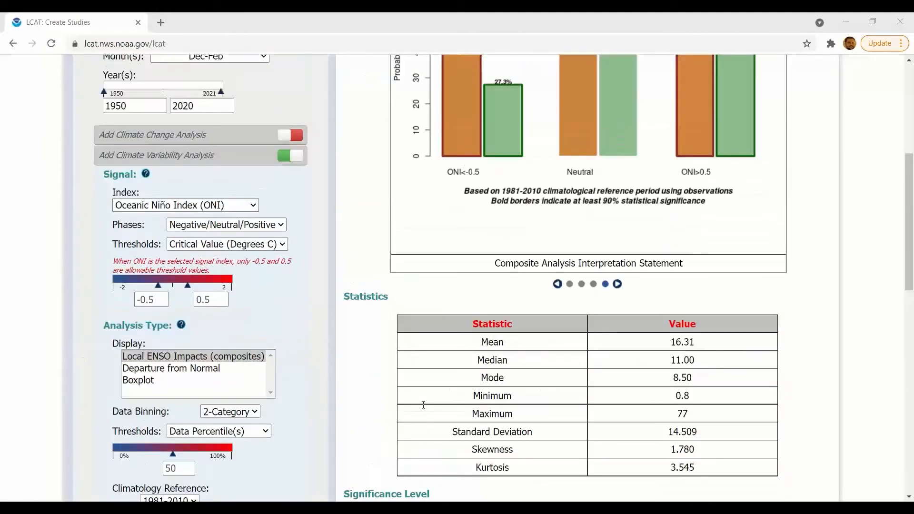
{"action": "scroll", "coordinate": [402, 370], "scroll_direction": "down", "scroll_amount": 12}
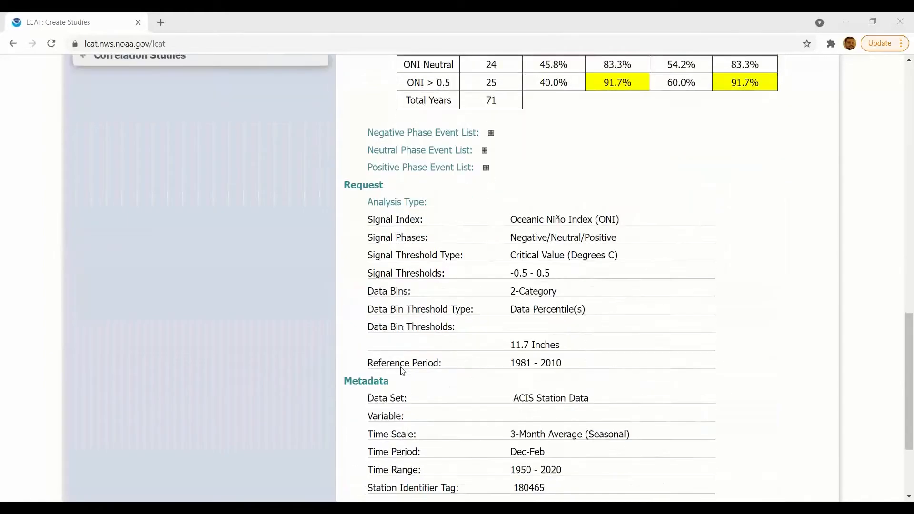
- Expand the Negative Phase Event List and look through its years and snowfall amounts
{"action": "scroll", "coordinate": [401, 370], "scroll_direction": "up", "scroll_amount": 5}
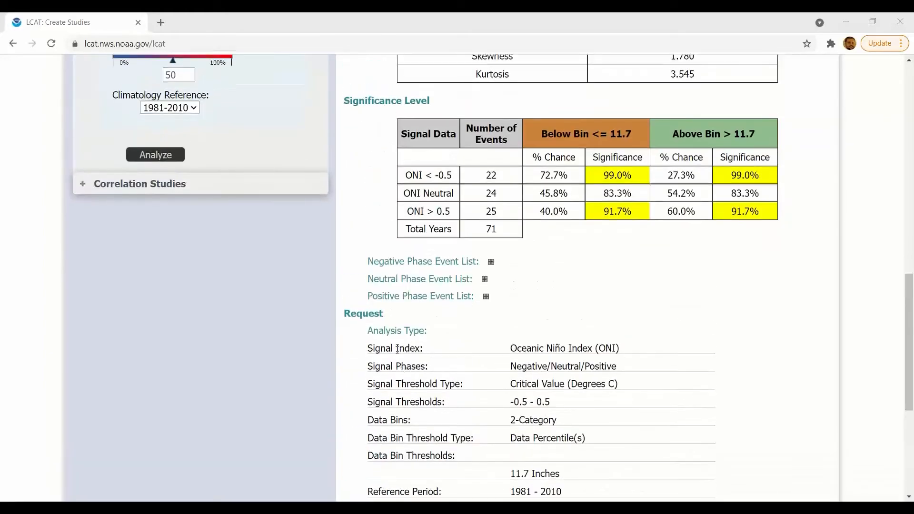
{"action": "left_click", "coordinate": [491, 262]}
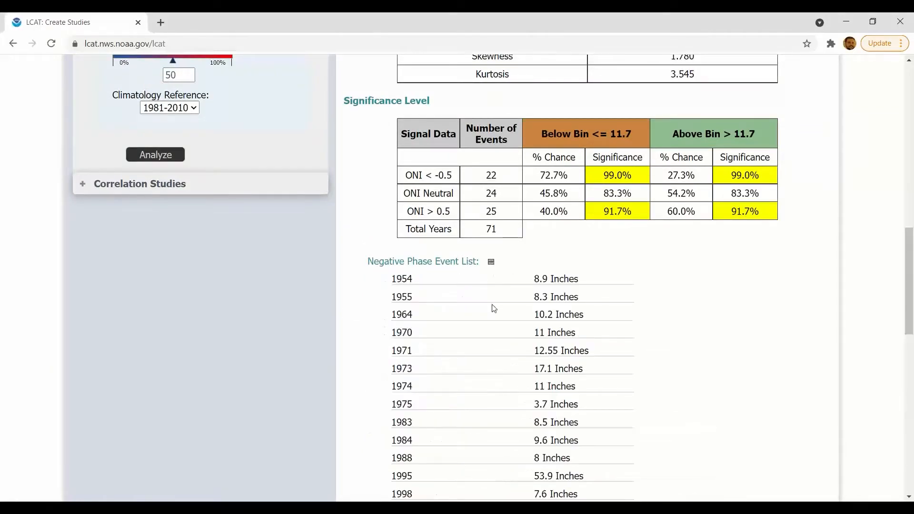
{"action": "scroll", "coordinate": [493, 309], "scroll_direction": "down", "scroll_amount": 3}
- Return the report's chart display to the total snowfall time series
{"action": "scroll", "coordinate": [493, 307], "scroll_direction": "up", "scroll_amount": 12}
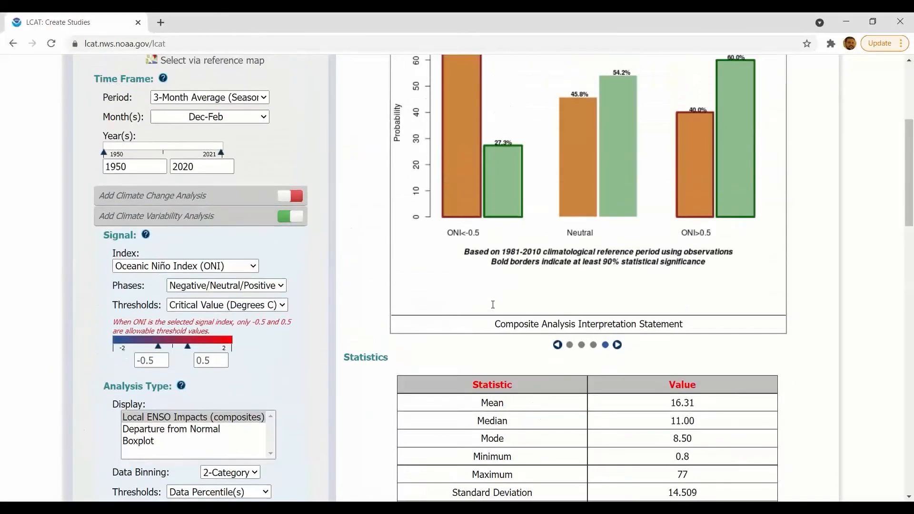
{"action": "scroll", "coordinate": [493, 304], "scroll_direction": "up", "scroll_amount": 1}
{"action": "left_click", "coordinate": [557, 388]}
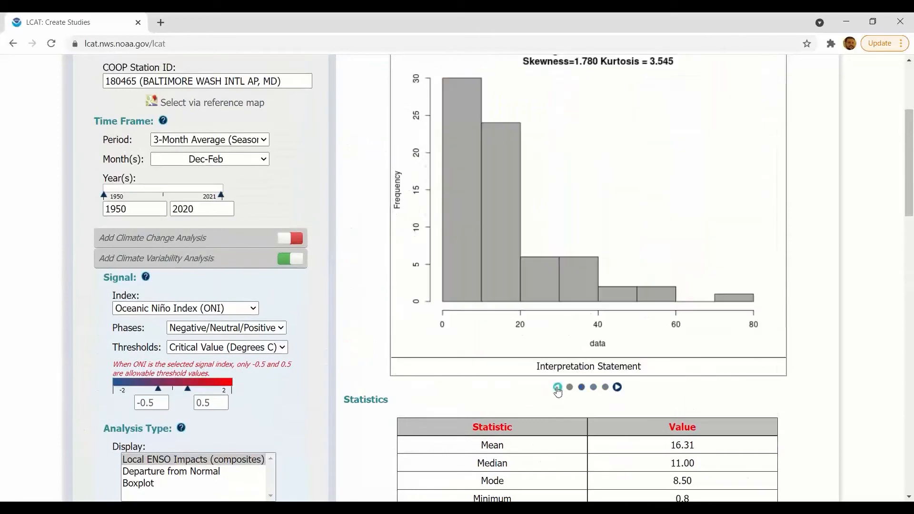
{"action": "left_click", "coordinate": [558, 388]}
{"action": "scroll", "coordinate": [558, 391], "scroll_direction": "up", "scroll_amount": 2}
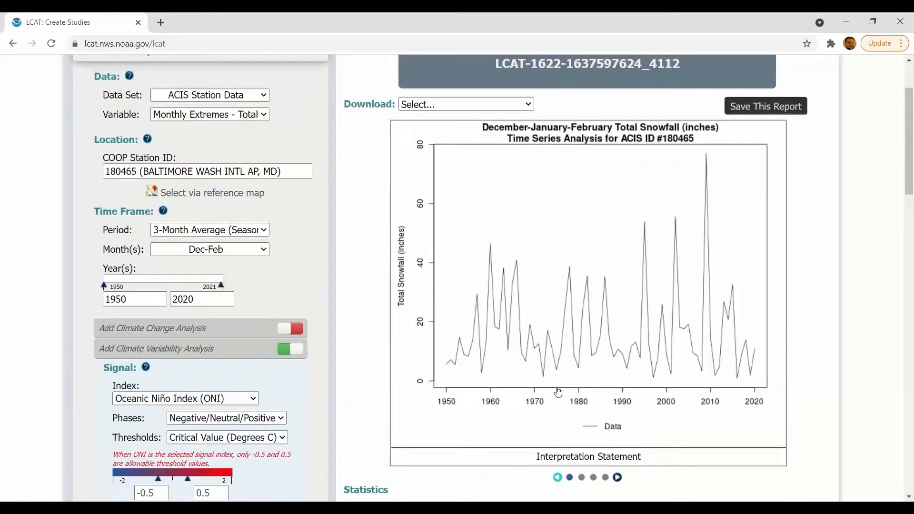
- Raise the composite analysis data percentile threshold to 89.9, keeping two-category binning, and rerun the analysis
{"action": "scroll", "coordinate": [558, 391], "scroll_direction": "down", "scroll_amount": 4}
{"action": "scroll", "coordinate": [558, 391], "scroll_direction": "down", "scroll_amount": 5}
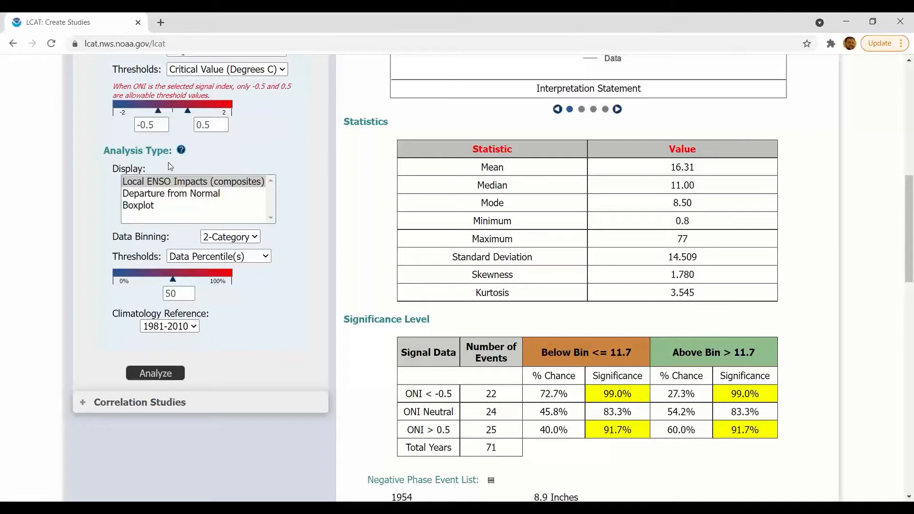
{"action": "scroll", "coordinate": [160, 169], "scroll_direction": "up", "scroll_amount": 1}
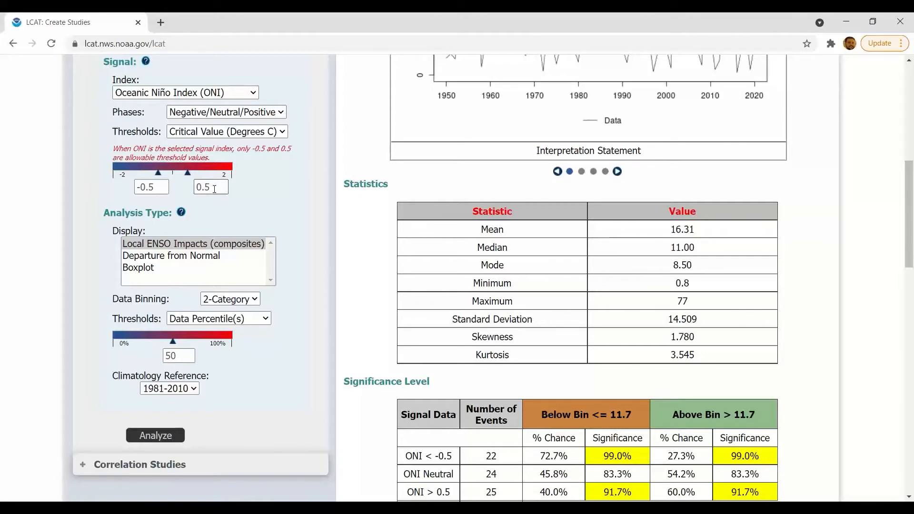
{"action": "left_click", "coordinate": [199, 325]}
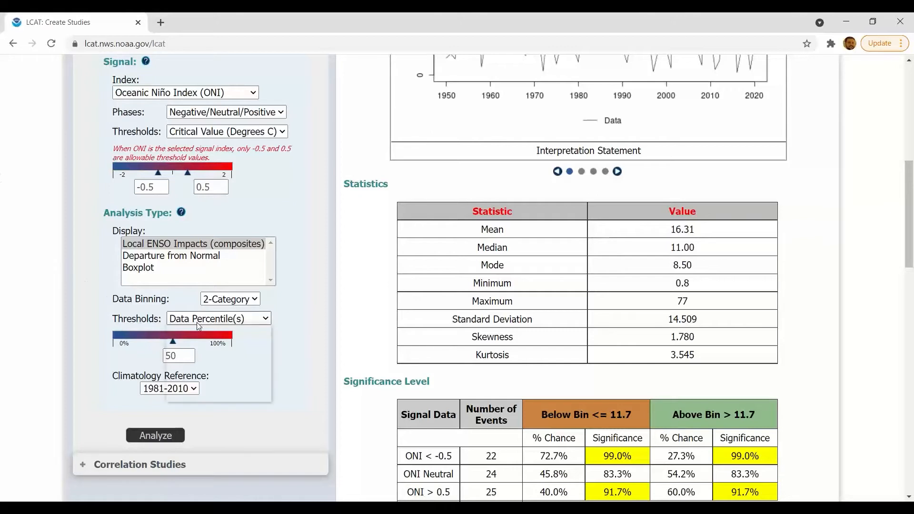
{"action": "left_click", "coordinate": [208, 393]}
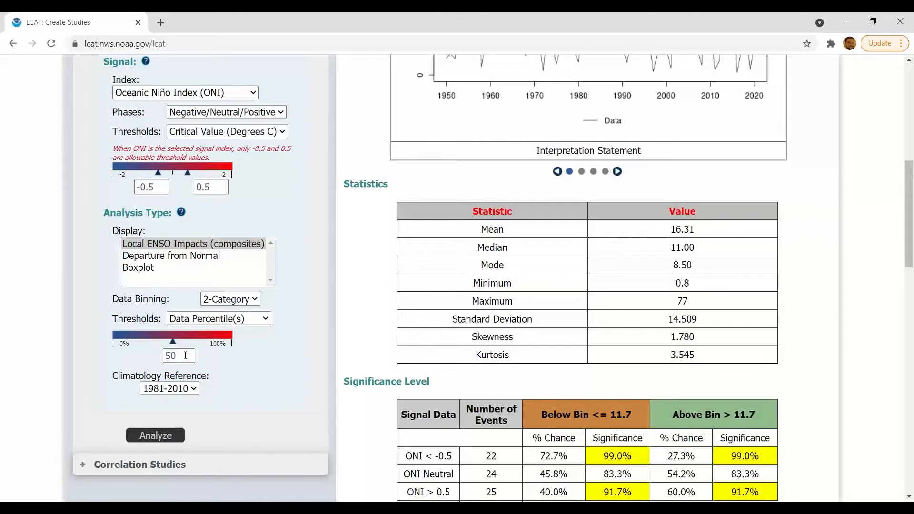
{"action": "left_click_drag", "start_coordinate": [173, 342], "coordinate": [219, 348]}
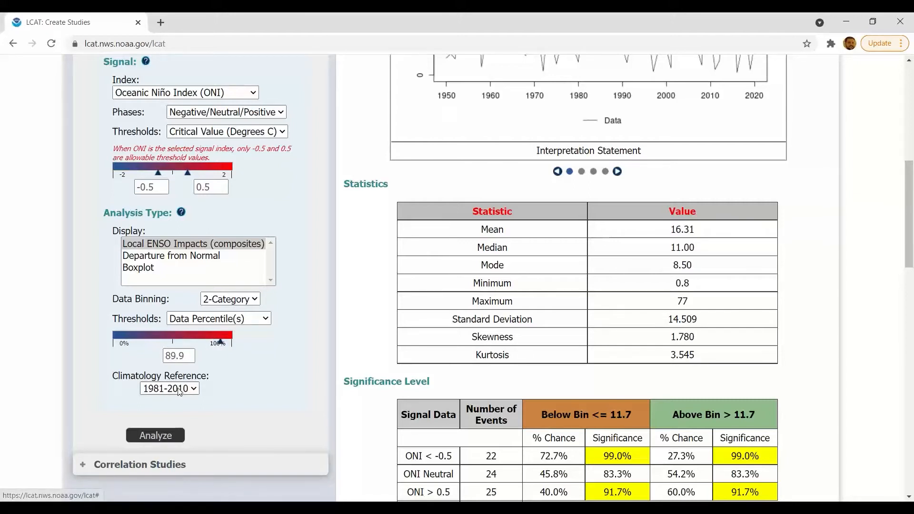
{"action": "scroll", "coordinate": [171, 400], "scroll_direction": "down", "scroll_amount": 1}
{"action": "left_click", "coordinate": [159, 424]}
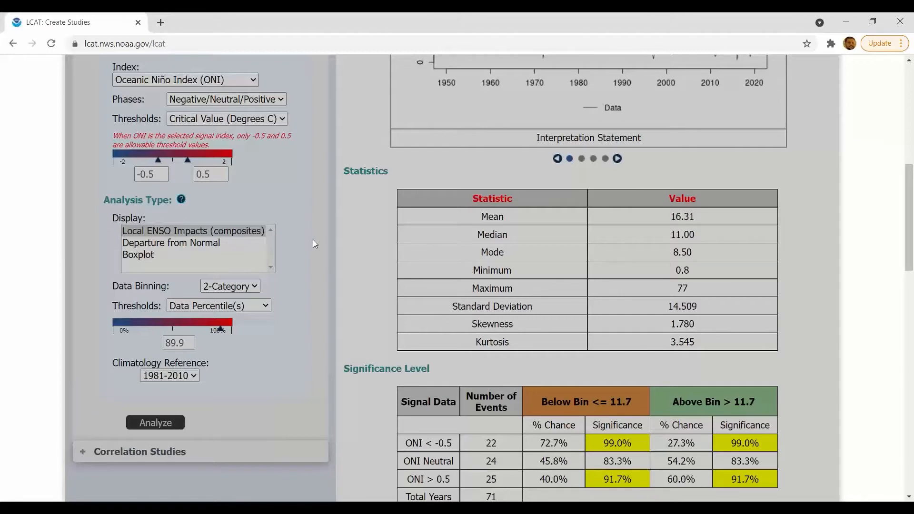
- Go through the 89.9 percentile report's charts up to the ONI probability distribution and check the Significance Level table
{"action": "scroll", "coordinate": [396, 232], "scroll_direction": "up", "scroll_amount": 7}
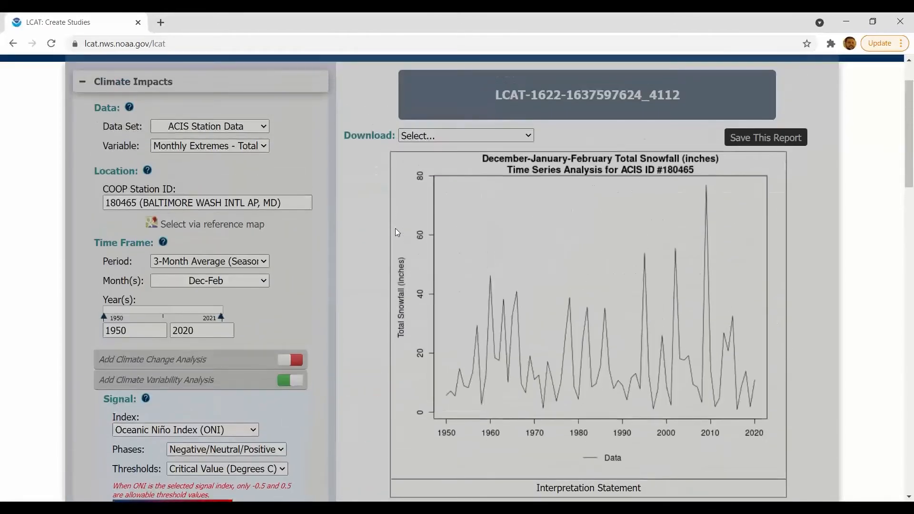
{"action": "scroll", "coordinate": [396, 233], "scroll_direction": "down", "scroll_amount": 1}
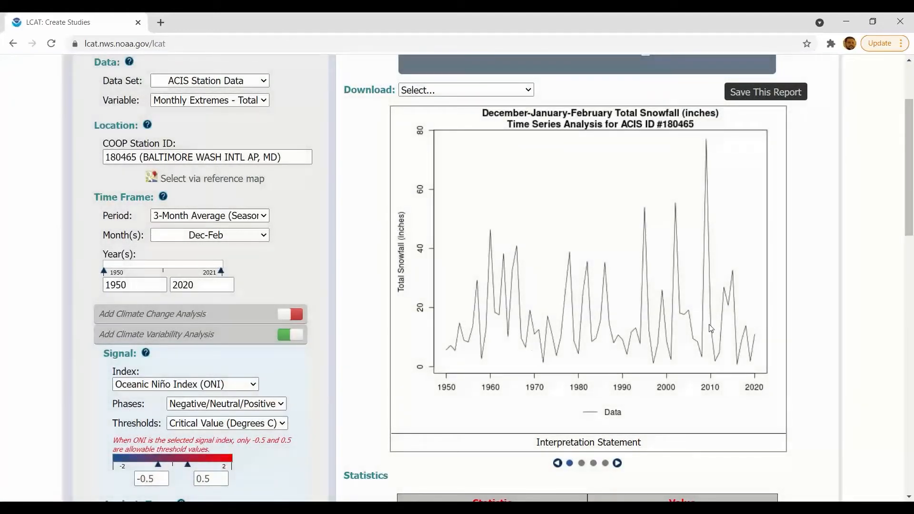
{"action": "left_click", "coordinate": [617, 463]}
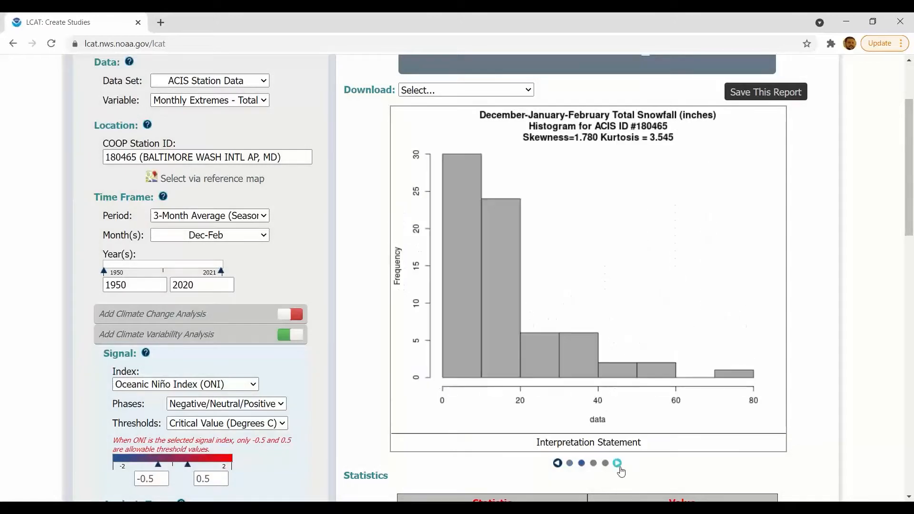
{"action": "left_click", "coordinate": [617, 463]}
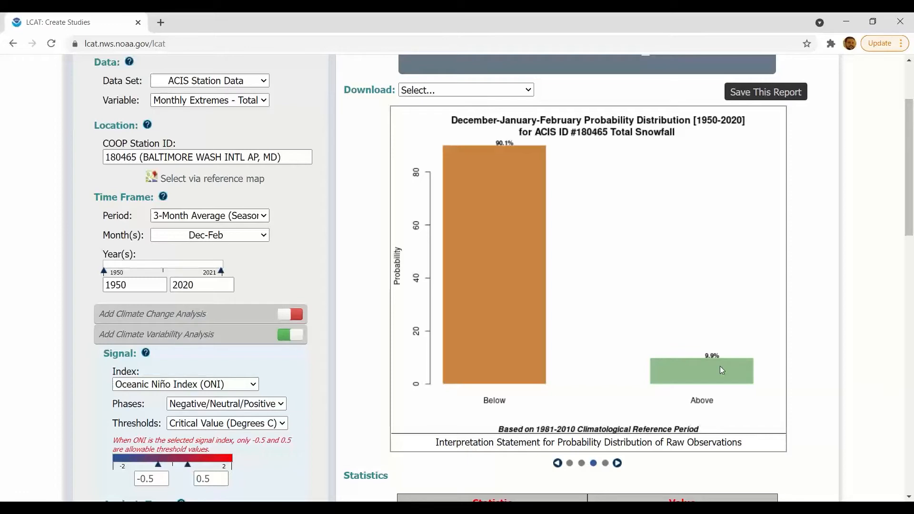
{"action": "left_click", "coordinate": [617, 463]}
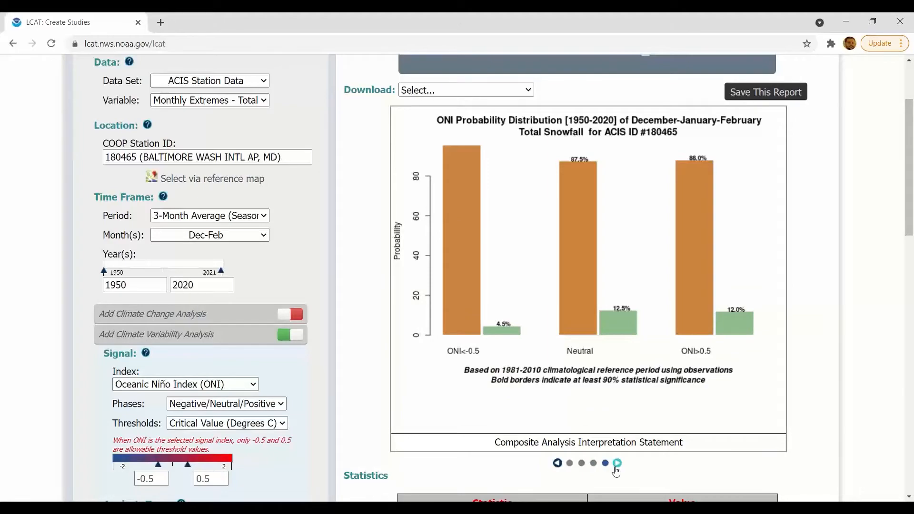
{"action": "scroll", "coordinate": [616, 471], "scroll_direction": "down", "scroll_amount": 1}
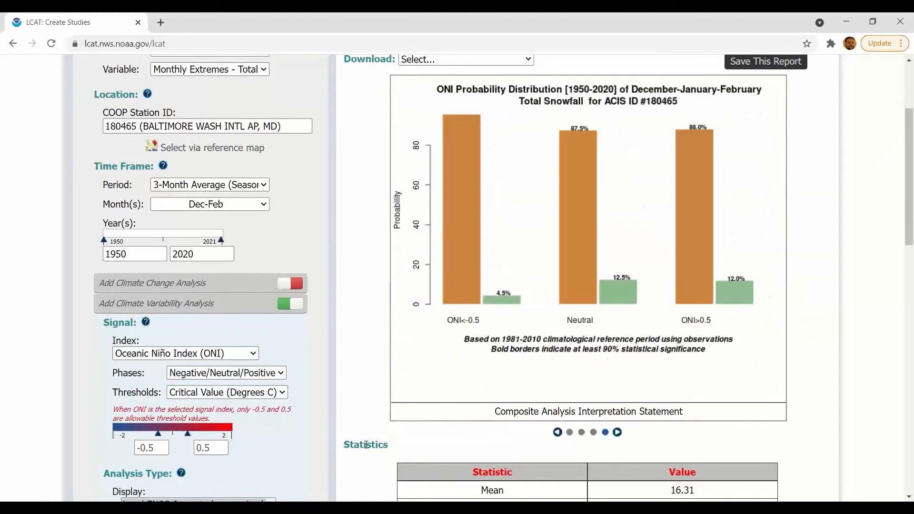
{"action": "scroll", "coordinate": [366, 444], "scroll_direction": "down", "scroll_amount": 8}
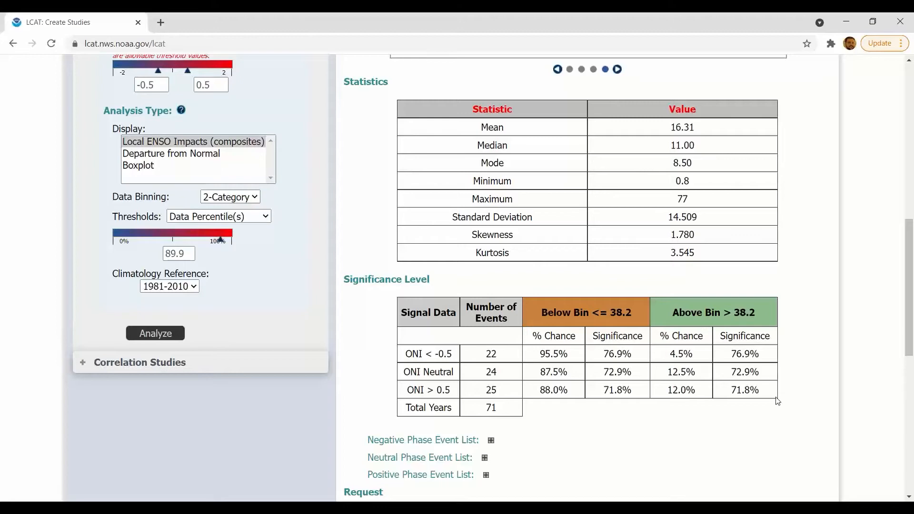
- Lower the data percentile threshold to 75.4 and rerun the analysis
{"action": "scroll", "coordinate": [777, 401], "scroll_direction": "up", "scroll_amount": 6}
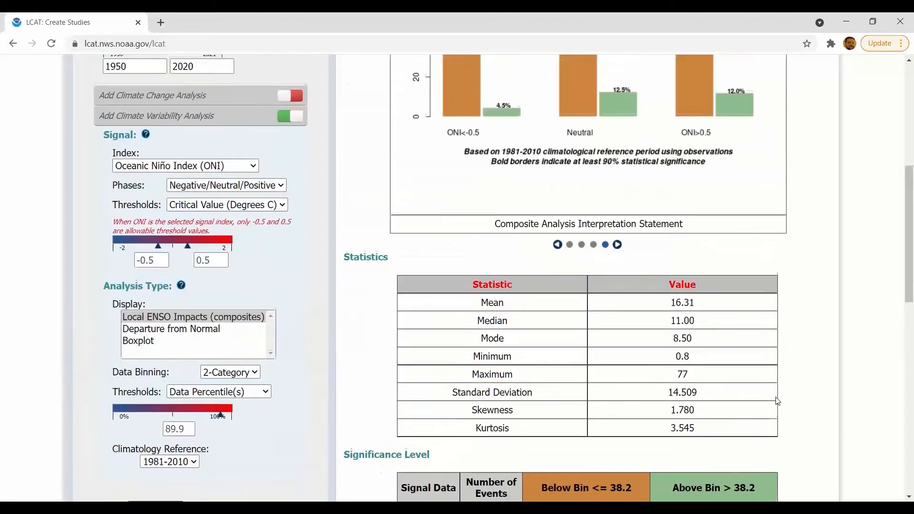
{"action": "scroll", "coordinate": [176, 358], "scroll_direction": "down", "scroll_amount": 3}
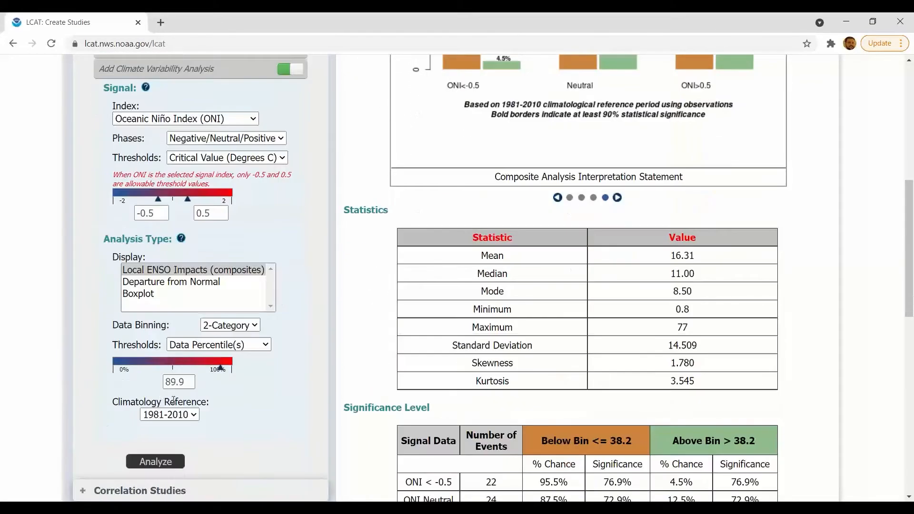
{"action": "left_click_drag", "start_coordinate": [223, 372], "coordinate": [203, 373]}
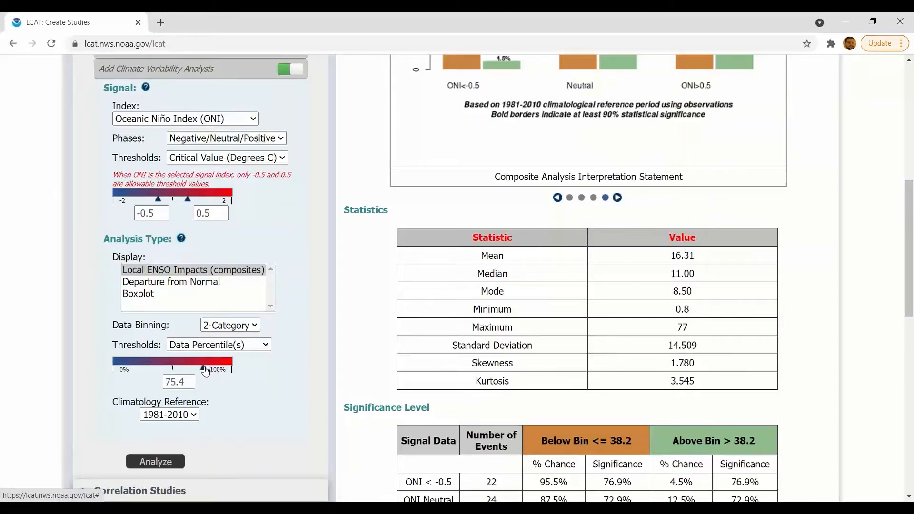
{"action": "left_click", "coordinate": [155, 461]}
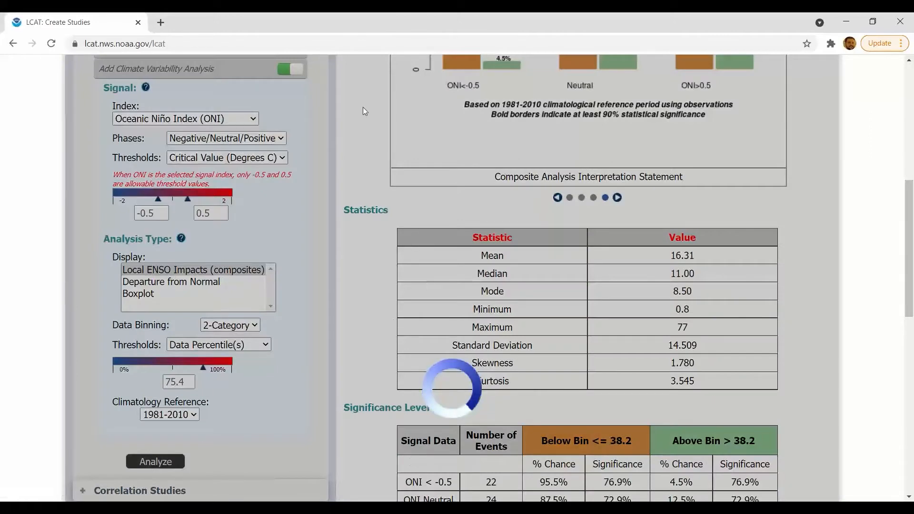
- Go through the 75.4 percentile report's charts up to the ONI composite and examine each phase's chances and significance
{"action": "scroll", "coordinate": [362, 108], "scroll_direction": "up", "scroll_amount": 3}
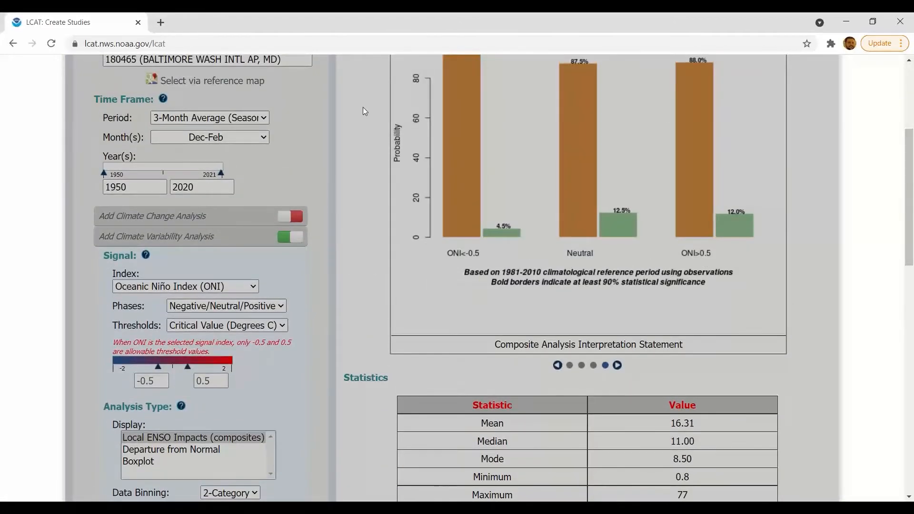
{"action": "scroll", "coordinate": [362, 107], "scroll_direction": "up", "scroll_amount": 2}
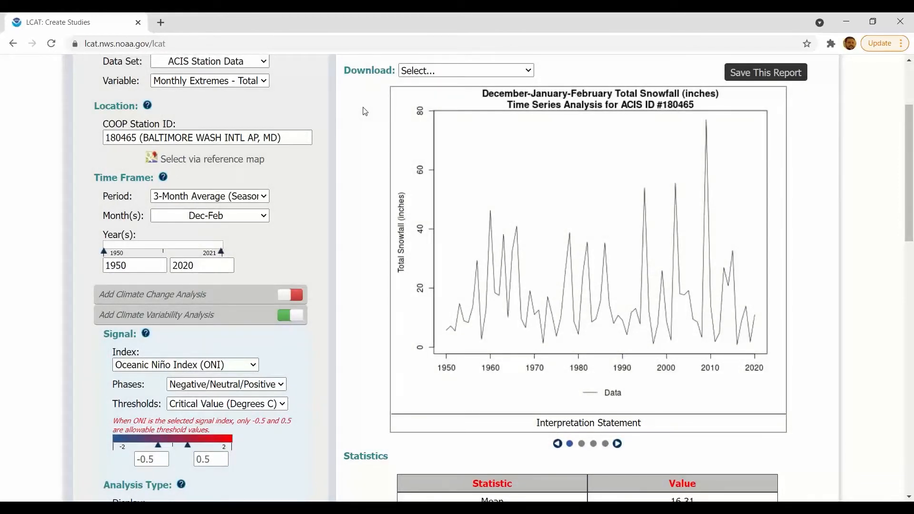
{"action": "left_click", "coordinate": [618, 445]}
{"action": "left_click", "coordinate": [618, 445]}
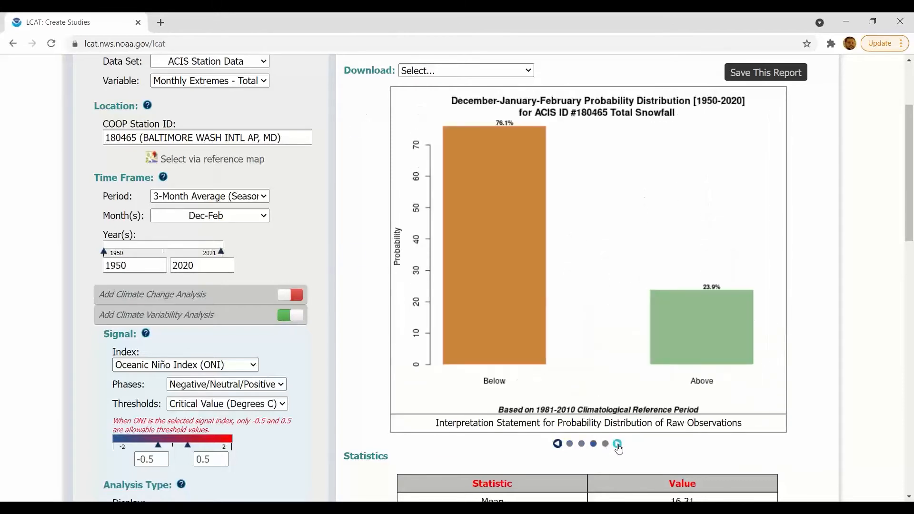
{"action": "left_click", "coordinate": [618, 445]}
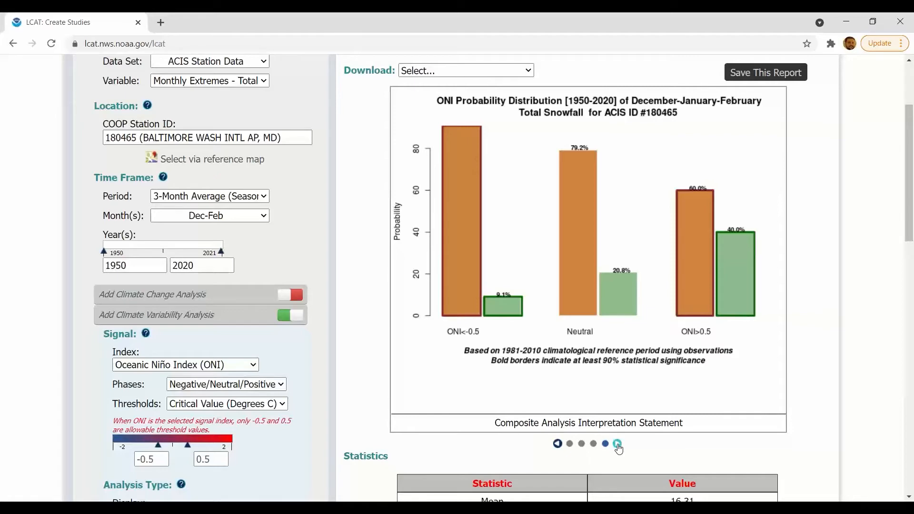
{"action": "scroll", "coordinate": [618, 449], "scroll_direction": "down", "scroll_amount": 6}
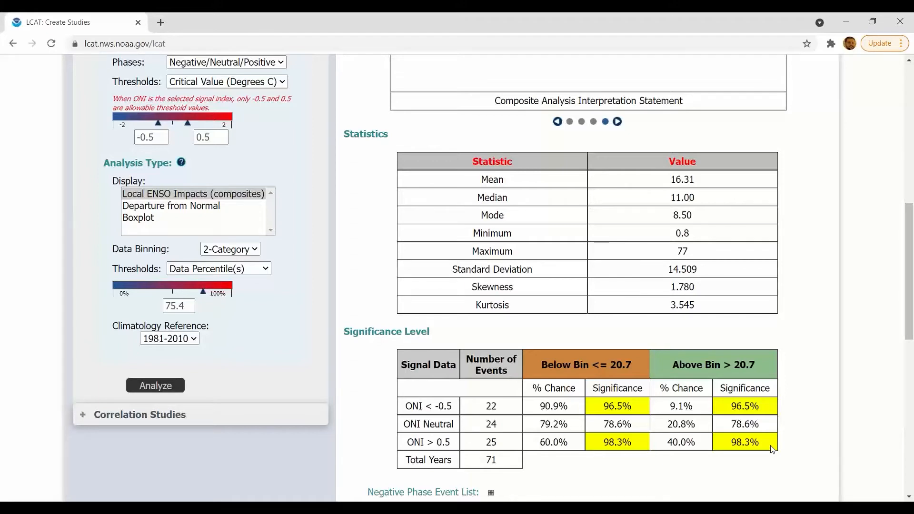
{"action": "scroll", "coordinate": [772, 450], "scroll_direction": "up", "scroll_amount": 1}
{"action": "scroll", "coordinate": [772, 449], "scroll_direction": "down", "scroll_amount": 1}
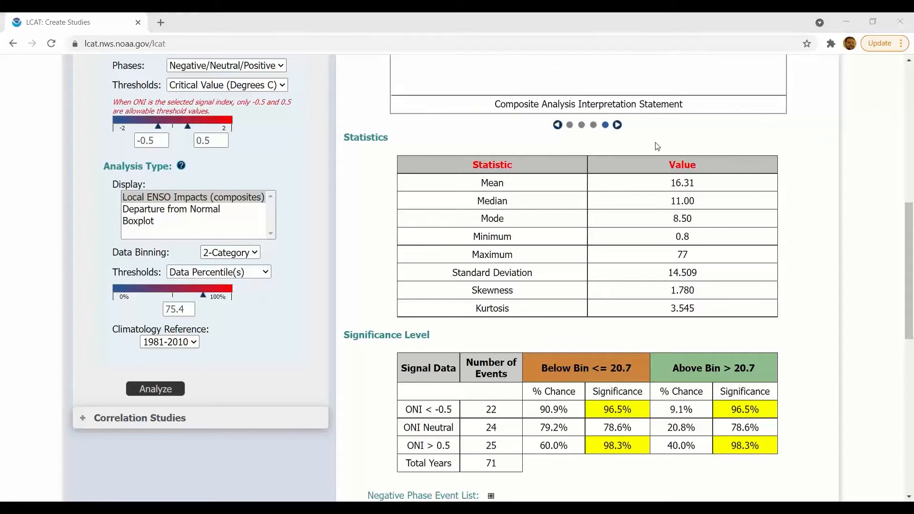
- Change the analysis display from Local ENSO Impacts to Departure from Normal and run the analysis
{"action": "scroll", "coordinate": [396, 251], "scroll_direction": "up", "scroll_amount": 3}
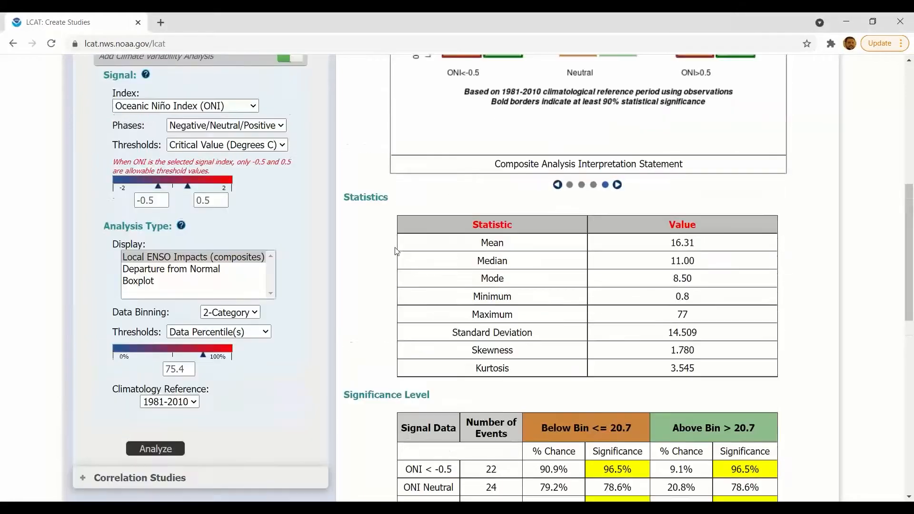
{"action": "scroll", "coordinate": [397, 251], "scroll_direction": "up", "scroll_amount": 5}
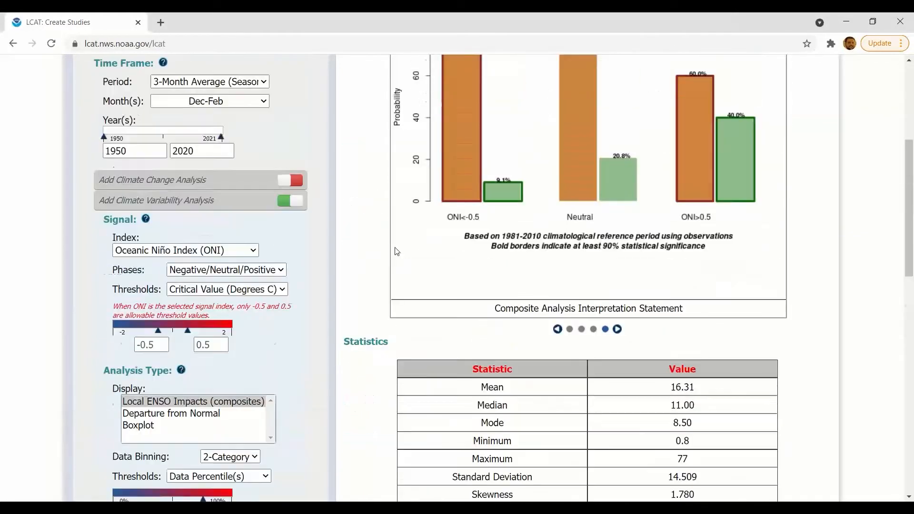
{"action": "scroll", "coordinate": [396, 251], "scroll_direction": "down", "scroll_amount": 4}
{"action": "scroll", "coordinate": [265, 278], "scroll_direction": "down", "scroll_amount": 5}
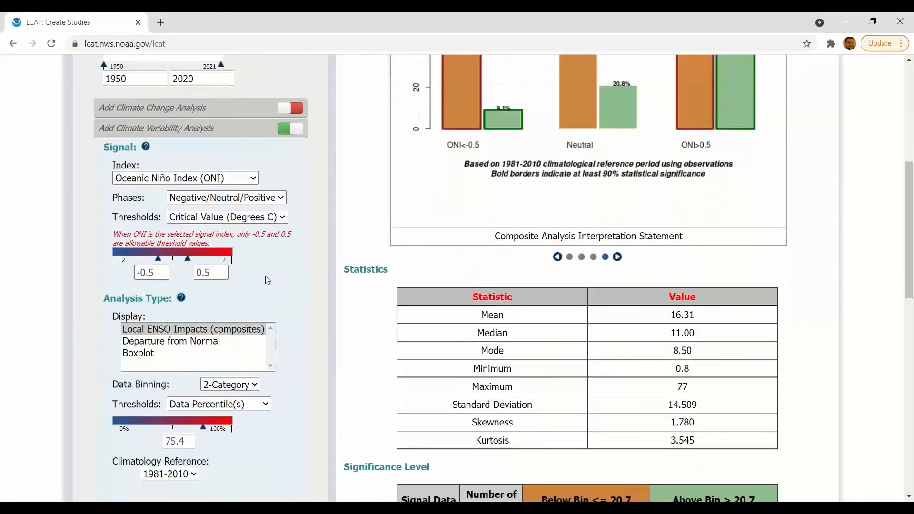
{"action": "scroll", "coordinate": [265, 281], "scroll_direction": "up", "scroll_amount": 1}
{"action": "scroll", "coordinate": [101, 397], "scroll_direction": "up", "scroll_amount": 8}
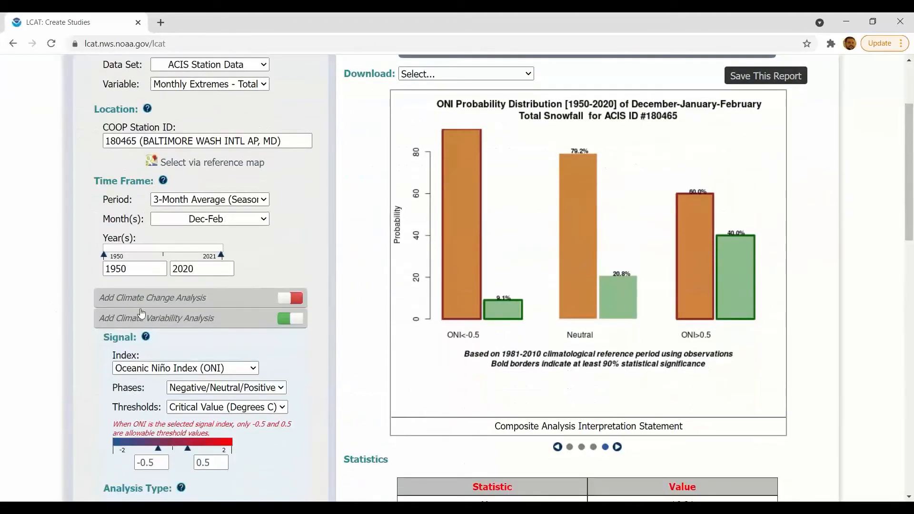
{"action": "scroll", "coordinate": [142, 324], "scroll_direction": "down", "scroll_amount": 1}
{"action": "scroll", "coordinate": [142, 325], "scroll_direction": "up", "scroll_amount": 1}
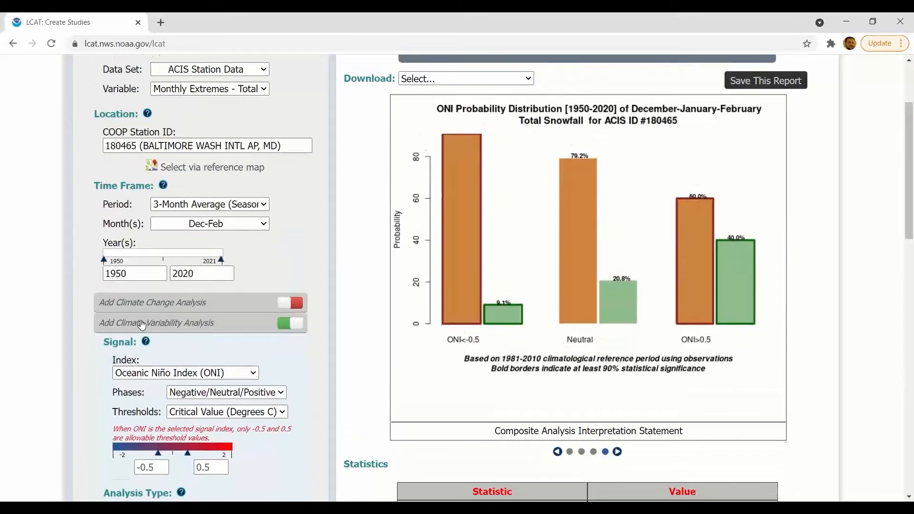
{"action": "scroll", "coordinate": [141, 324], "scroll_direction": "down", "scroll_amount": 6}
{"action": "left_click", "coordinate": [137, 298]}
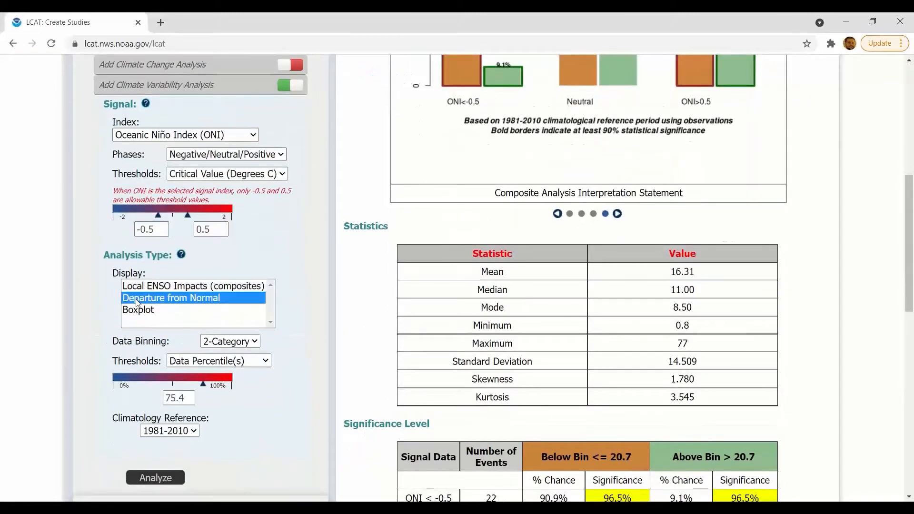
{"action": "left_click", "coordinate": [159, 482]}
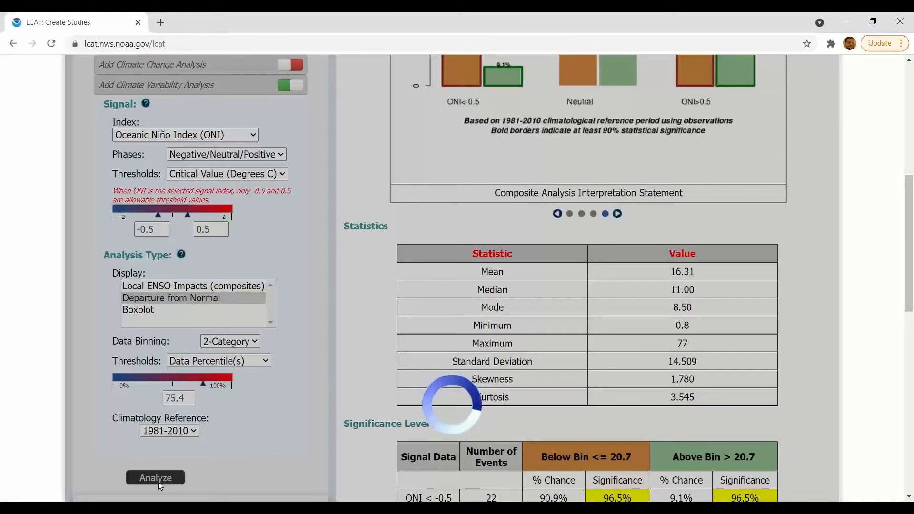
- Expand the CPC Anomaly list to read the average snowfall departures for La Niña, neutral and El Niño
{"action": "scroll", "coordinate": [345, 475], "scroll_direction": "down", "scroll_amount": 2}
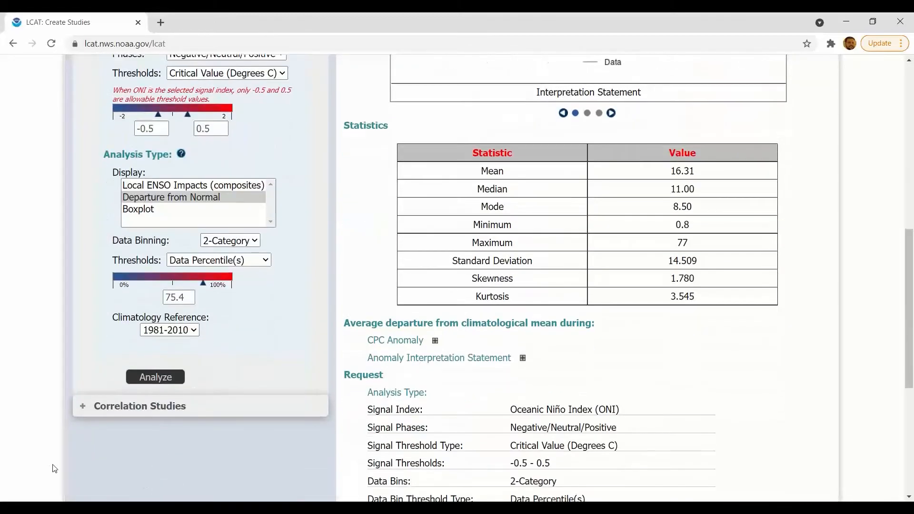
{"action": "left_click", "coordinate": [435, 340]}
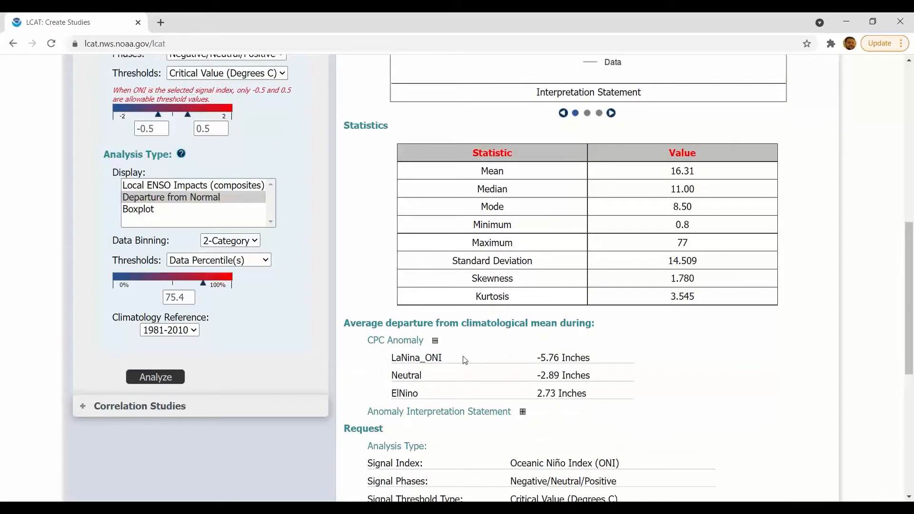
{"action": "scroll", "coordinate": [465, 360], "scroll_direction": "down", "scroll_amount": 1}
{"action": "scroll", "coordinate": [465, 360], "scroll_direction": "down", "scroll_amount": 1}
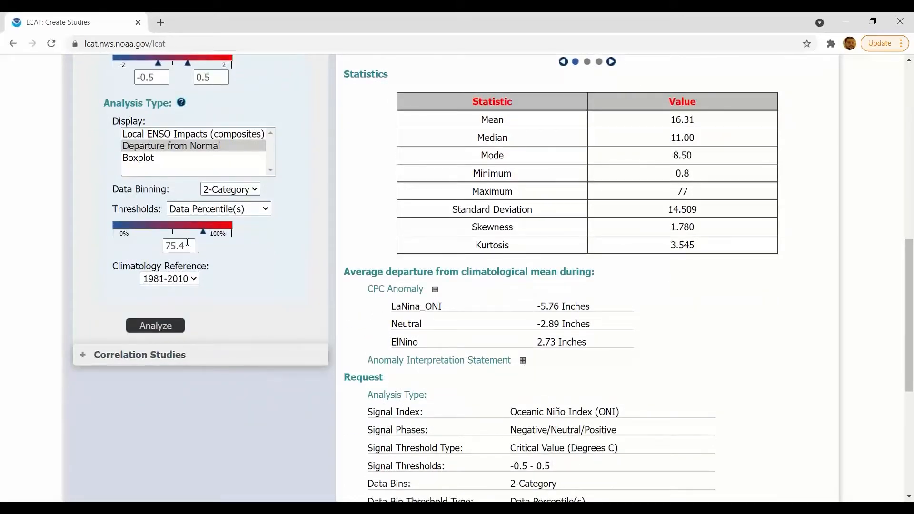
- Rerun the Departure from Normal analysis with the percentile threshold at 49.9 and expand its CPC Anomaly list
{"action": "left_click_drag", "start_coordinate": [189, 243], "coordinate": [148, 246]}
{"action": "left_click_drag", "start_coordinate": [204, 234], "coordinate": [176, 237]}
{"action": "left_click", "coordinate": [163, 332]}
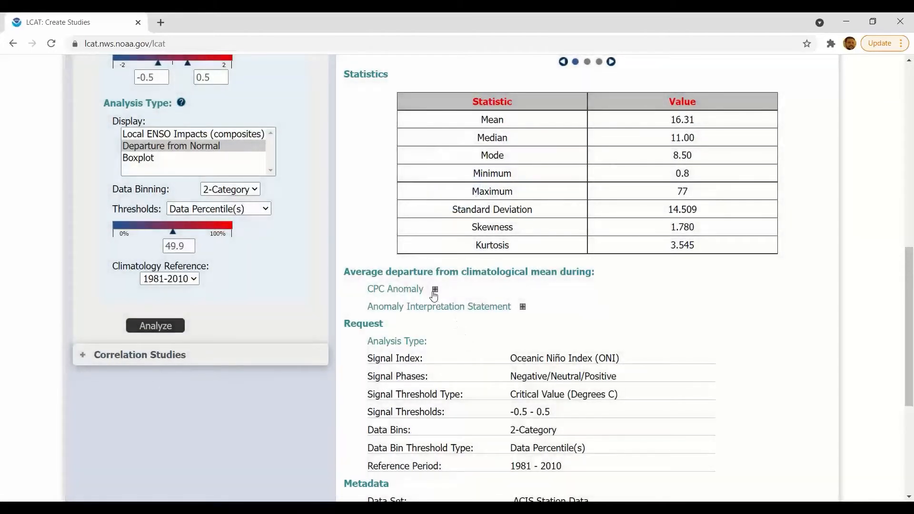
{"action": "left_click", "coordinate": [435, 290]}
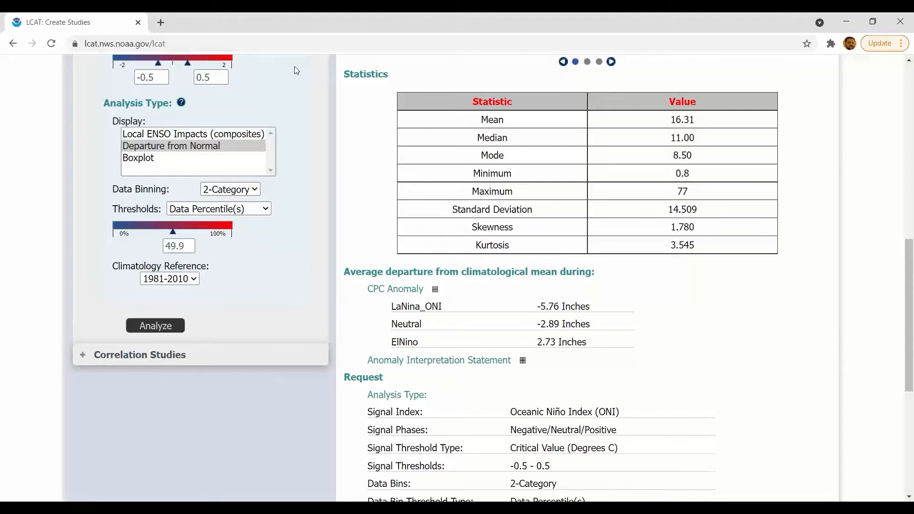
- Run the analysis with the Boxplot display and go through its charts to the ONI boxplot
{"action": "left_click", "coordinate": [154, 158]}
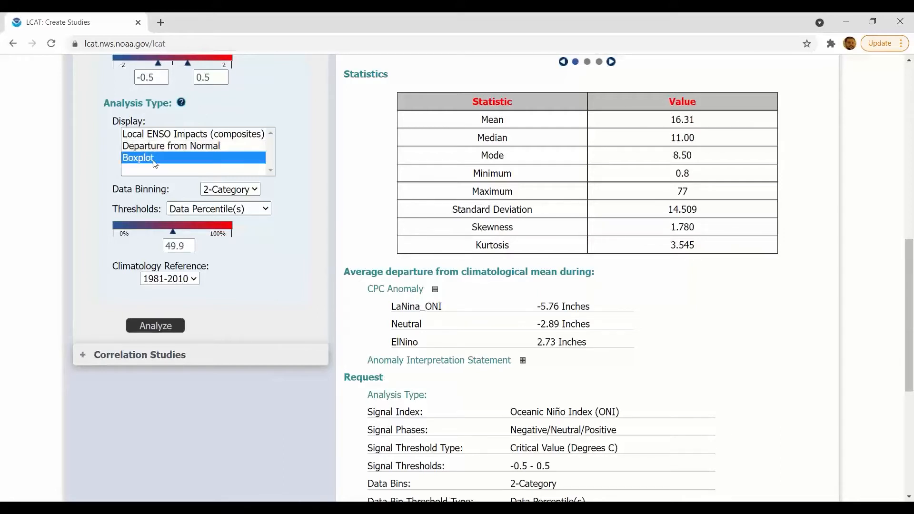
{"action": "left_click", "coordinate": [145, 329]}
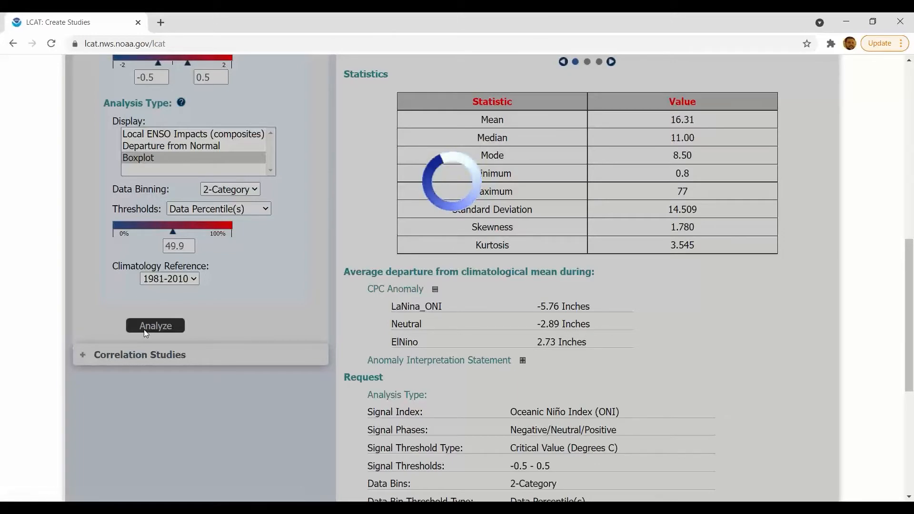
{"action": "scroll", "coordinate": [144, 329], "scroll_direction": "up", "scroll_amount": 5}
{"action": "scroll", "coordinate": [144, 329], "scroll_direction": "up", "scroll_amount": 3}
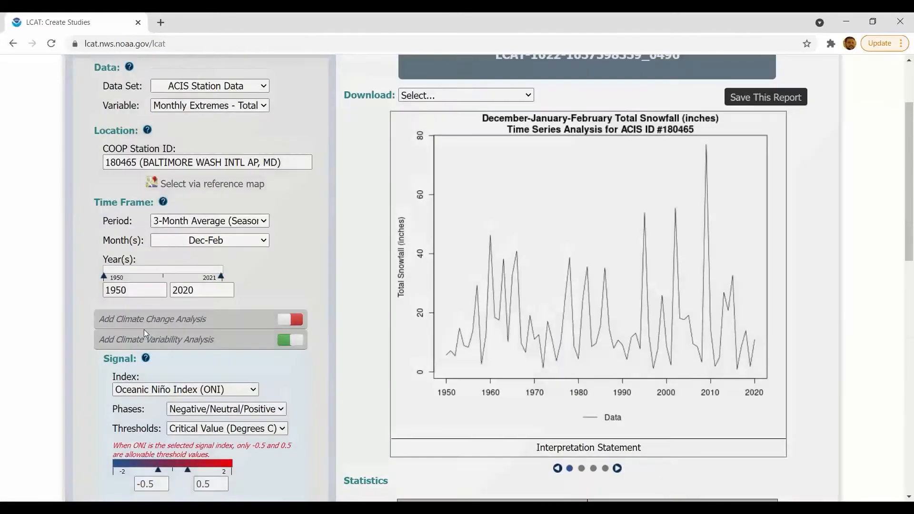
{"action": "scroll", "coordinate": [143, 329], "scroll_direction": "down", "scroll_amount": 1}
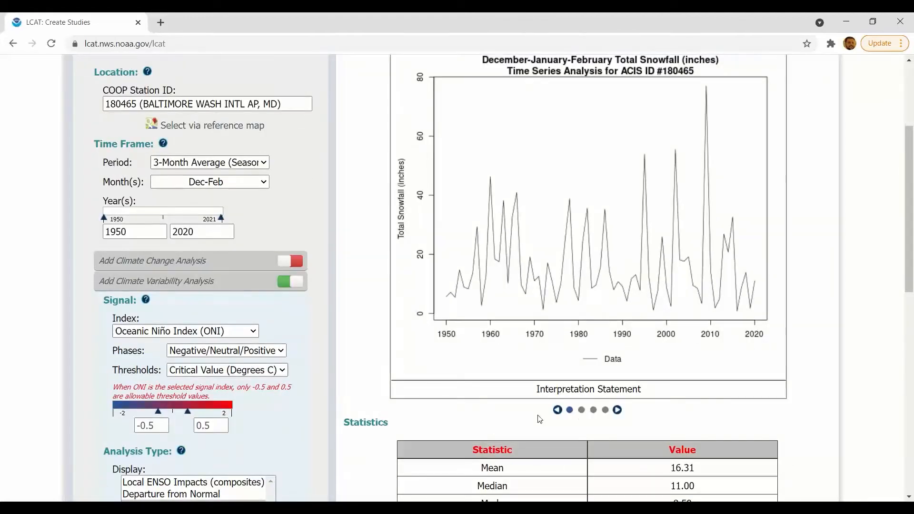
{"action": "left_click", "coordinate": [617, 410]}
{"action": "left_click", "coordinate": [617, 410]}
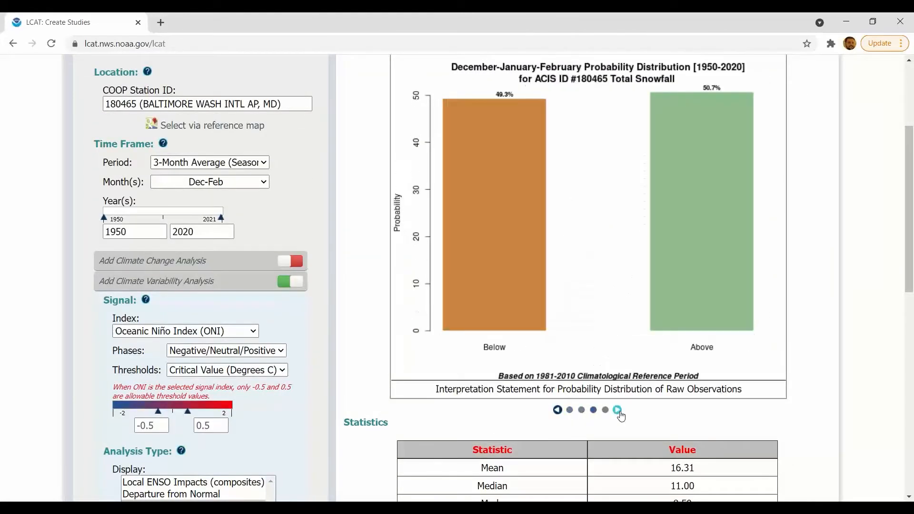
{"action": "left_click", "coordinate": [617, 410]}
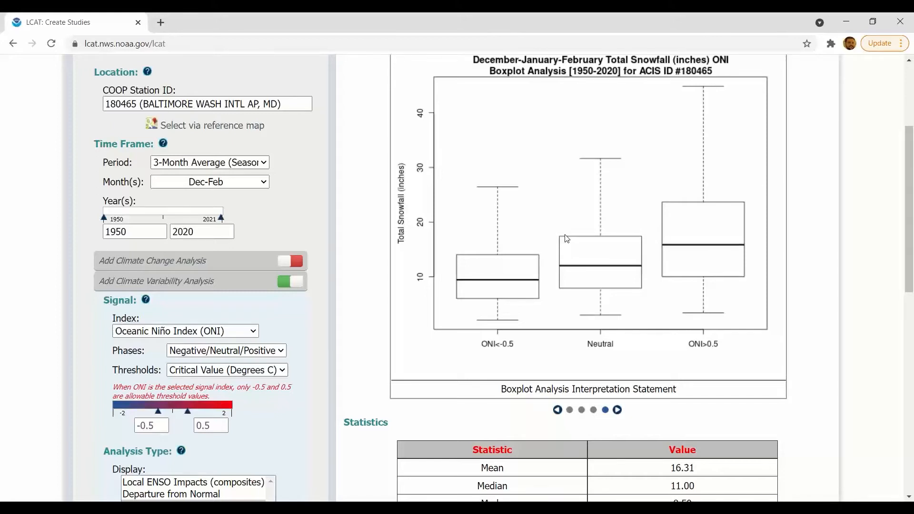
- Add a climate change analysis with the Hinge (1975) trend and Detrend, run it and examine the time series chart
{"action": "scroll", "coordinate": [566, 238], "scroll_direction": "up", "scroll_amount": 1}
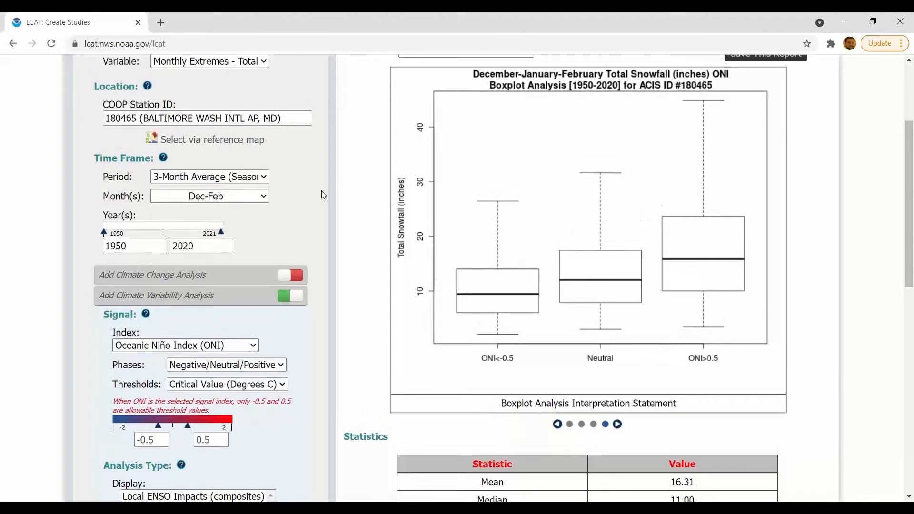
{"action": "left_click", "coordinate": [202, 279]}
{"action": "scroll", "coordinate": [195, 280], "scroll_direction": "down", "scroll_amount": 2}
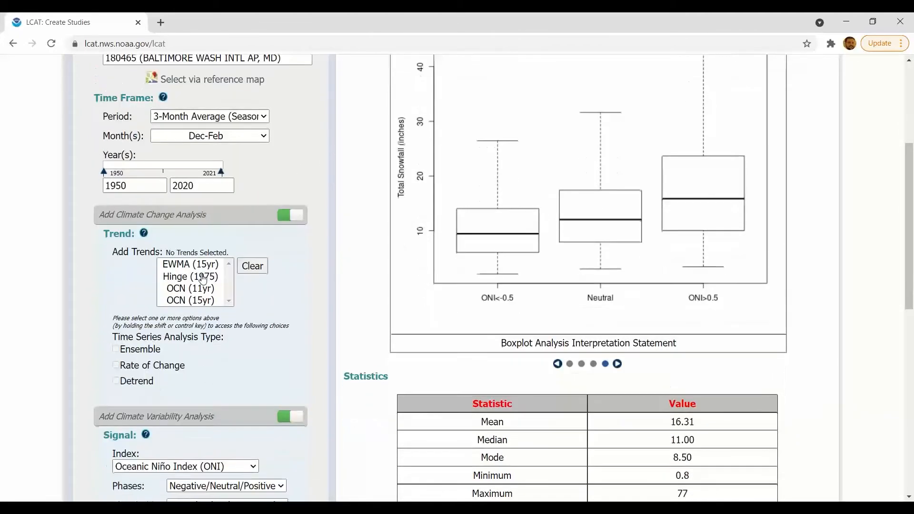
{"action": "left_click", "coordinate": [192, 279]}
{"action": "scroll", "coordinate": [192, 280], "scroll_direction": "down", "scroll_amount": 1}
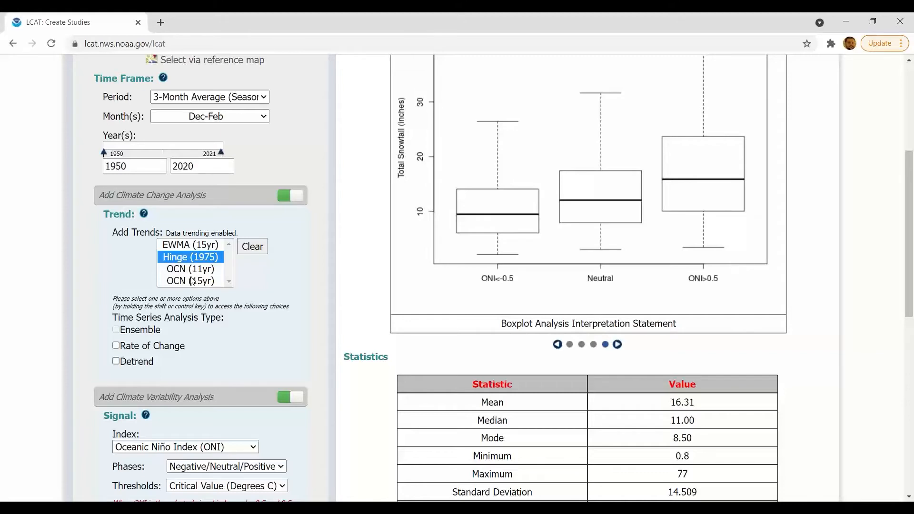
{"action": "left_click", "coordinate": [116, 361]}
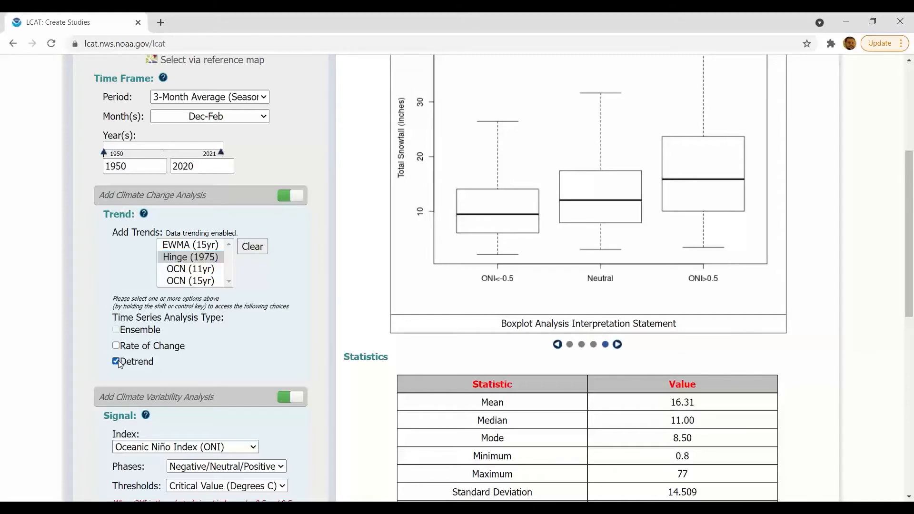
{"action": "scroll", "coordinate": [119, 364], "scroll_direction": "down", "scroll_amount": 6}
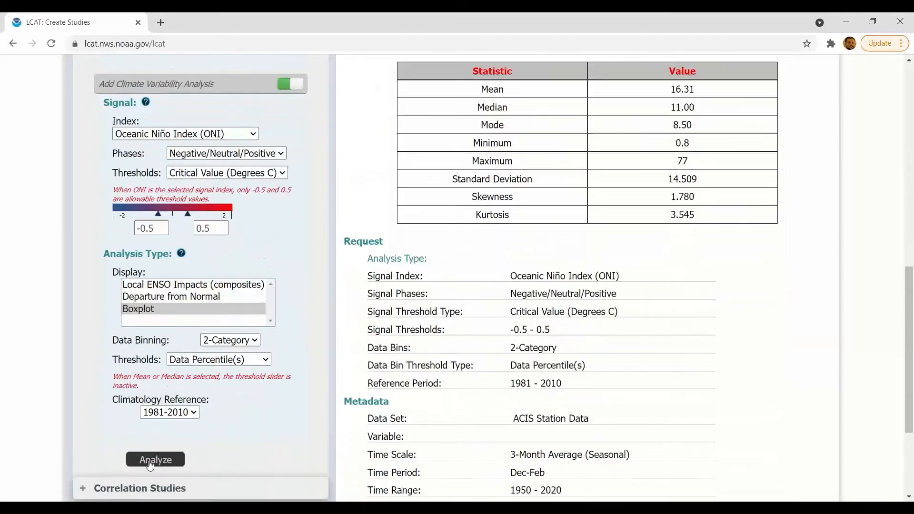
{"action": "left_click", "coordinate": [150, 462]}
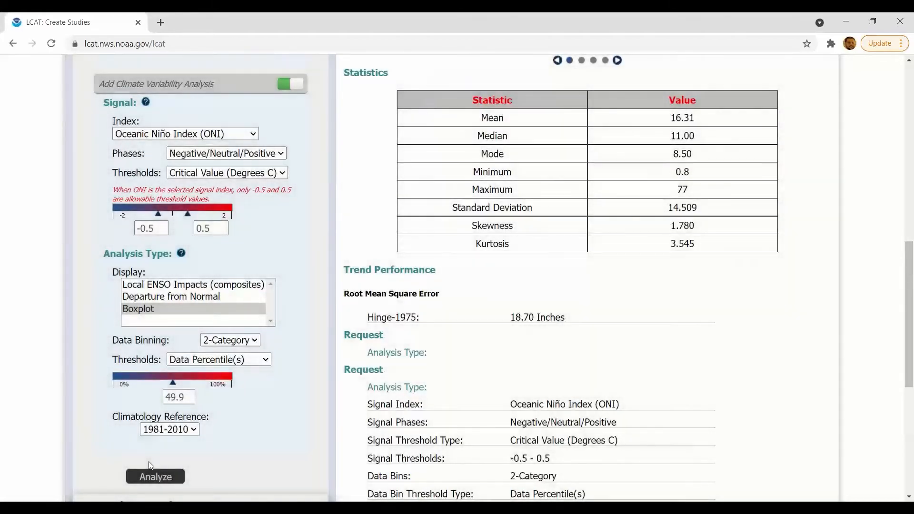
{"action": "scroll", "coordinate": [149, 463], "scroll_direction": "up", "scroll_amount": 3}
{"action": "scroll", "coordinate": [150, 465], "scroll_direction": "up", "scroll_amount": 5}
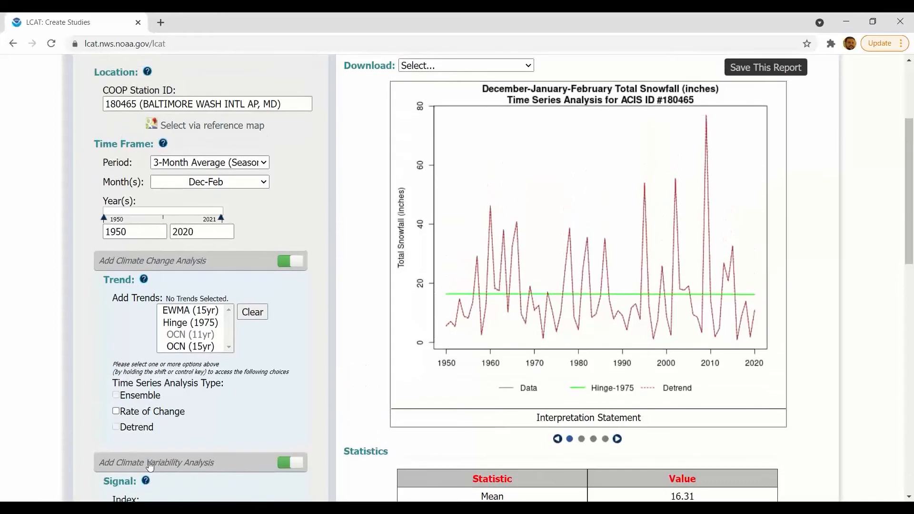
{"action": "left_click", "coordinate": [536, 418]}
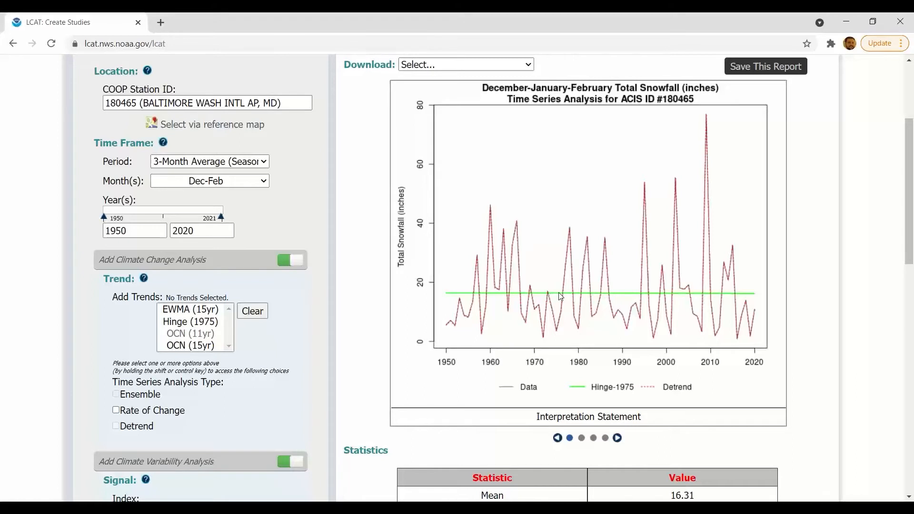
- Change the station to 447285 (ROANOKE INTL AP, VA)
{"action": "left_click", "coordinate": [290, 103]}
{"action": "key", "text": "ctrl+a"}
{"action": "type", "text": "Roank"}
{"action": "key", "text": "BackSpace"}
{"action": "type", "text": "oke"}
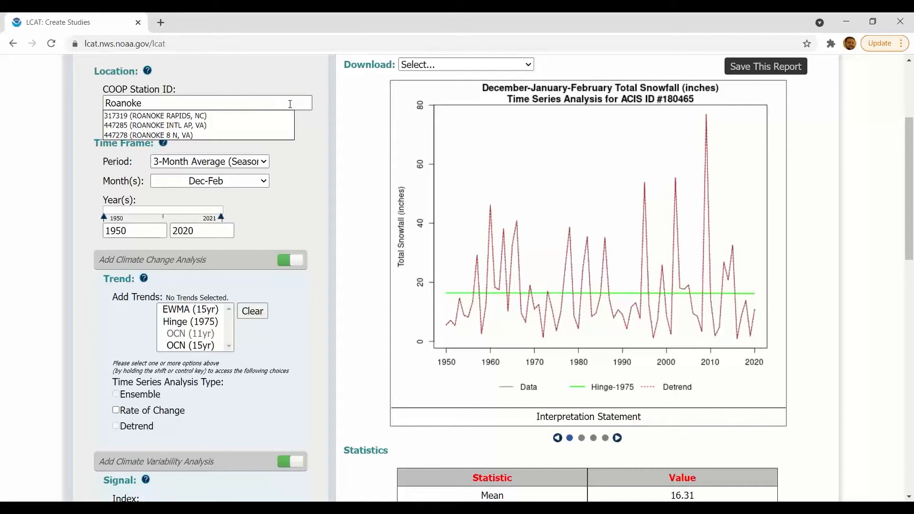
{"action": "left_click", "coordinate": [134, 125]}
- Run the Roanoke analysis with the Hinge (1975) trend, Detrend and the Local ENSO Impacts (composites) display
{"action": "scroll", "coordinate": [111, 129], "scroll_direction": "down", "scroll_amount": 1}
{"action": "scroll", "coordinate": [111, 129], "scroll_direction": "down", "scroll_amount": 3}
{"action": "left_click", "coordinate": [175, 186]}
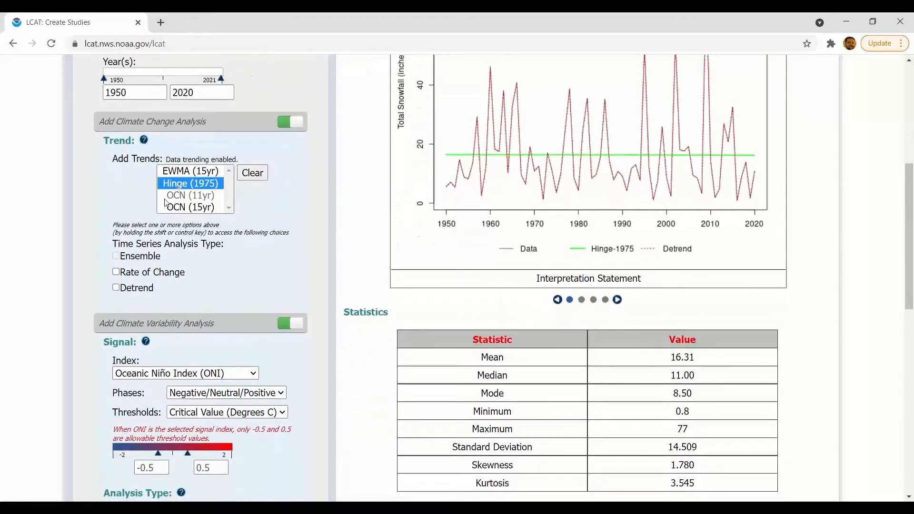
{"action": "left_click", "coordinate": [115, 288]}
{"action": "scroll", "coordinate": [88, 294], "scroll_direction": "down", "scroll_amount": 5}
{"action": "left_click", "coordinate": [141, 323]}
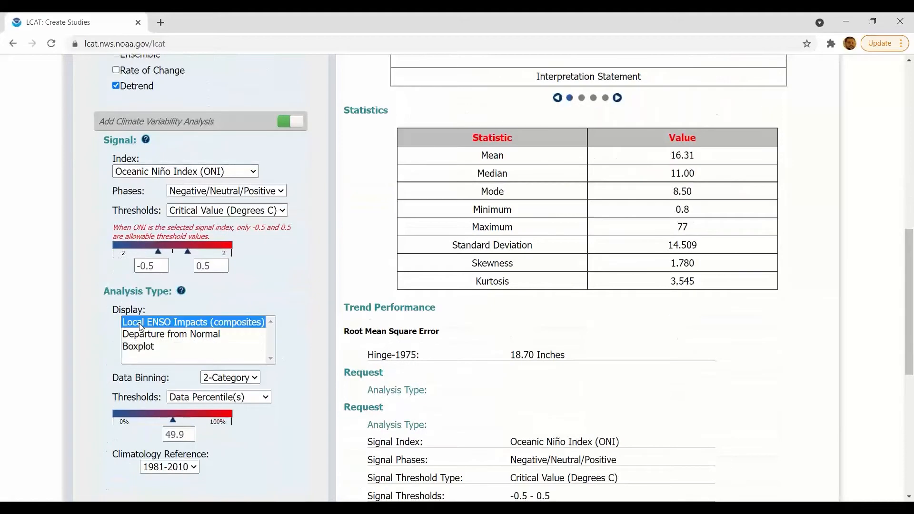
{"action": "scroll", "coordinate": [139, 324], "scroll_direction": "down", "scroll_amount": 2}
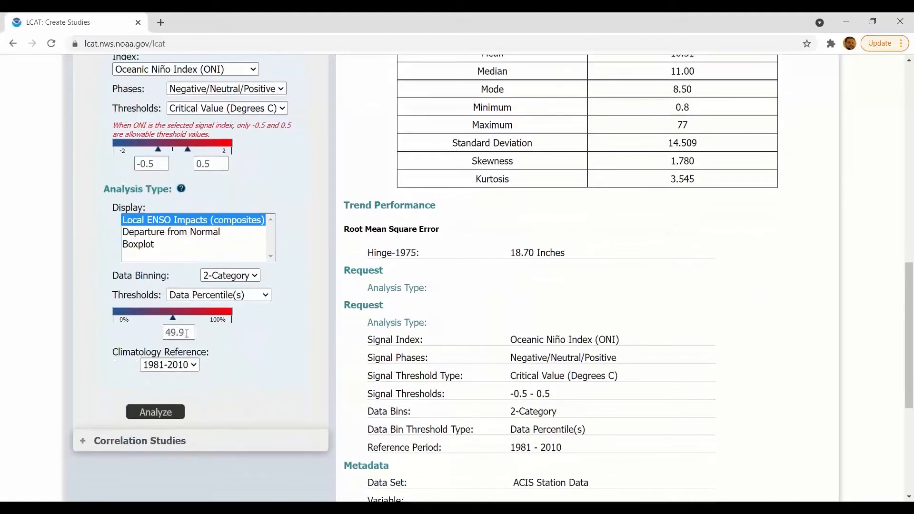
{"action": "left_click", "coordinate": [161, 413]}
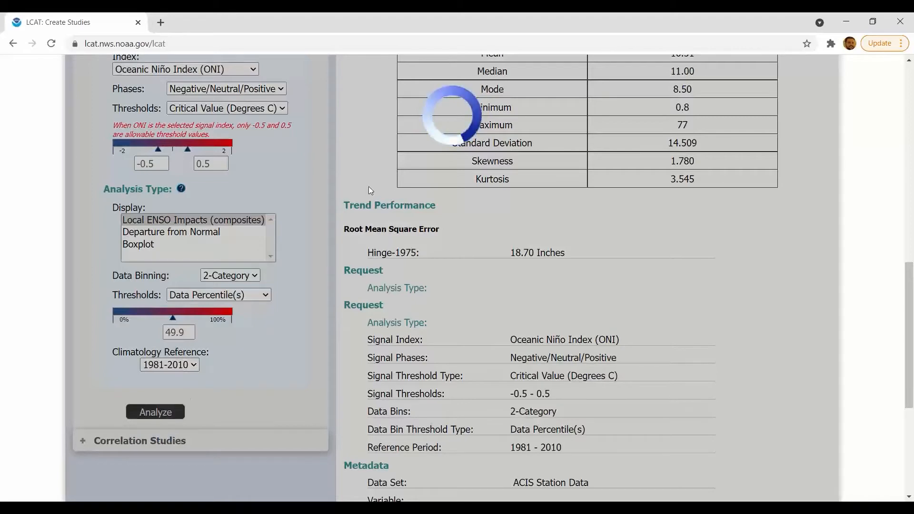
- Examine the Roanoke report's statistics, significance levels and Hinge-1975 time series
{"action": "scroll", "coordinate": [371, 191], "scroll_direction": "up", "scroll_amount": 3}
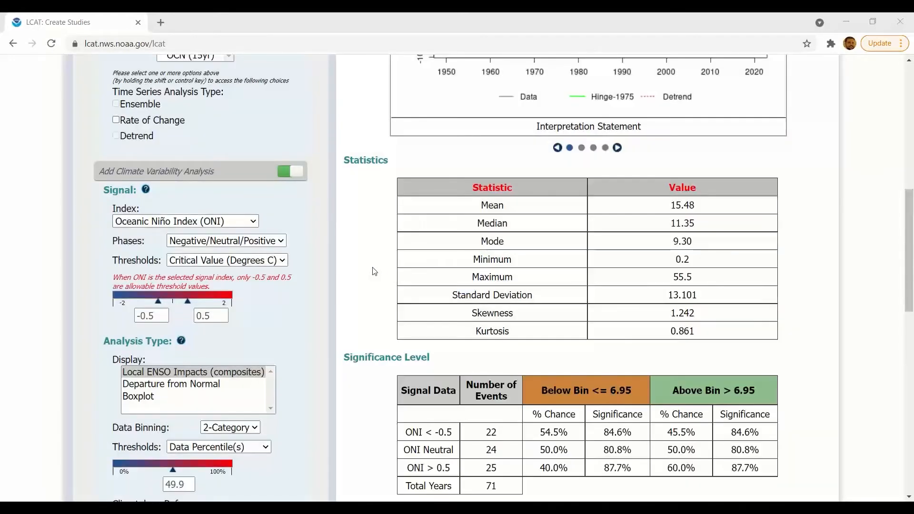
{"action": "scroll", "coordinate": [375, 271], "scroll_direction": "up", "scroll_amount": 5}
{"action": "scroll", "coordinate": [374, 271], "scroll_direction": "down", "scroll_amount": 1}
{"action": "scroll", "coordinate": [374, 271], "scroll_direction": "down", "scroll_amount": 4}
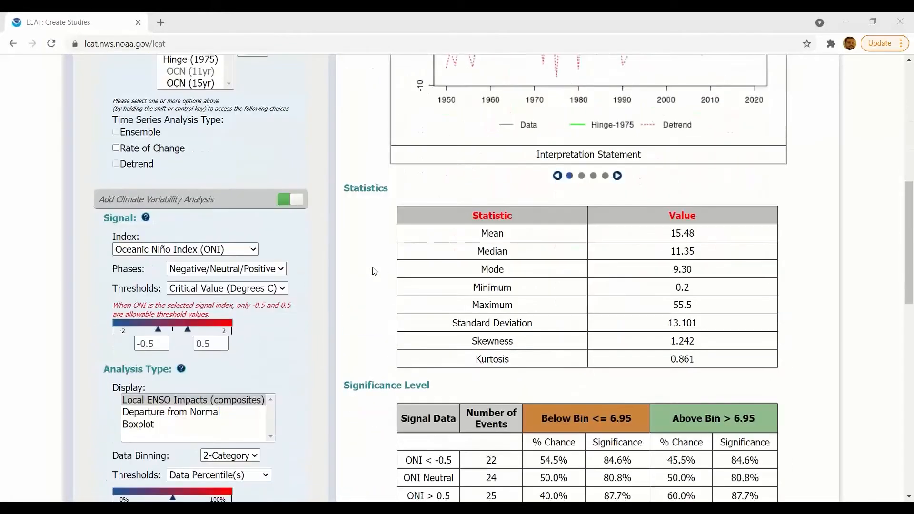
{"action": "scroll", "coordinate": [375, 271], "scroll_direction": "up", "scroll_amount": 5}
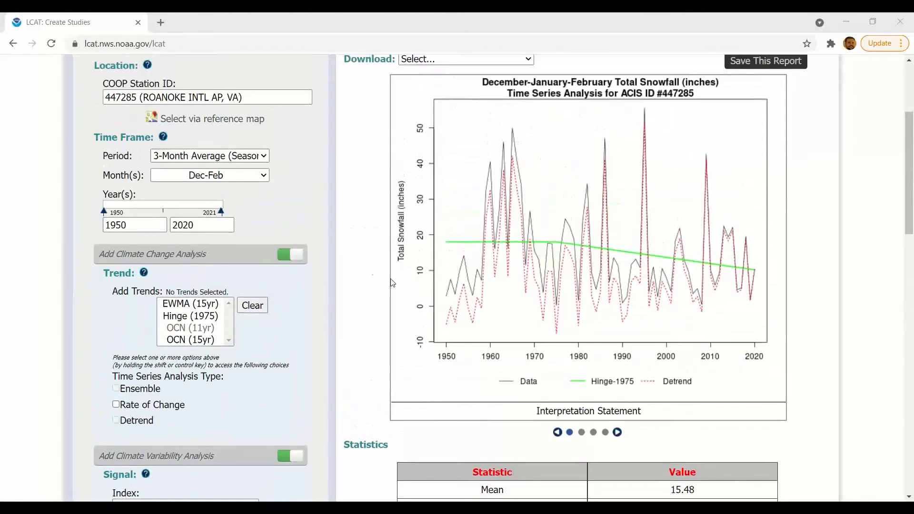
- Go through the detrended Roanoke charts to the ONI composite and return to the time series for comparison
{"action": "left_click", "coordinate": [618, 432]}
{"action": "left_click", "coordinate": [618, 432]}
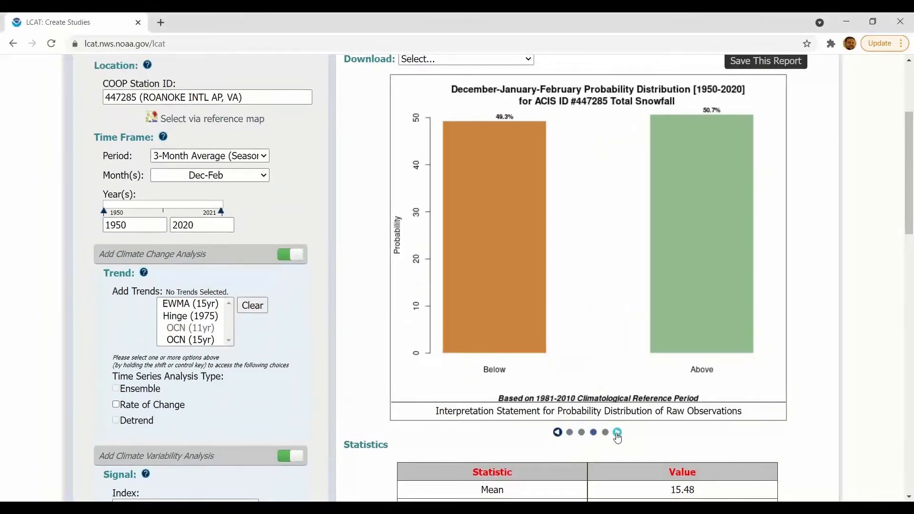
{"action": "left_click", "coordinate": [617, 432]}
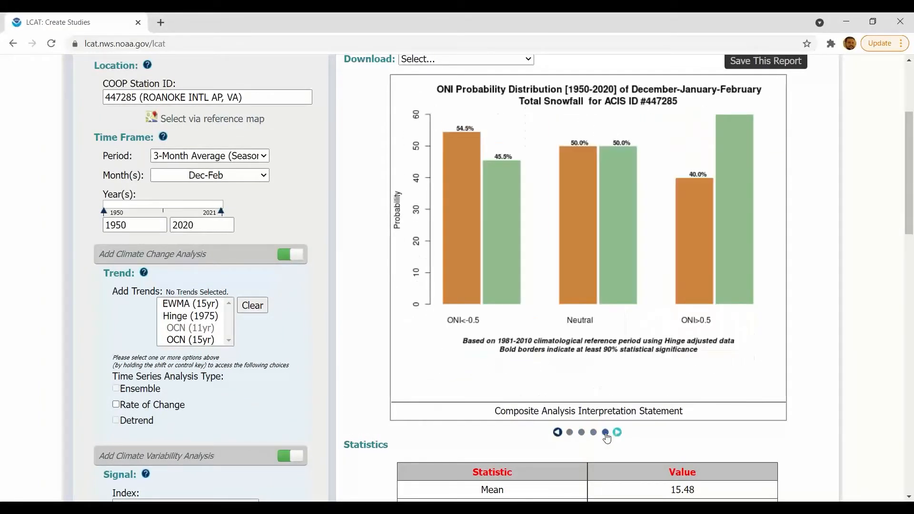
{"action": "scroll", "coordinate": [339, 322], "scroll_direction": "down", "scroll_amount": 1}
{"action": "scroll", "coordinate": [340, 322], "scroll_direction": "down", "scroll_amount": 2}
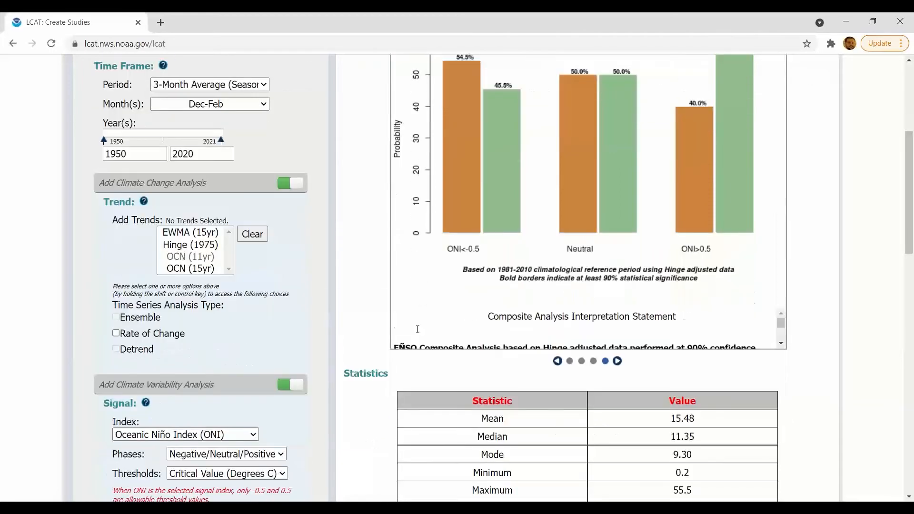
{"action": "left_click", "coordinate": [560, 362]}
{"action": "left_click", "coordinate": [559, 362]}
{"action": "left_click", "coordinate": [558, 361]}
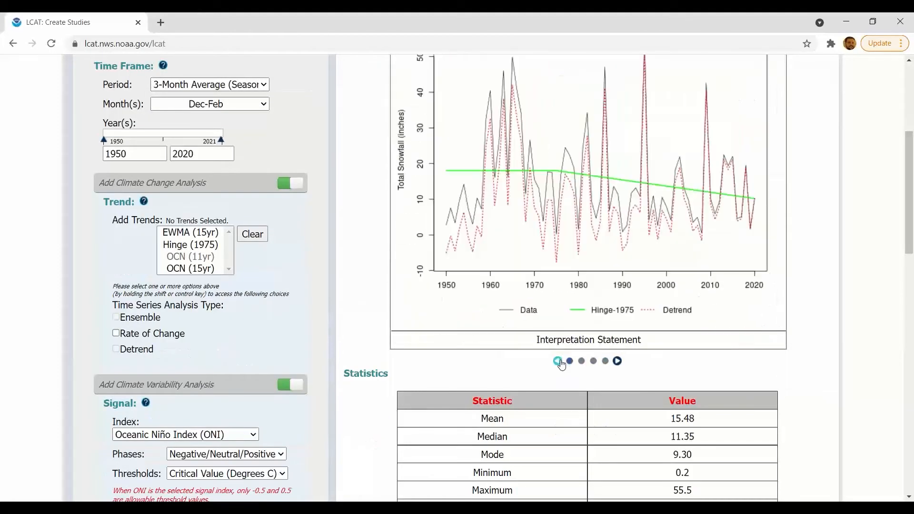
{"action": "scroll", "coordinate": [562, 364], "scroll_direction": "up", "scroll_amount": 1}
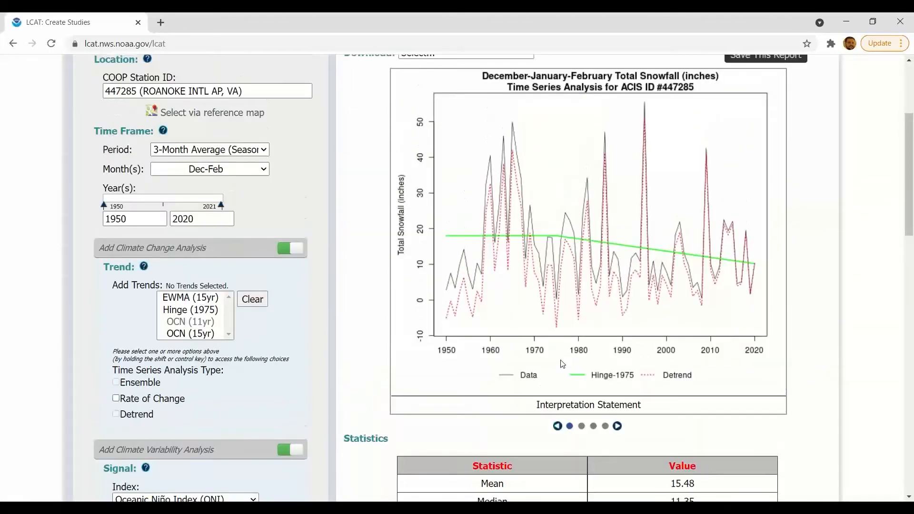
- Rerun the Roanoke Local ENSO Impacts analysis with no trend selected and Detrend off
{"action": "scroll", "coordinate": [104, 367], "scroll_direction": "down", "scroll_amount": 8}
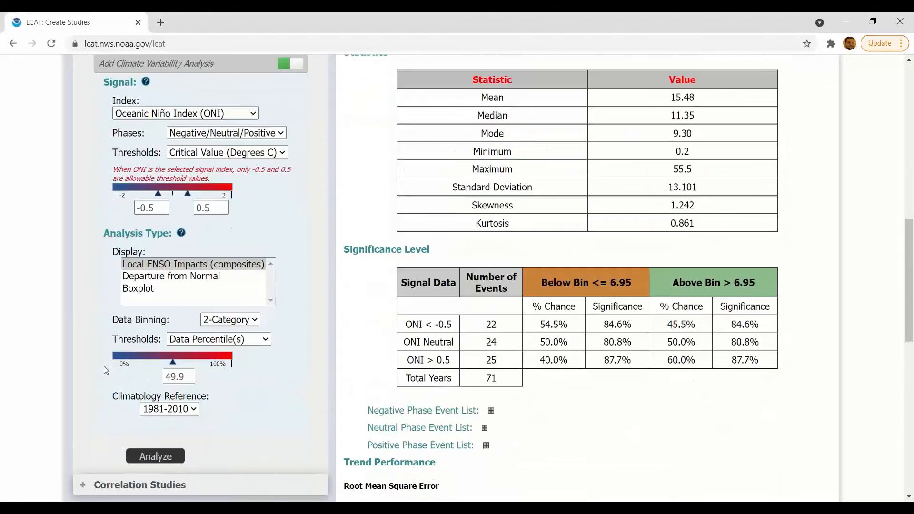
{"action": "scroll", "coordinate": [103, 366], "scroll_direction": "down", "scroll_amount": 2}
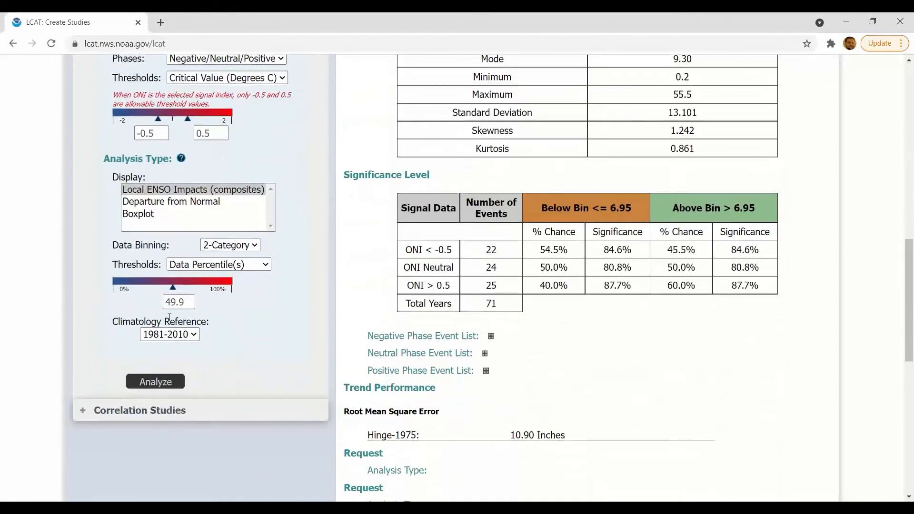
{"action": "left_click", "coordinate": [172, 383]}
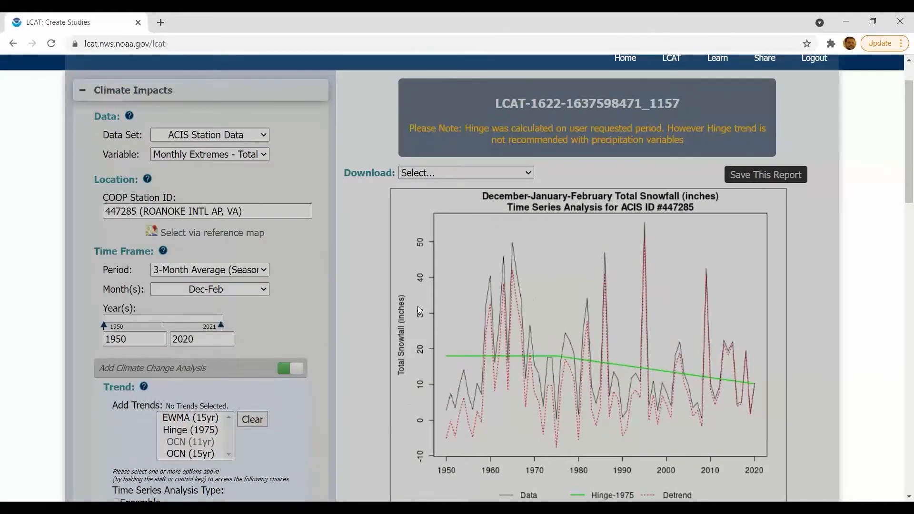
- Go through the untrended Roanoke report's charts to the ONI composite and examine each phase's chances and significance
{"action": "scroll", "coordinate": [418, 307], "scroll_direction": "down", "scroll_amount": 3}
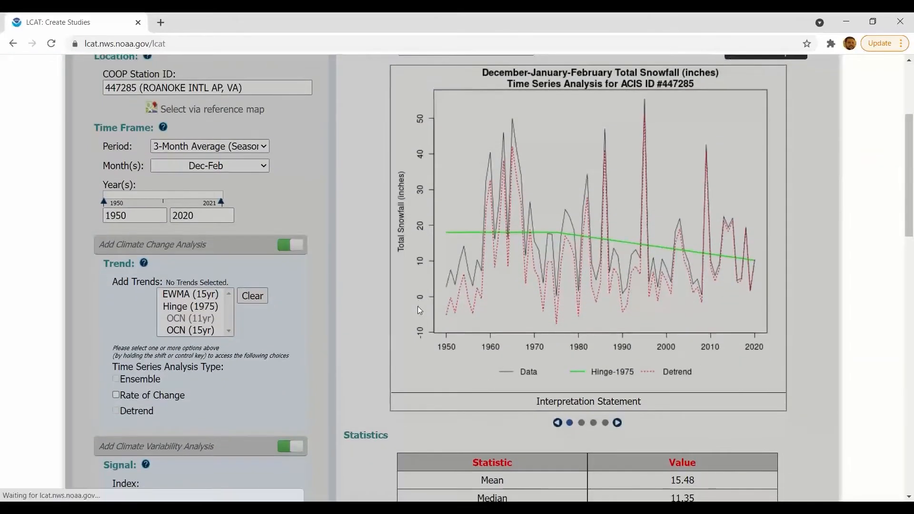
{"action": "left_click", "coordinate": [617, 423]}
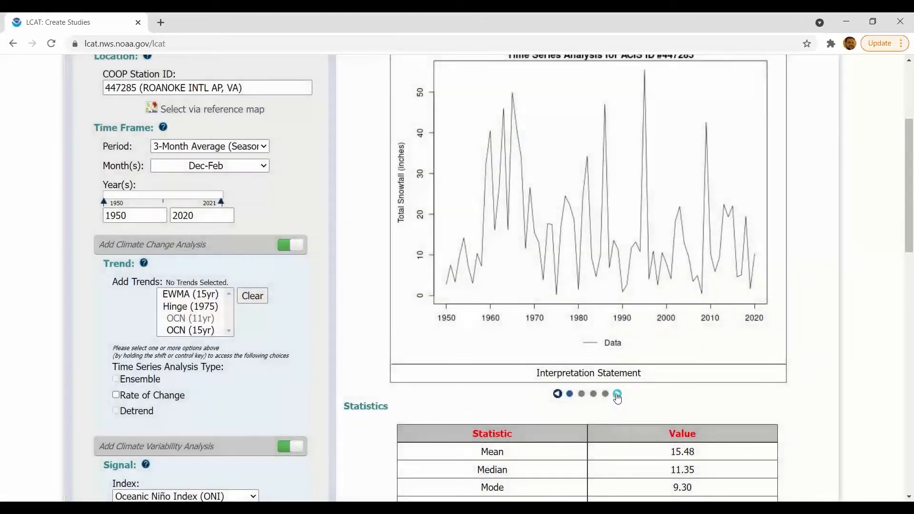
{"action": "left_click", "coordinate": [617, 395]}
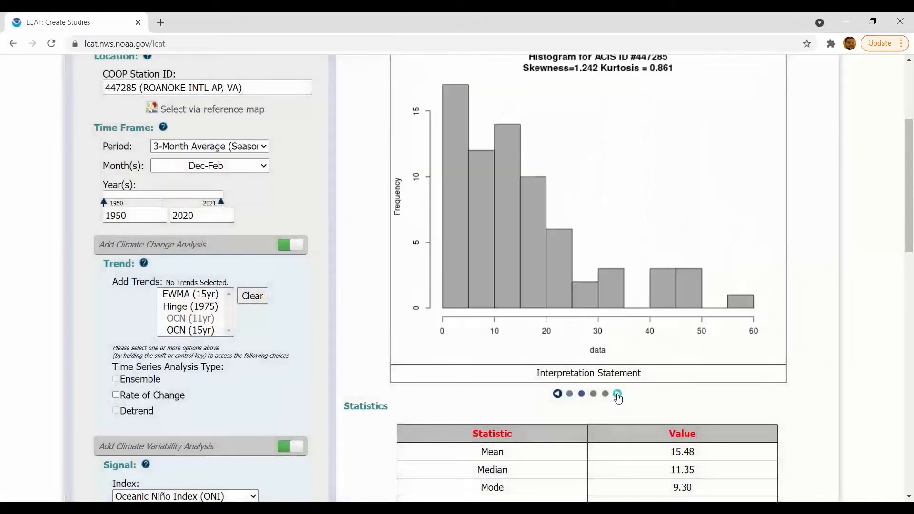
{"action": "left_click", "coordinate": [617, 395]}
{"action": "left_click", "coordinate": [618, 395]}
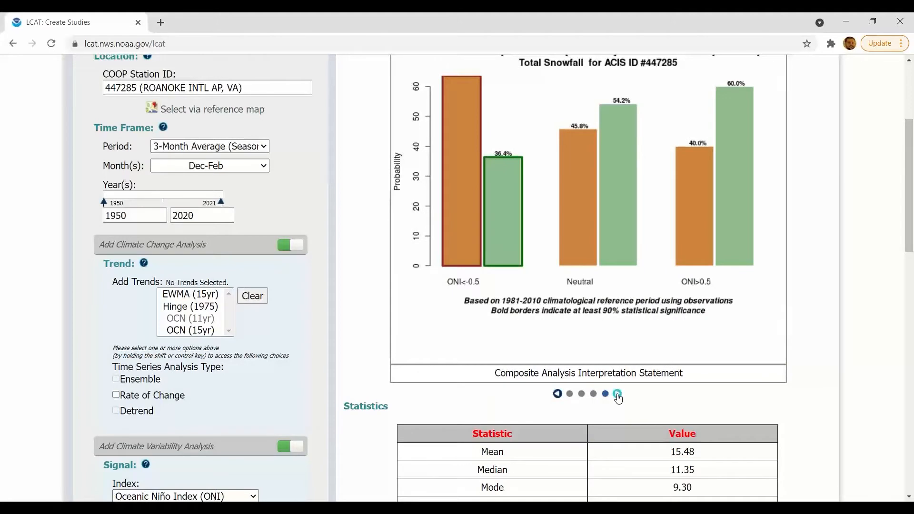
{"action": "scroll", "coordinate": [618, 398], "scroll_direction": "up", "scroll_amount": 2}
{"action": "scroll", "coordinate": [617, 398], "scroll_direction": "down", "scroll_amount": 6}
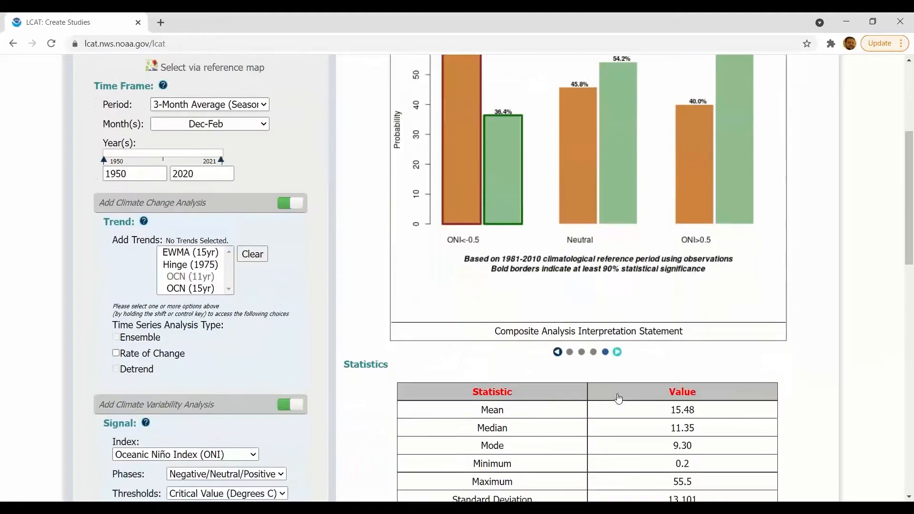
- Check the untrended Roanoke significance levels, then select the OCN (15yr) trend and turn on Detrend
{"action": "scroll", "coordinate": [618, 394], "scroll_direction": "down", "scroll_amount": 1}
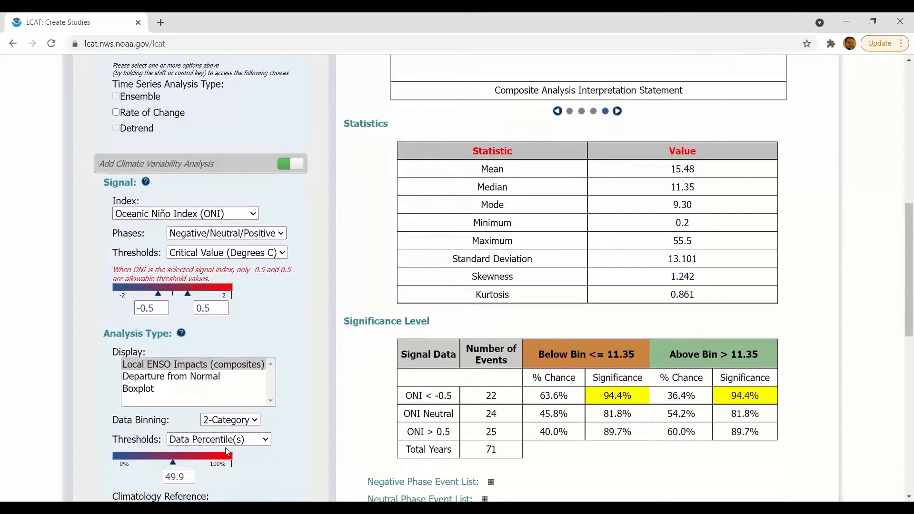
{"action": "scroll", "coordinate": [492, 432], "scroll_direction": "down", "scroll_amount": 1}
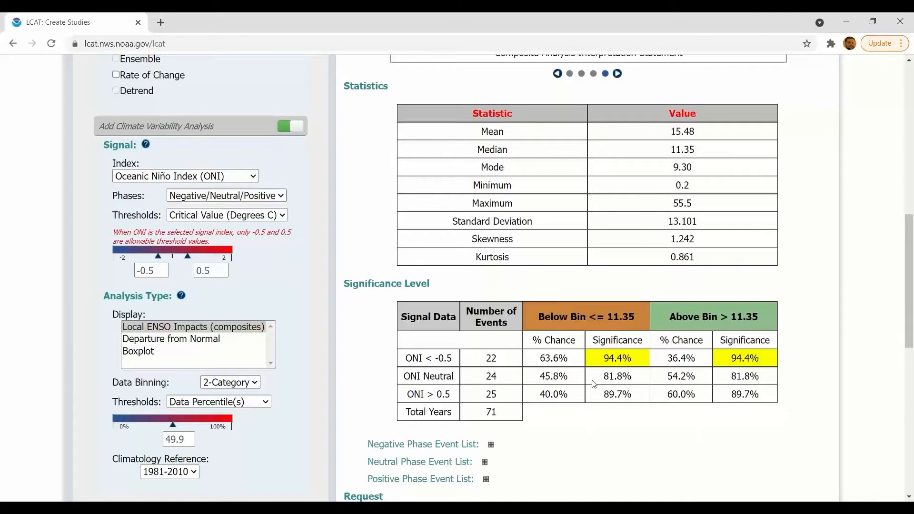
{"action": "scroll", "coordinate": [438, 376], "scroll_direction": "up", "scroll_amount": 4}
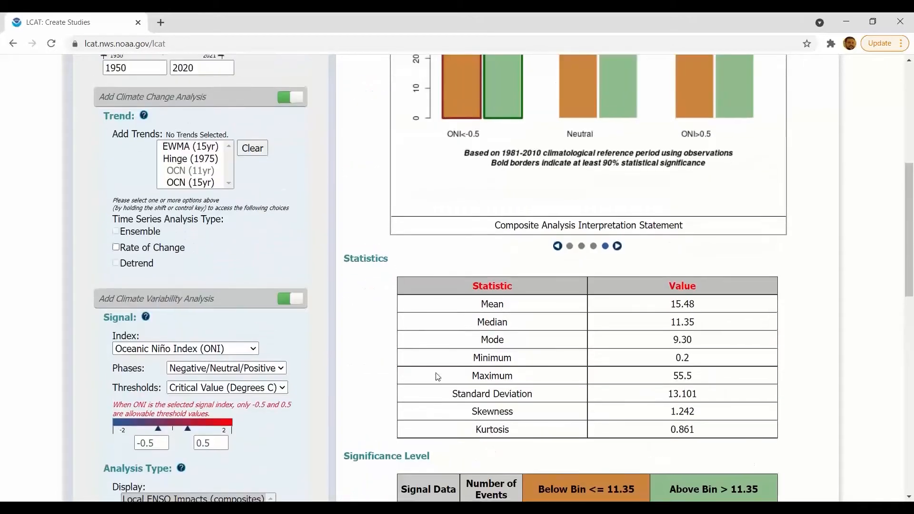
{"action": "scroll", "coordinate": [438, 376], "scroll_direction": "down", "scroll_amount": 1}
{"action": "left_click", "coordinate": [185, 152]}
{"action": "left_click", "coordinate": [115, 231]}
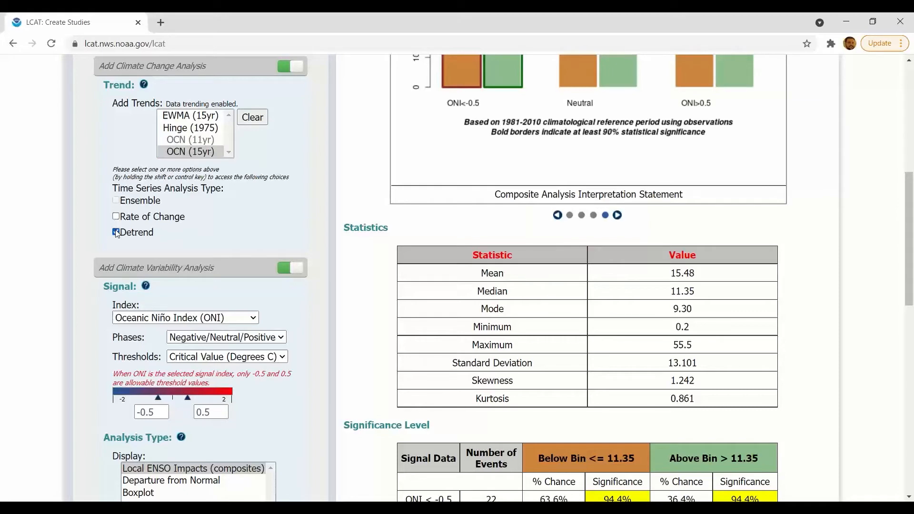
- Review the remaining Roanoke study settings and rerun the Local ENSO Impacts analysis on the OCN-detrended data
{"action": "scroll", "coordinate": [109, 244], "scroll_direction": "up", "scroll_amount": 4}
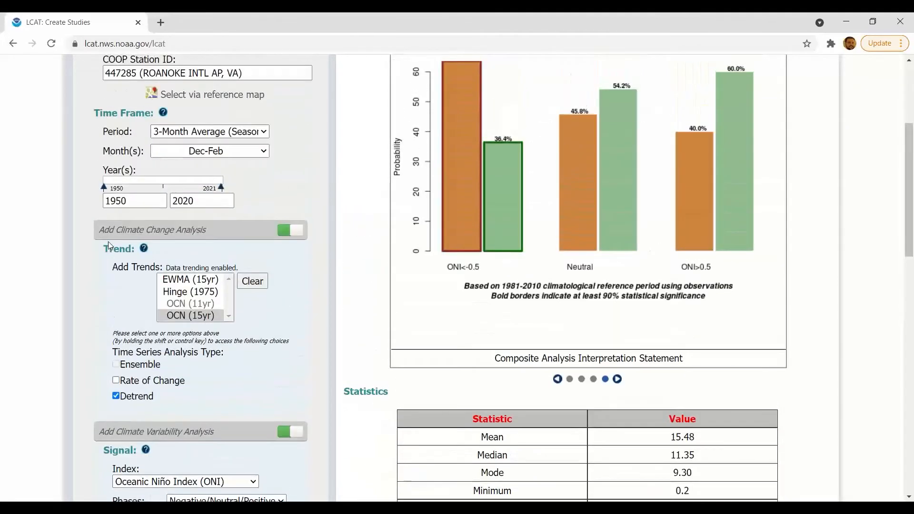
{"action": "scroll", "coordinate": [108, 243], "scroll_direction": "down", "scroll_amount": 1}
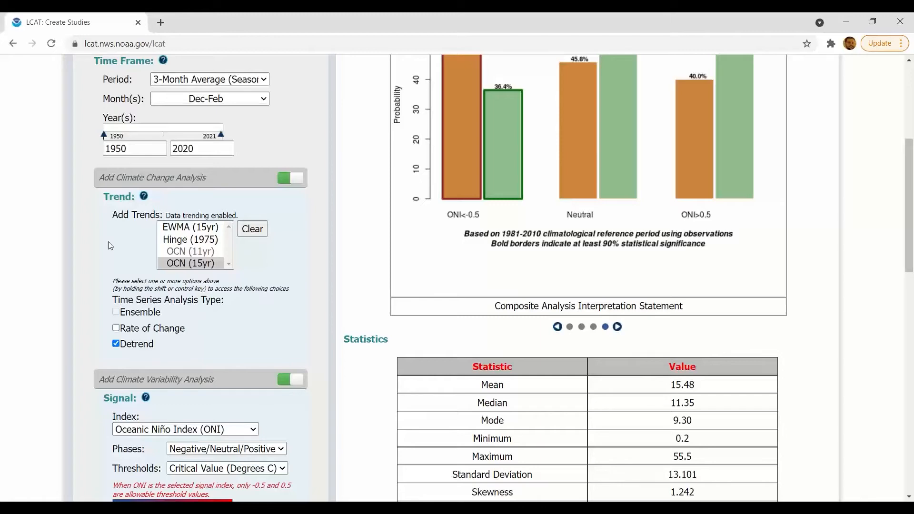
{"action": "scroll", "coordinate": [108, 245], "scroll_direction": "down", "scroll_amount": 3}
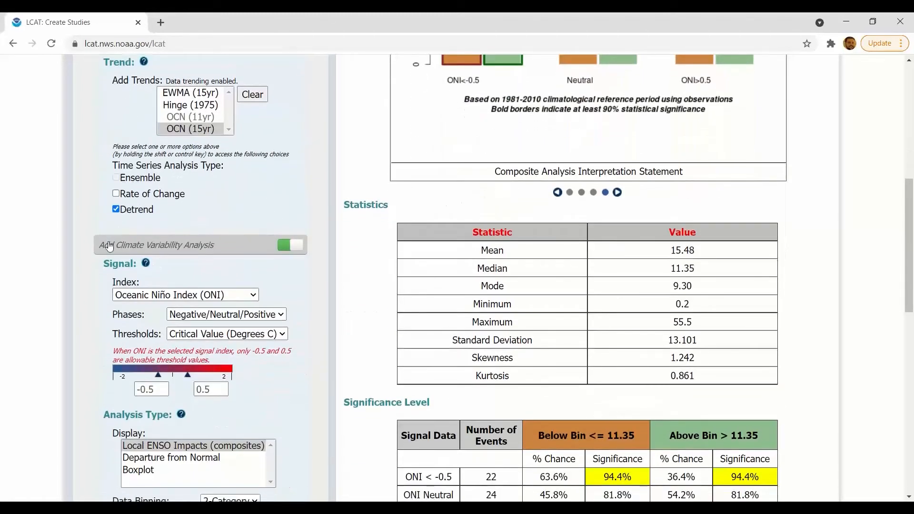
{"action": "scroll", "coordinate": [109, 245], "scroll_direction": "down", "scroll_amount": 3}
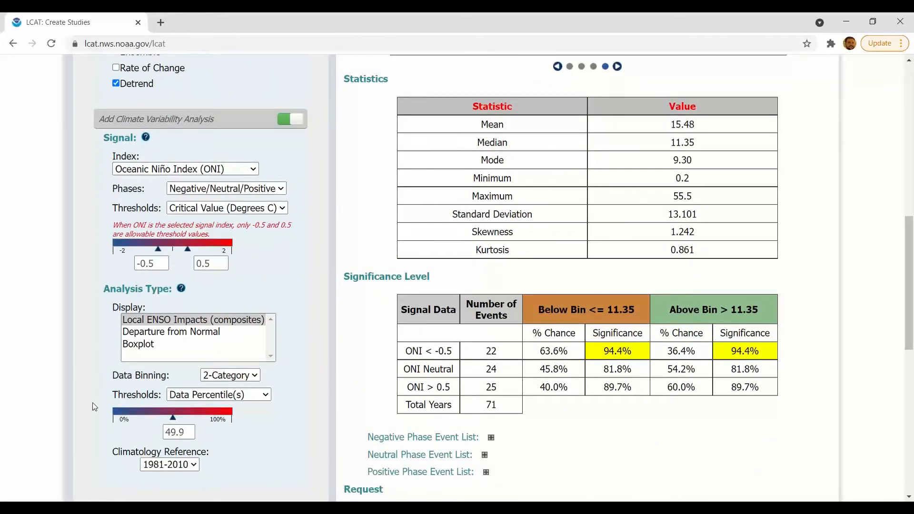
{"action": "scroll", "coordinate": [95, 407], "scroll_direction": "down", "scroll_amount": 1}
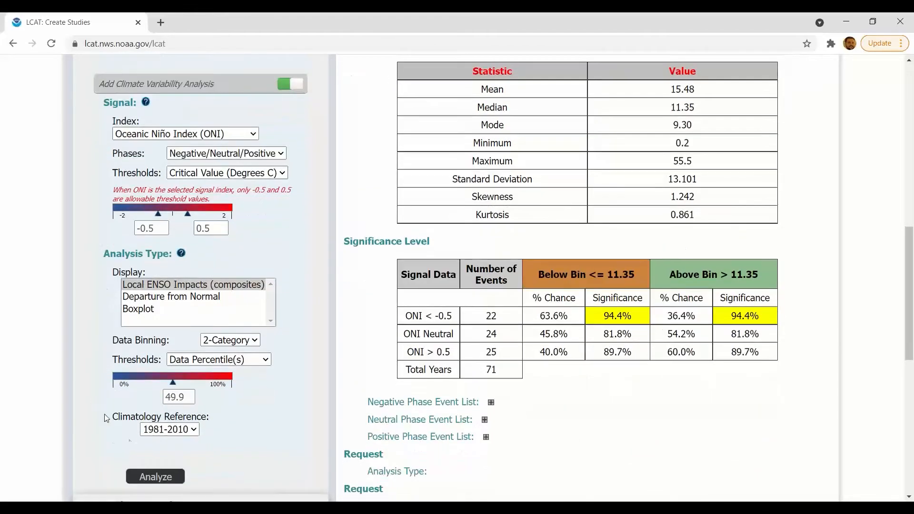
{"action": "left_click", "coordinate": [153, 476]}
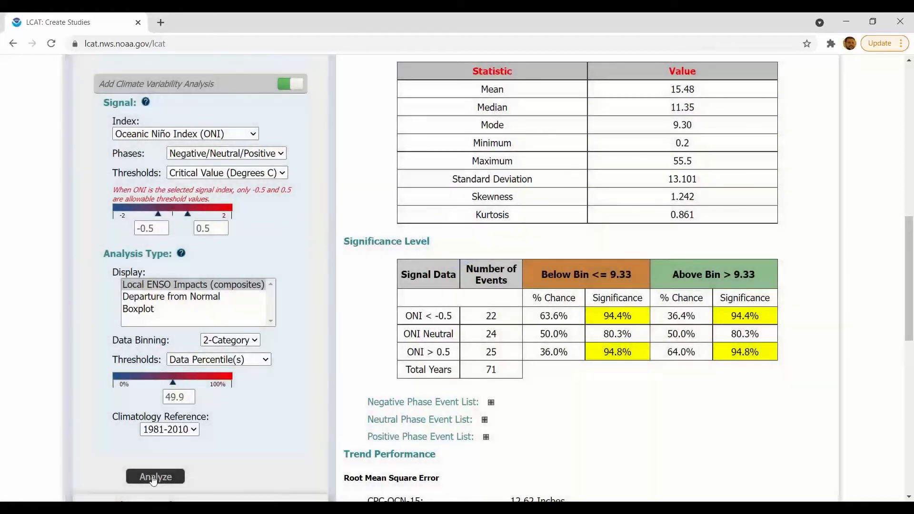
- Examine the OCN-detrended Roanoke time series and significance levels, and go through the charts to the ONI composite
{"action": "scroll", "coordinate": [438, 386], "scroll_direction": "up", "scroll_amount": 7}
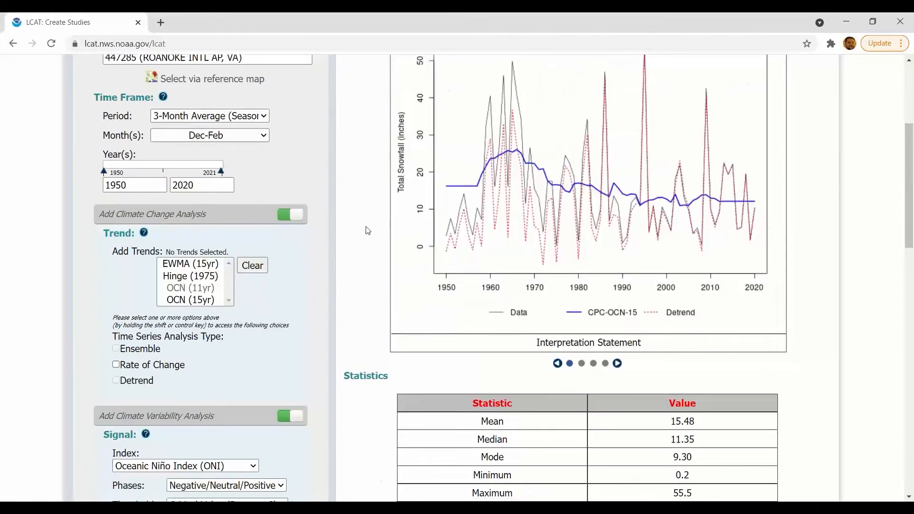
{"action": "scroll", "coordinate": [368, 231], "scroll_direction": "down", "scroll_amount": 1}
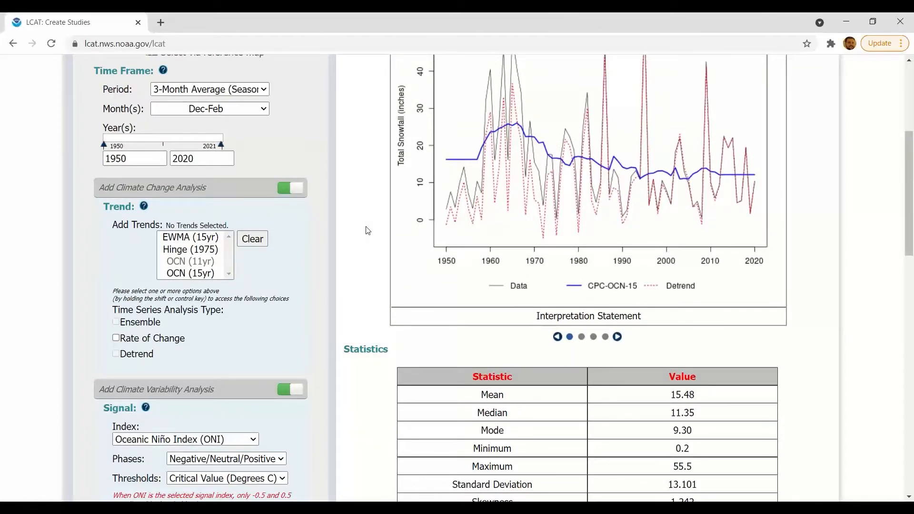
{"action": "scroll", "coordinate": [389, 233], "scroll_direction": "down", "scroll_amount": 6}
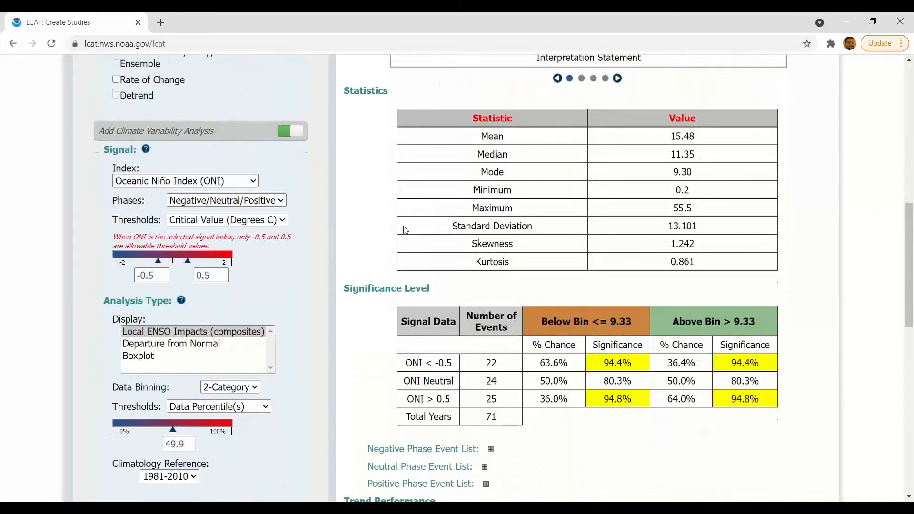
{"action": "scroll", "coordinate": [620, 211], "scroll_direction": "up", "scroll_amount": 2}
{"action": "left_click", "coordinate": [617, 172]}
{"action": "left_click", "coordinate": [616, 172]}
{"action": "left_click", "coordinate": [617, 172]}
{"action": "scroll", "coordinate": [617, 177], "scroll_direction": "up", "scroll_amount": 6}
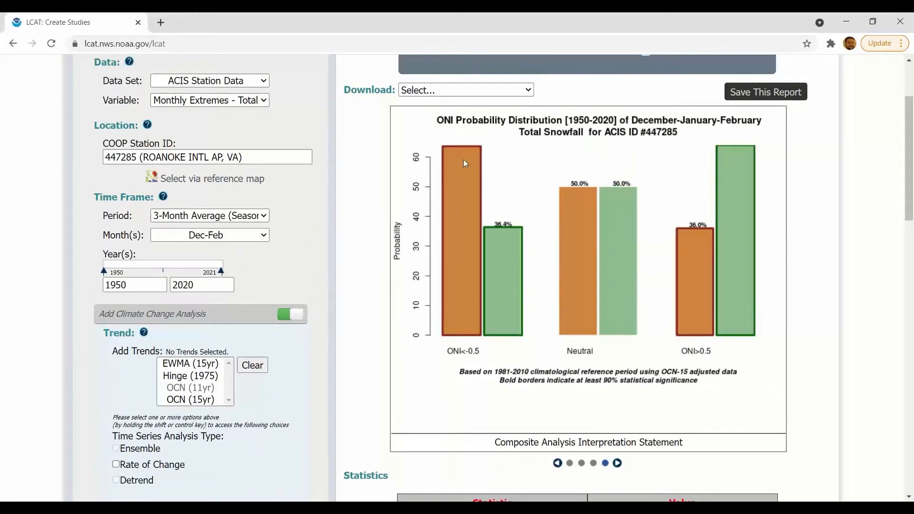
{"action": "scroll", "coordinate": [668, 306], "scroll_direction": "down", "scroll_amount": 5}
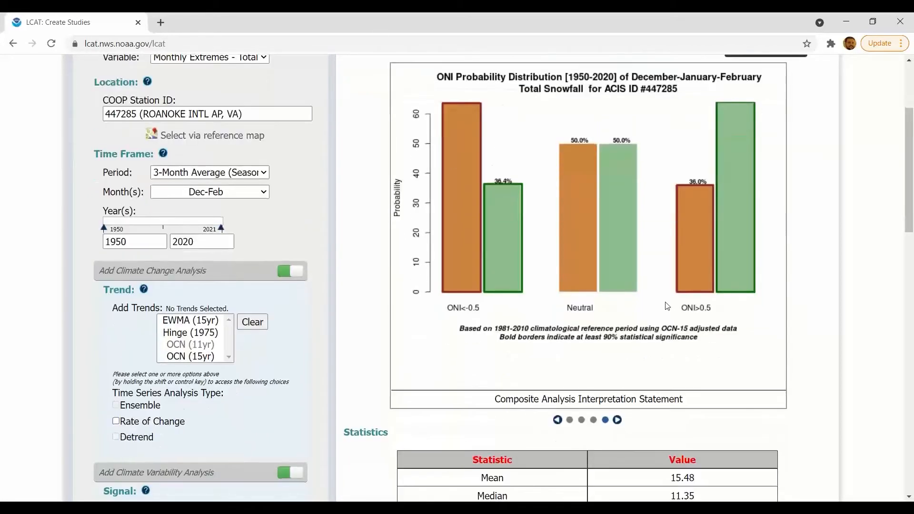
- Rerun the Roanoke analysis with Boxplot as the display type and no trend selected
{"action": "scroll", "coordinate": [280, 339], "scroll_direction": "down", "scroll_amount": 3}
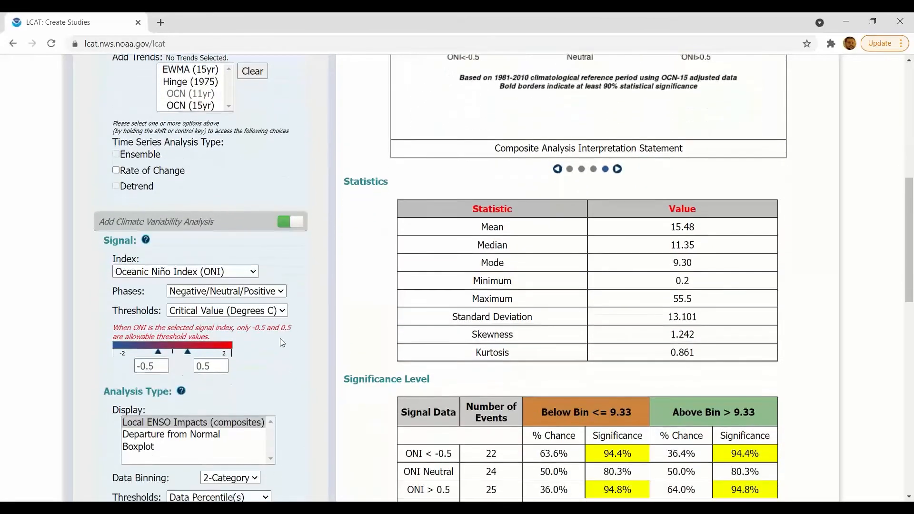
{"action": "left_click", "coordinate": [141, 367]}
{"action": "scroll", "coordinate": [143, 381], "scroll_direction": "down", "scroll_amount": 2}
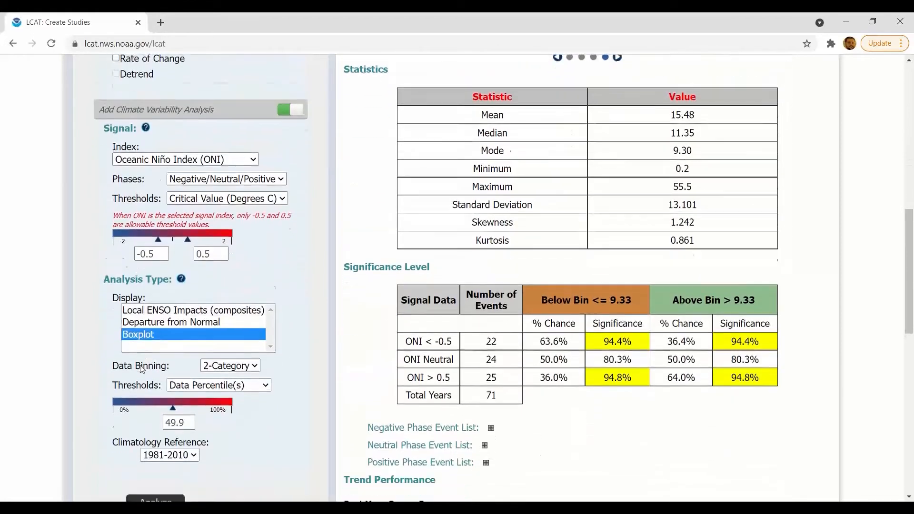
{"action": "left_click", "coordinate": [155, 441]}
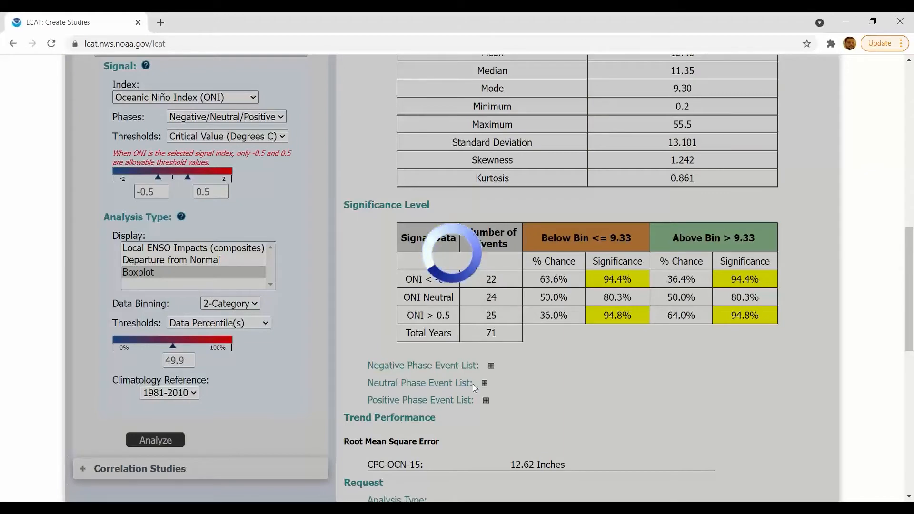
- Go through the untrended Roanoke report's charts to the ONI boxplot and compare the snowfall distributions by phase
{"action": "scroll", "coordinate": [473, 384], "scroll_direction": "up", "scroll_amount": 3}
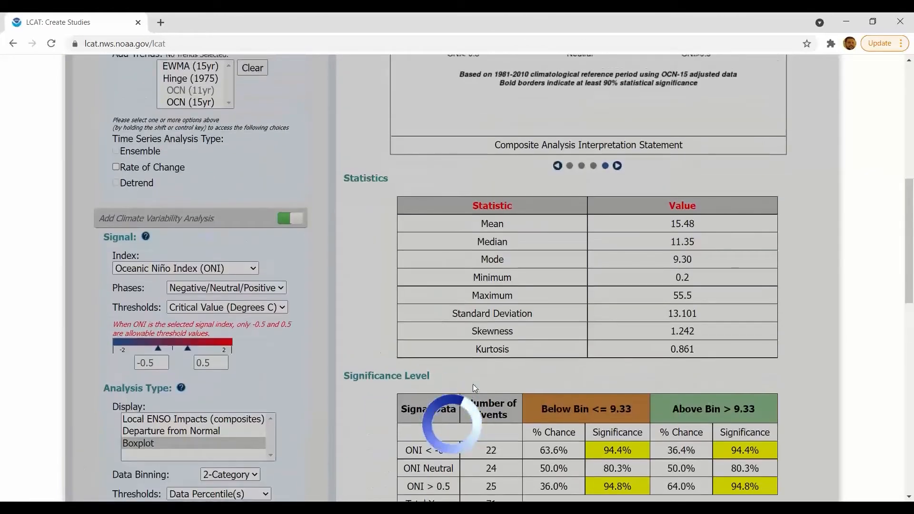
{"action": "scroll", "coordinate": [472, 384], "scroll_direction": "up", "scroll_amount": 3}
{"action": "scroll", "coordinate": [473, 387], "scroll_direction": "up", "scroll_amount": 2}
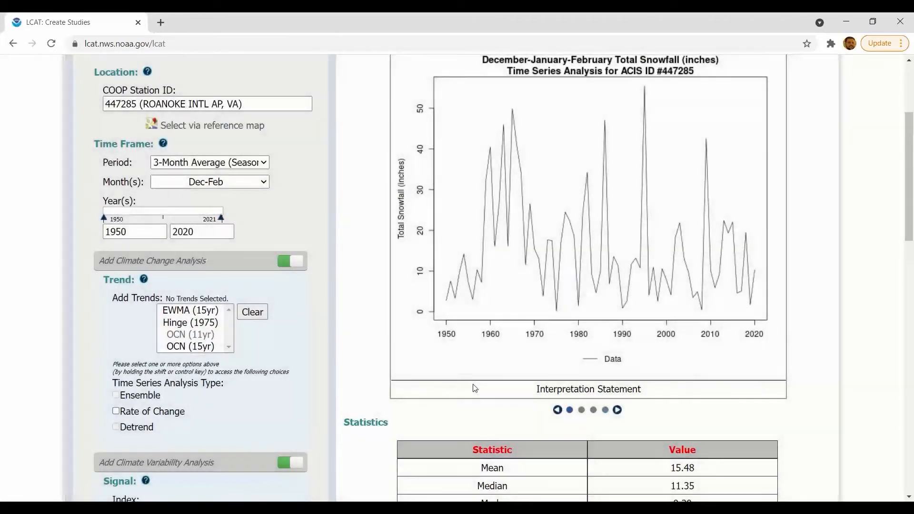
{"action": "left_click", "coordinate": [617, 411]}
{"action": "left_click", "coordinate": [618, 410]}
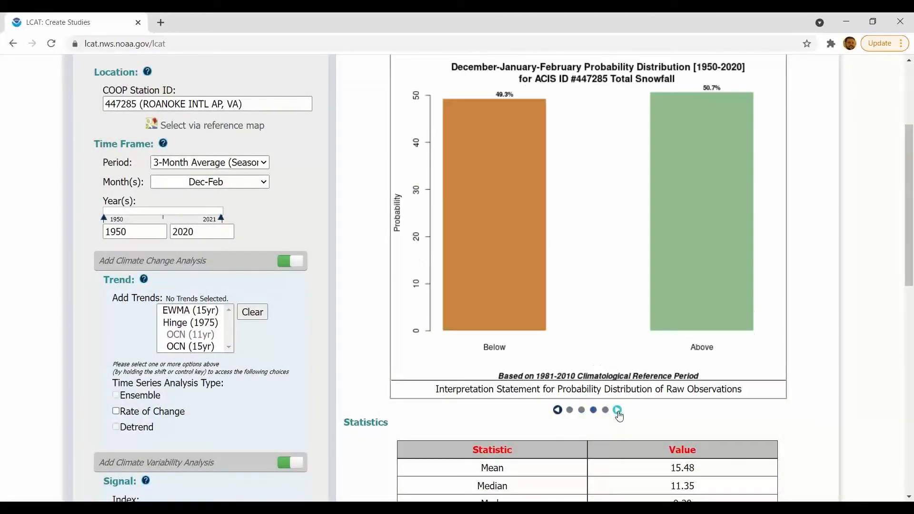
{"action": "left_click", "coordinate": [618, 410]}
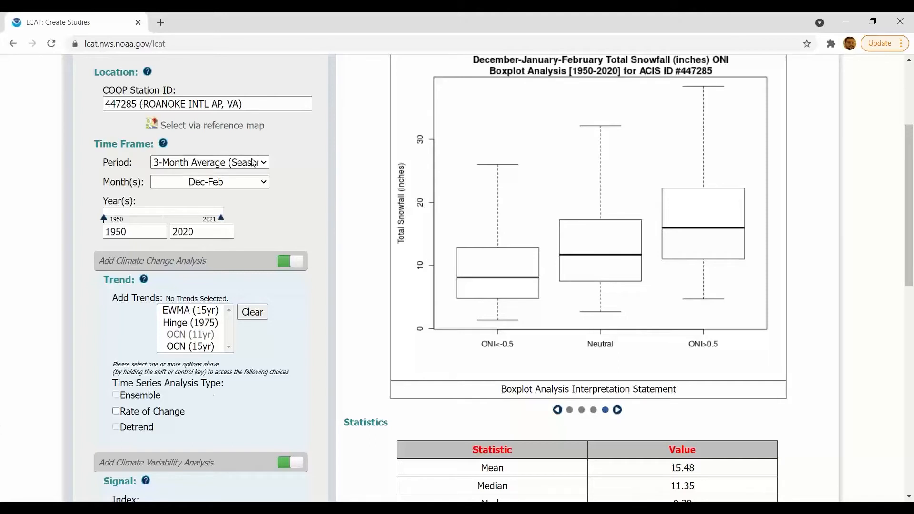
- Change the study's station to 290234 (ALBUQUERQUE INTL AP, NM)
{"action": "left_click", "coordinate": [226, 106]}
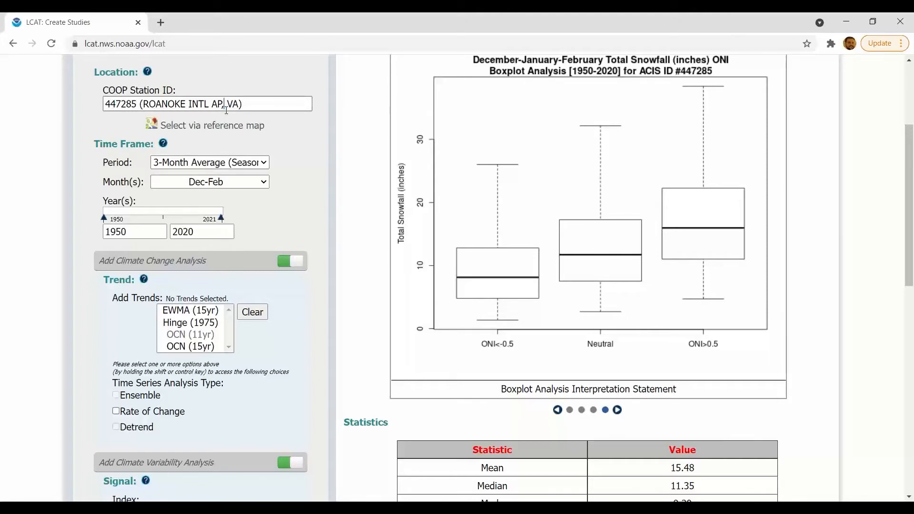
{"action": "key", "text": "ctrl+a"}
{"action": "type", "text": "Alb"}
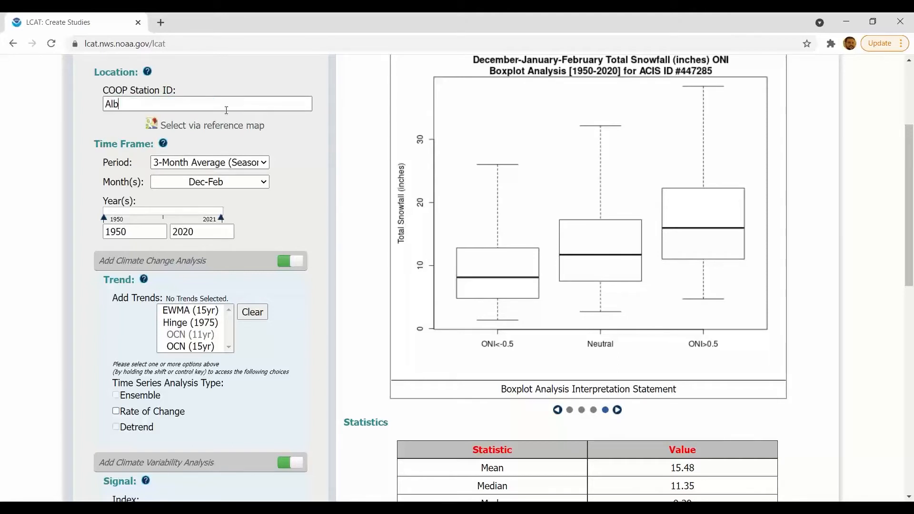
{"action": "type", "text": "u"}
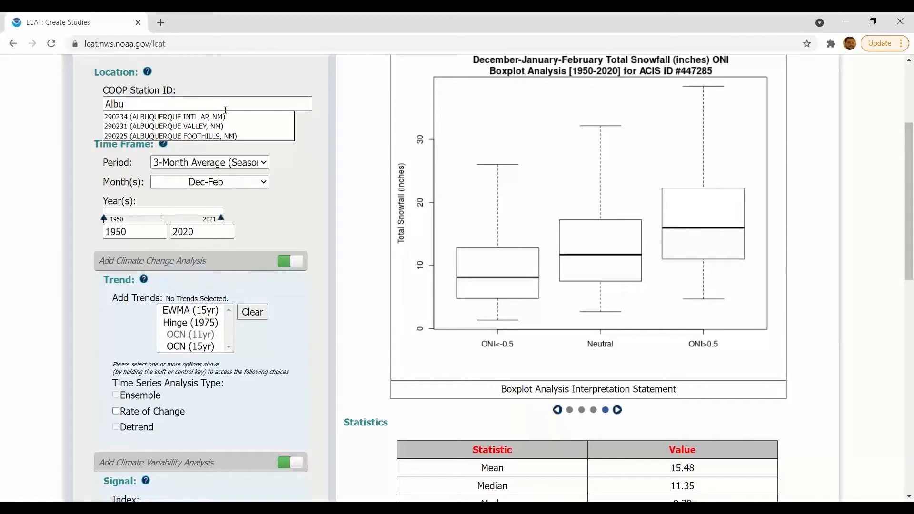
{"action": "left_click", "coordinate": [184, 118]}
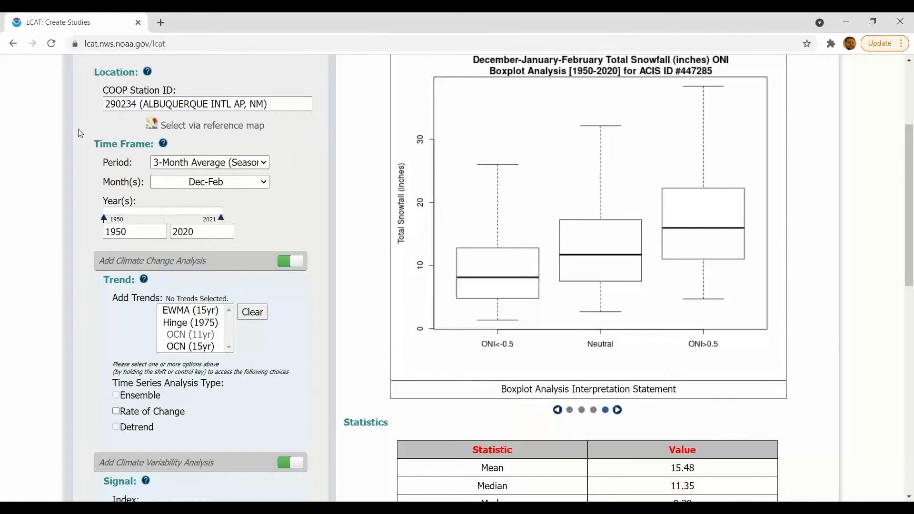
- Run the untrended Albuquerque Local ENSO Impacts analysis with 2-Category binning and a data percentile threshold of 50
{"action": "scroll", "coordinate": [78, 129], "scroll_direction": "down", "scroll_amount": 2}
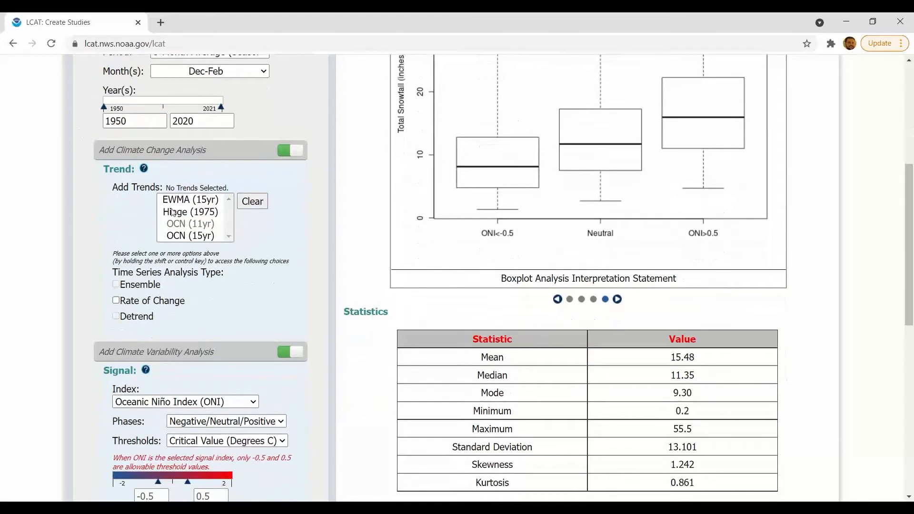
{"action": "scroll", "coordinate": [97, 246], "scroll_direction": "down", "scroll_amount": 4}
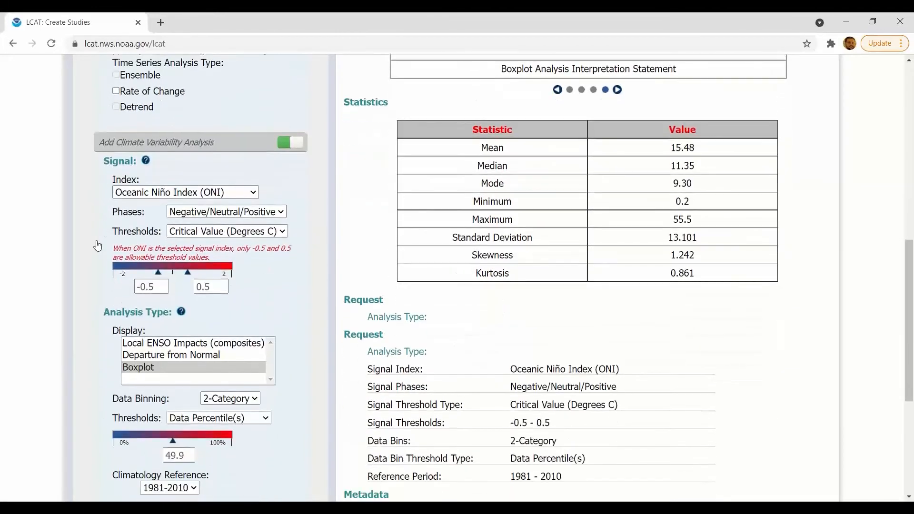
{"action": "scroll", "coordinate": [98, 245], "scroll_direction": "down", "scroll_amount": 1}
{"action": "left_click", "coordinate": [162, 316]}
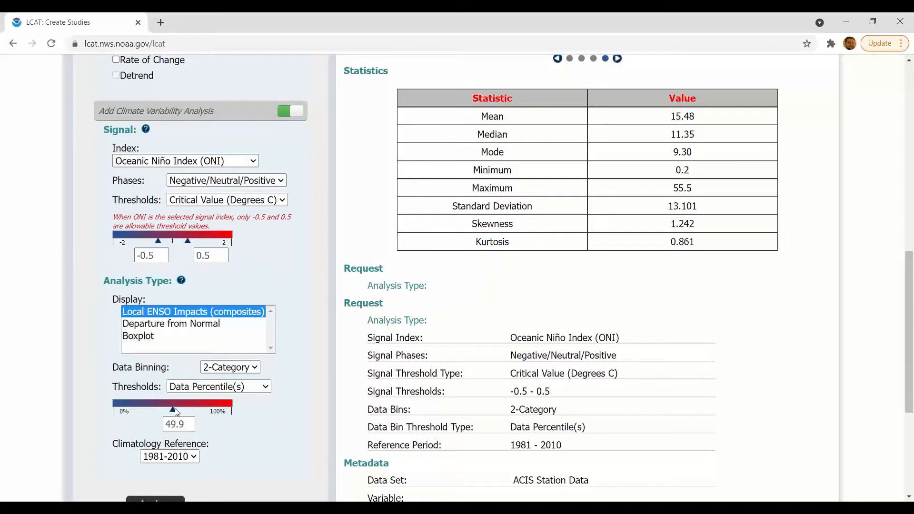
{"action": "left_click", "coordinate": [230, 367]}
{"action": "left_click", "coordinate": [219, 402]}
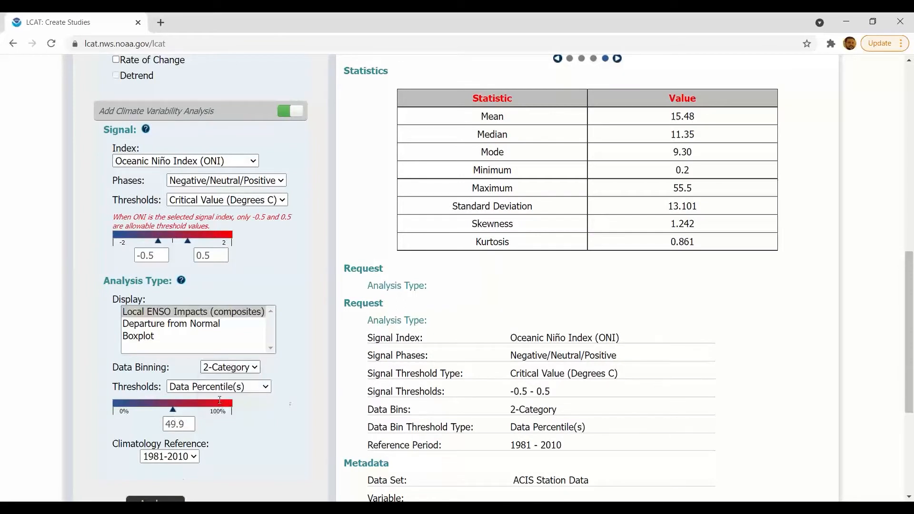
{"action": "left_click", "coordinate": [215, 368]}
{"action": "left_click", "coordinate": [222, 388]}
{"action": "left_click", "coordinate": [218, 388]}
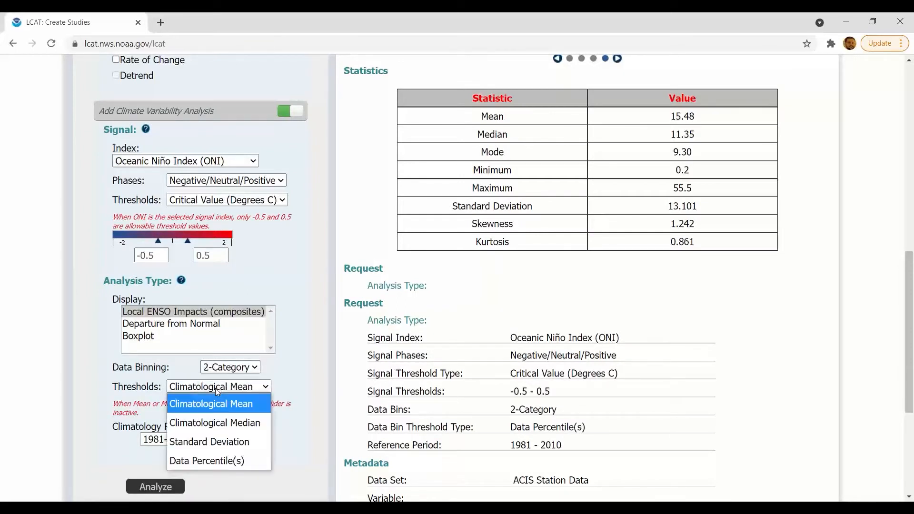
{"action": "left_click", "coordinate": [214, 462]}
{"action": "scroll", "coordinate": [78, 409], "scroll_direction": "down", "scroll_amount": 1}
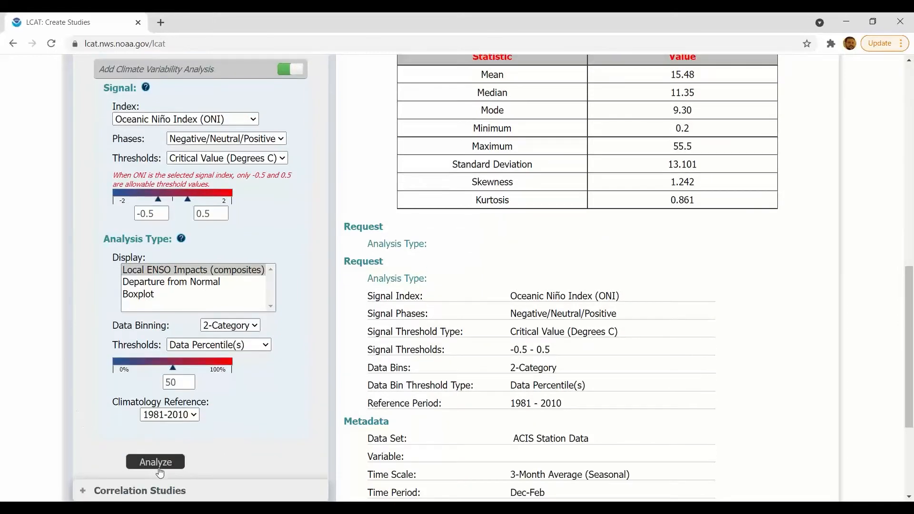
{"action": "left_click", "coordinate": [157, 464]}
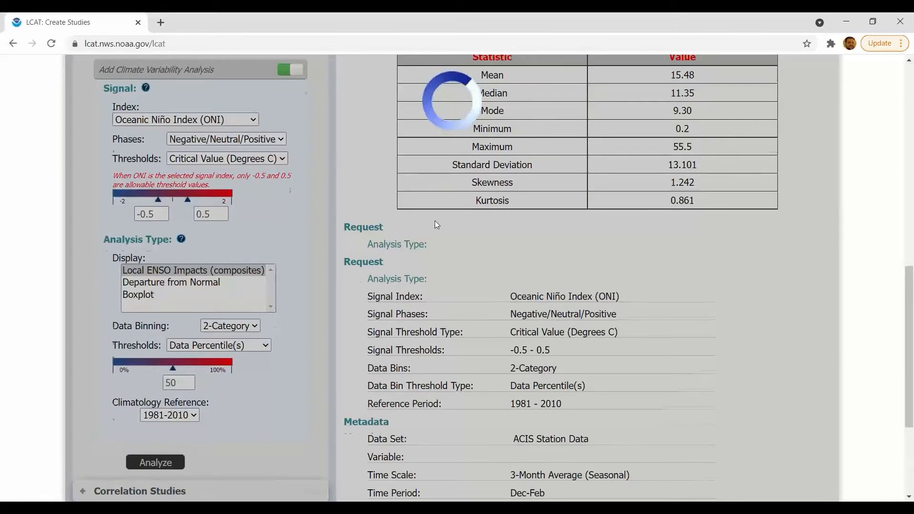
- Go through the Albuquerque report's charts to the ONI probability distribution and examine the significance levels by ENSO phase
{"action": "scroll", "coordinate": [435, 221], "scroll_direction": "up", "scroll_amount": 9}
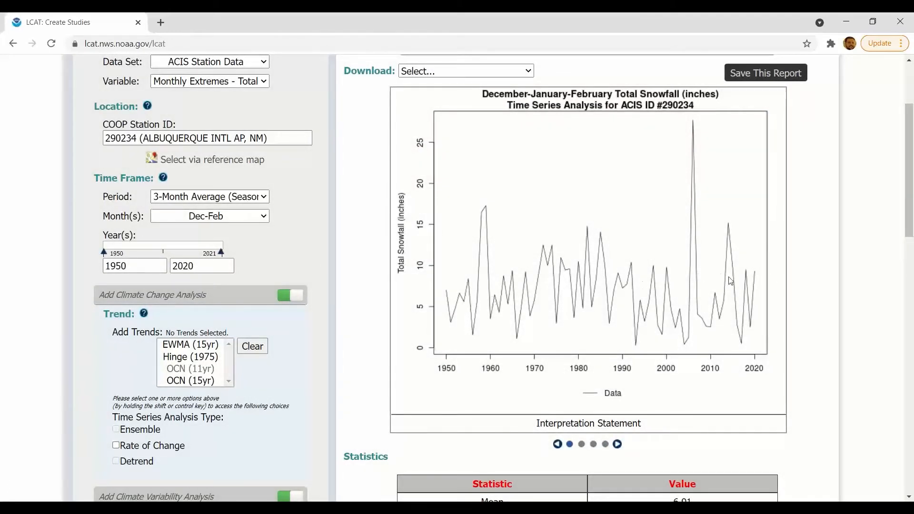
{"action": "left_click", "coordinate": [617, 445]}
{"action": "left_click", "coordinate": [616, 444]}
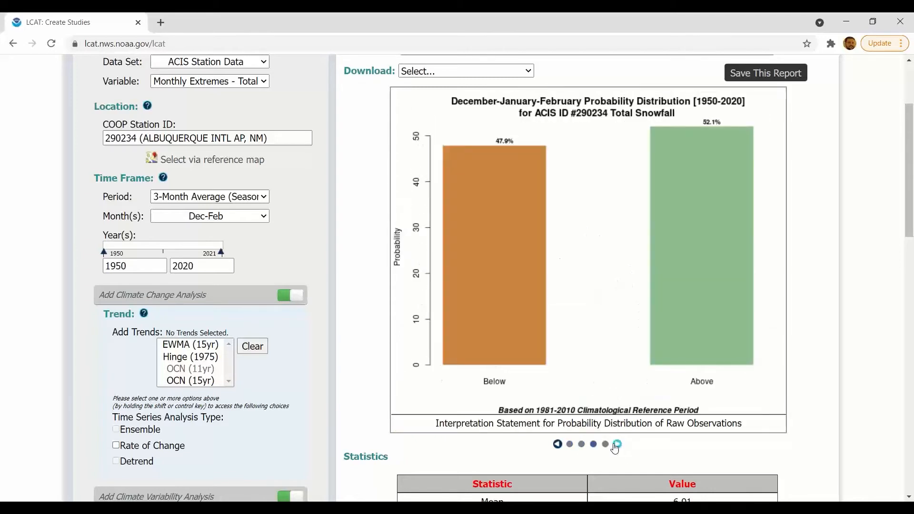
{"action": "left_click", "coordinate": [616, 445]}
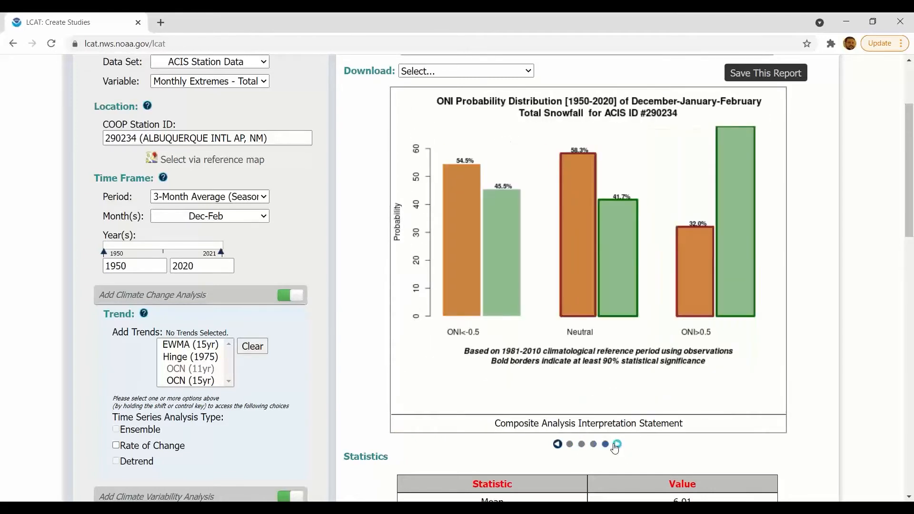
{"action": "scroll", "coordinate": [615, 448], "scroll_direction": "down", "scroll_amount": 2}
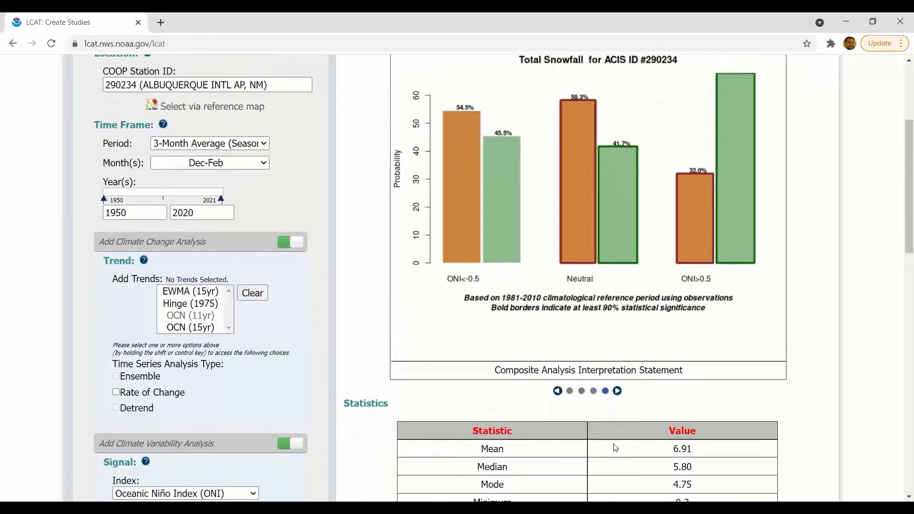
{"action": "scroll", "coordinate": [616, 448], "scroll_direction": "down", "scroll_amount": 6}
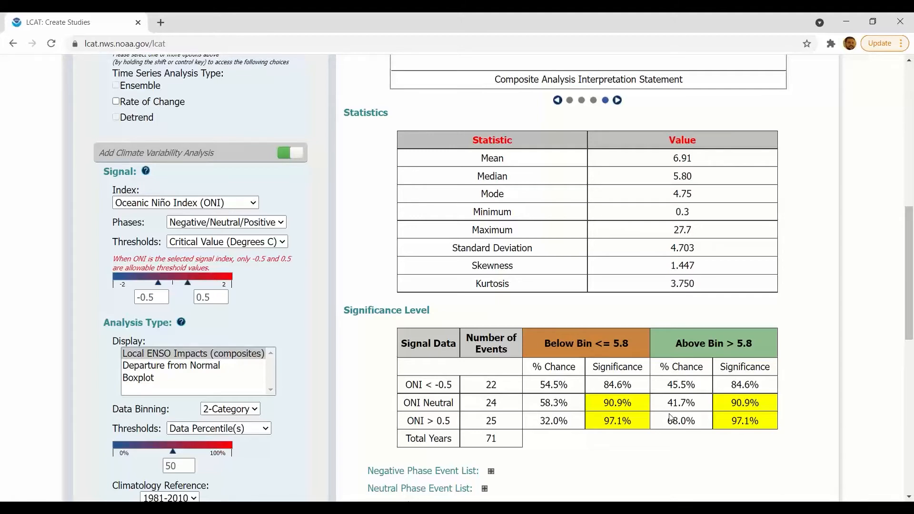
- Rerun the untrended Albuquerque analysis with Boxplot as the display type
{"action": "left_click", "coordinate": [146, 378]}
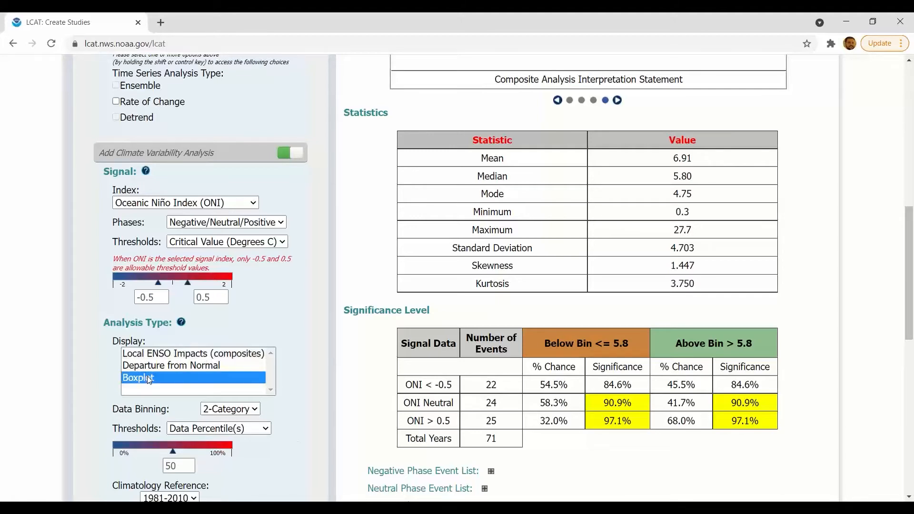
{"action": "scroll", "coordinate": [147, 379], "scroll_direction": "down", "scroll_amount": 3}
{"action": "left_click", "coordinate": [149, 432]}
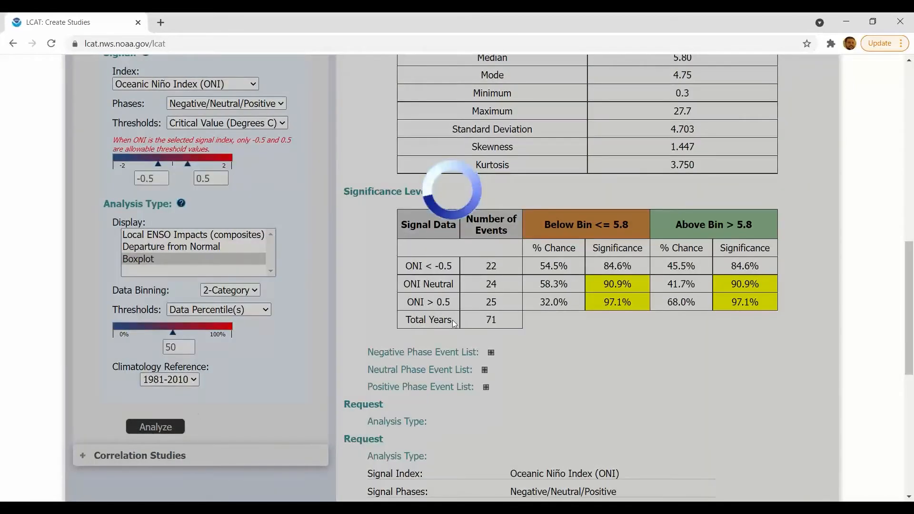
- Go through the Albuquerque report's charts to the ONI boxplot and compare the snowfall distributions across the three phases
{"action": "scroll", "coordinate": [400, 272], "scroll_direction": "up", "scroll_amount": 4}
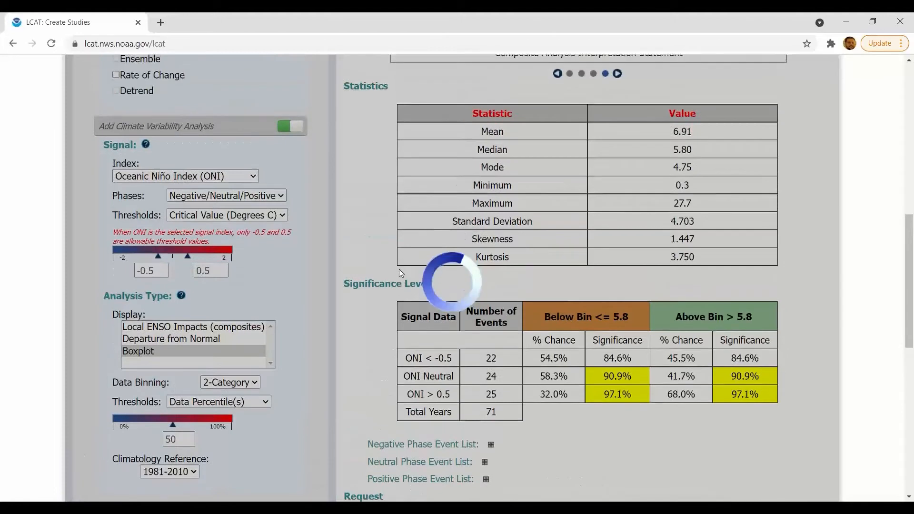
{"action": "scroll", "coordinate": [399, 269], "scroll_direction": "up", "scroll_amount": 5}
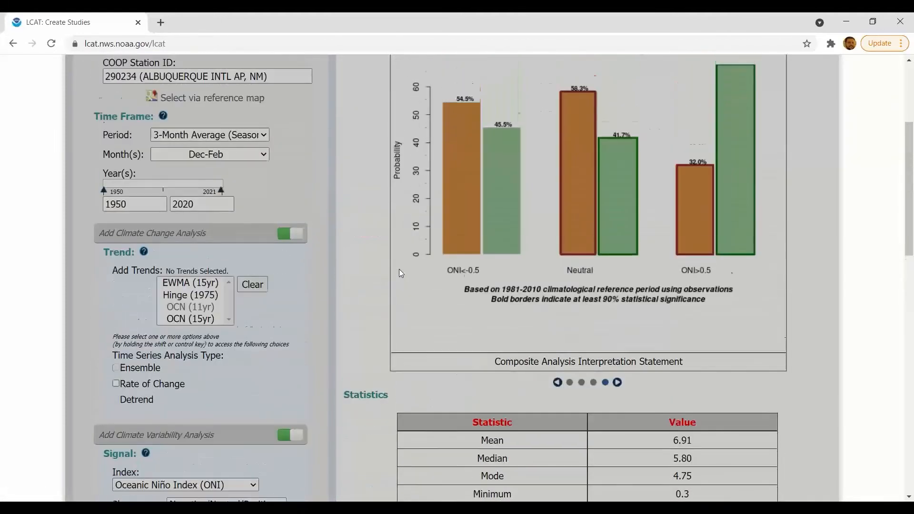
{"action": "left_click", "coordinate": [618, 393]}
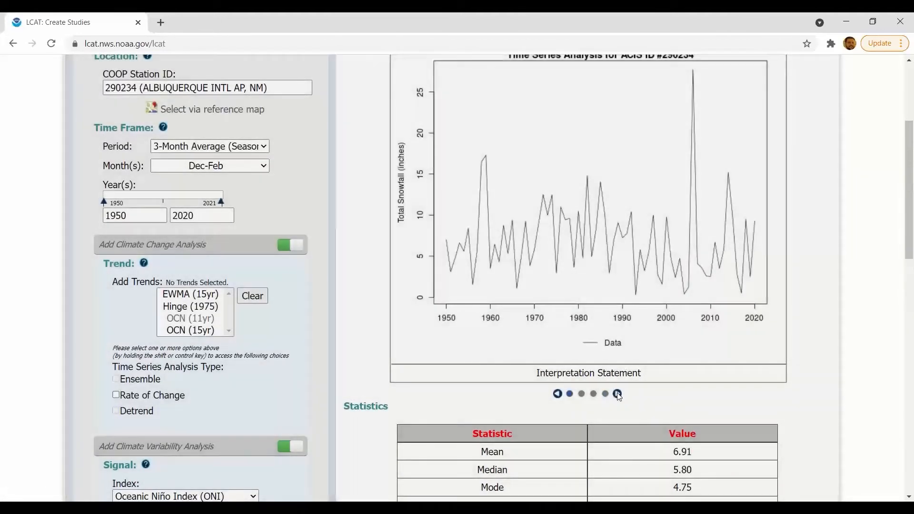
{"action": "left_click", "coordinate": [618, 394]}
{"action": "left_click", "coordinate": [617, 394]}
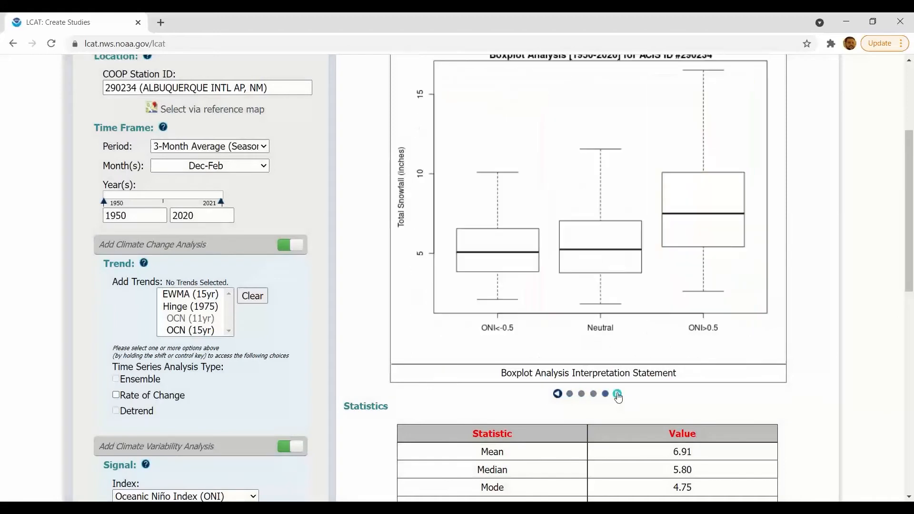
{"action": "scroll", "coordinate": [617, 396], "scroll_direction": "up", "scroll_amount": 1}
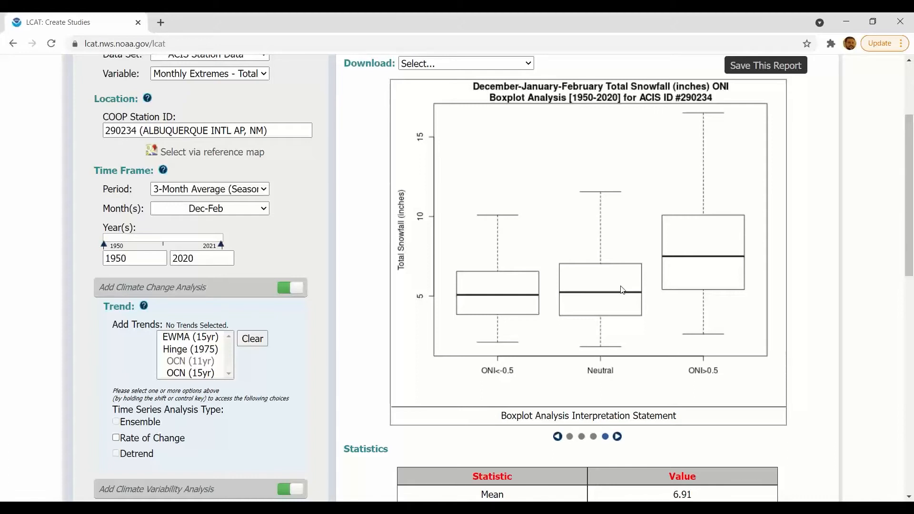
{"action": "scroll", "coordinate": [621, 289], "scroll_direction": "down", "scroll_amount": 1}
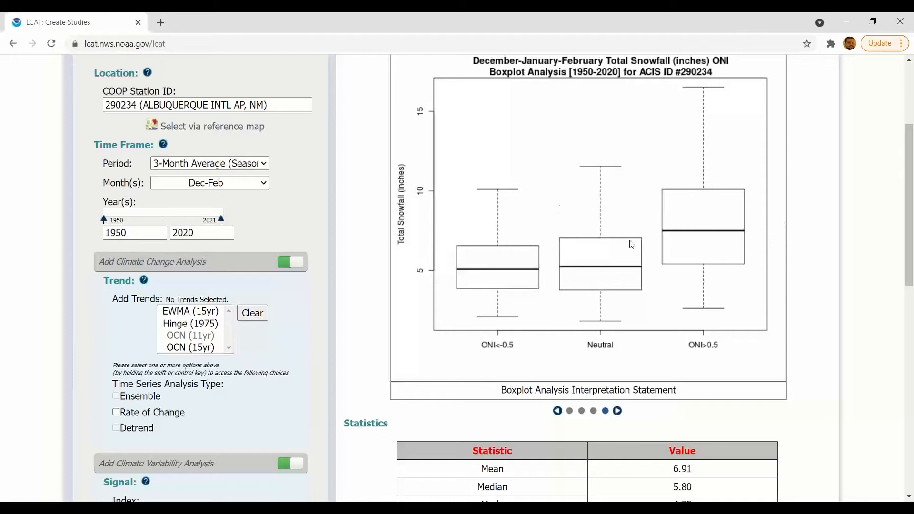
{"action": "scroll", "coordinate": [801, 255], "scroll_direction": "down", "scroll_amount": 1}
{"action": "scroll", "coordinate": [793, 250], "scroll_direction": "down", "scroll_amount": 1}
- Check which data sets are available for the study, leaving ACIS Station Data selected
{"action": "scroll", "coordinate": [794, 251], "scroll_direction": "up", "scroll_amount": 3}
{"action": "scroll", "coordinate": [794, 251], "scroll_direction": "up", "scroll_amount": 3}
{"action": "scroll", "coordinate": [793, 251], "scroll_direction": "down", "scroll_amount": 1}
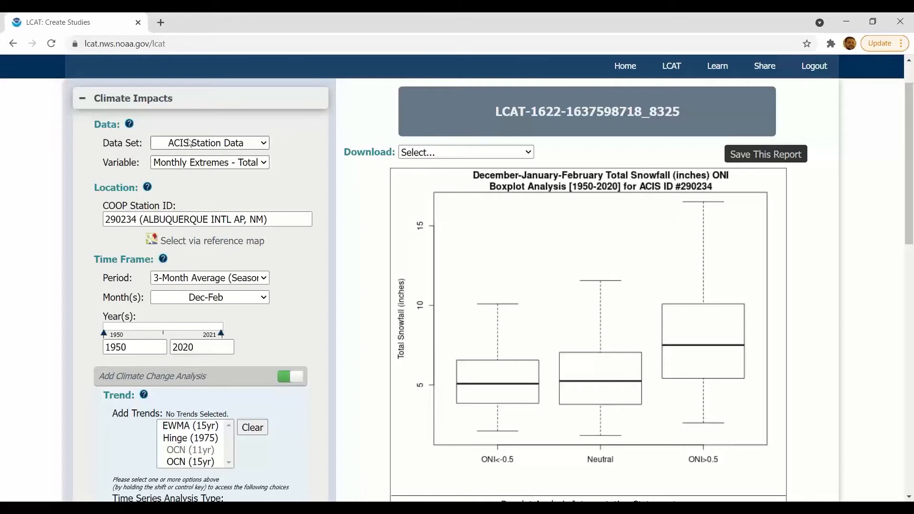
{"action": "left_click", "coordinate": [190, 142]}
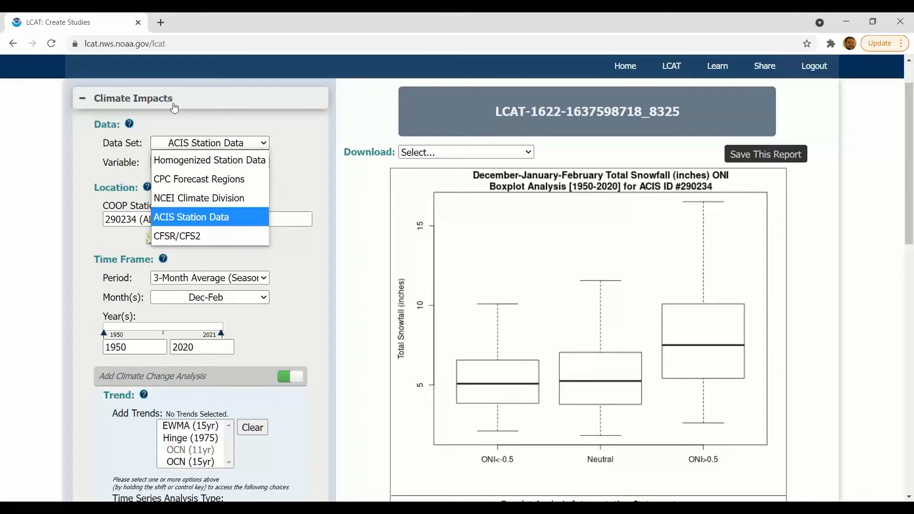
{"action": "left_click", "coordinate": [50, 160]}
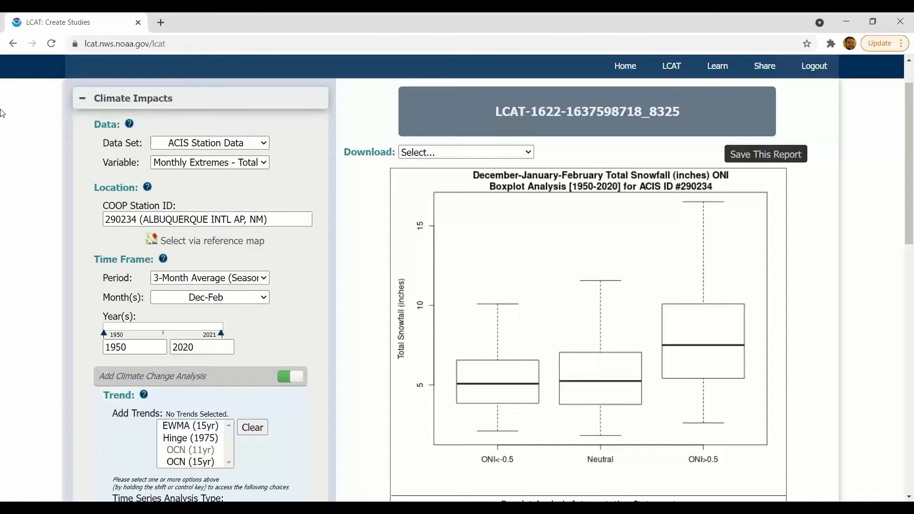
- Set the analysis display to Local ENSO Impacts (composites) with 3-Category data binning and Climatological Terciles thresholds
{"action": "scroll", "coordinate": [32, 208], "scroll_direction": "down", "scroll_amount": 5}
{"action": "scroll", "coordinate": [31, 208], "scroll_direction": "down", "scroll_amount": 5}
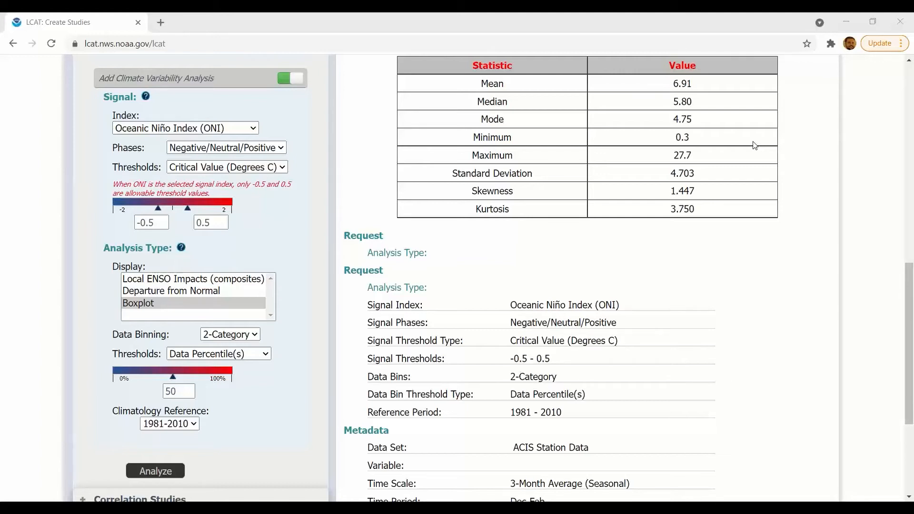
{"action": "left_click", "coordinate": [672, 19]}
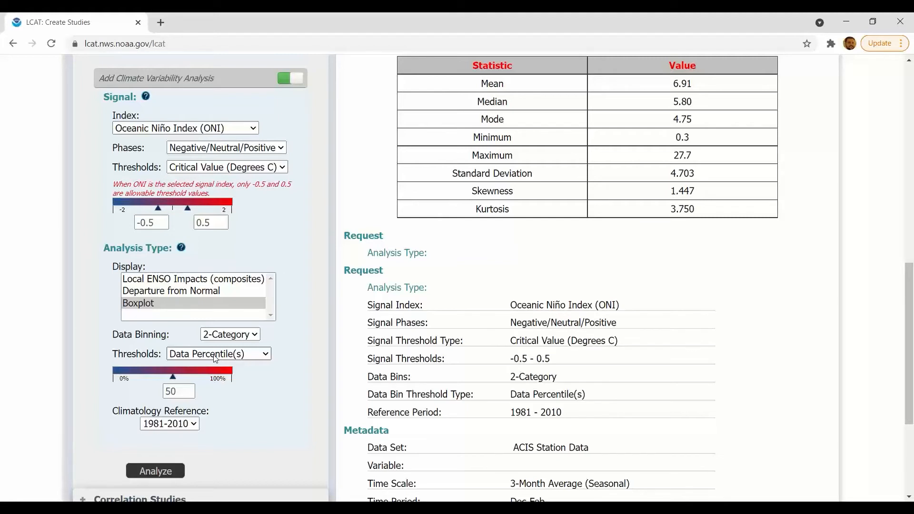
{"action": "left_click", "coordinate": [229, 335]}
{"action": "left_click", "coordinate": [231, 369]}
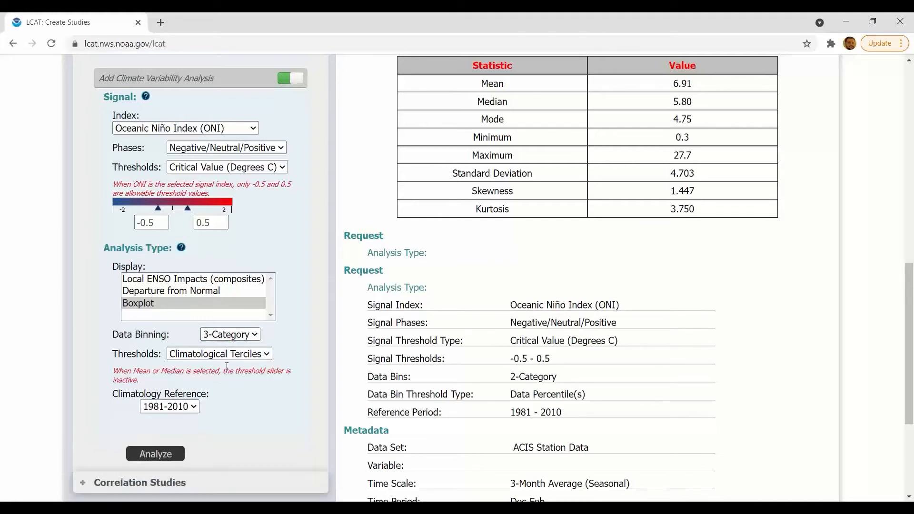
{"action": "left_click", "coordinate": [210, 356]}
{"action": "left_click", "coordinate": [210, 356]}
{"action": "scroll", "coordinate": [189, 413], "scroll_direction": "up", "scroll_amount": 8}
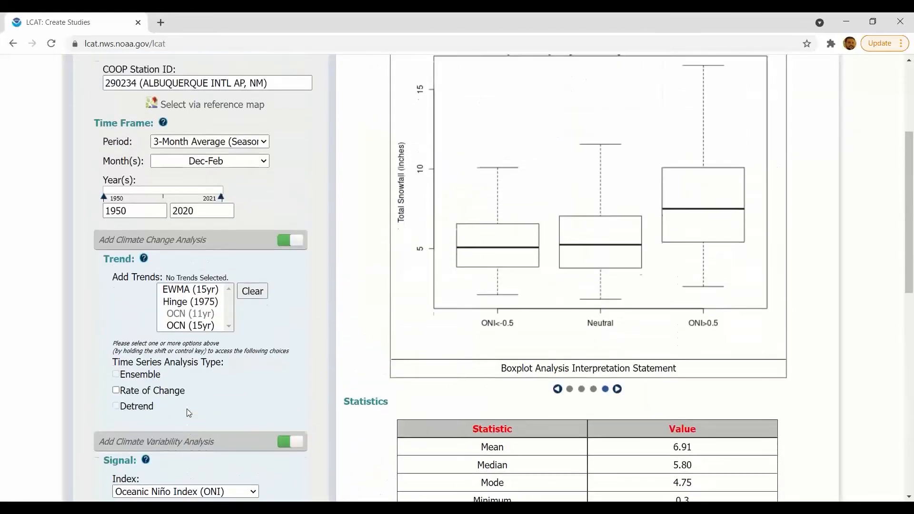
{"action": "scroll", "coordinate": [189, 413], "scroll_direction": "down", "scroll_amount": 5}
{"action": "left_click", "coordinate": [176, 414]}
- Change the study's station to 447285 (ROANOKE INTL AP, VA)
{"action": "scroll", "coordinate": [177, 414], "scroll_direction": "up", "scroll_amount": 9}
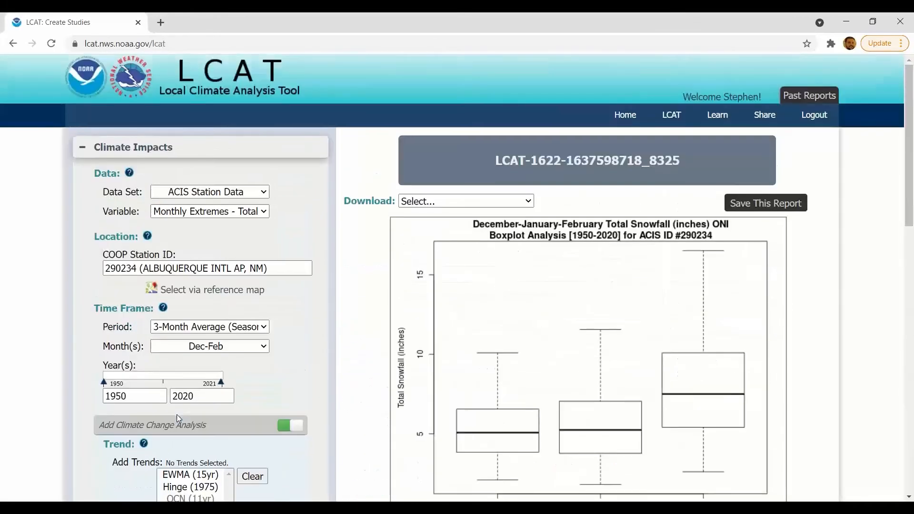
{"action": "scroll", "coordinate": [176, 414], "scroll_direction": "down", "scroll_amount": 1}
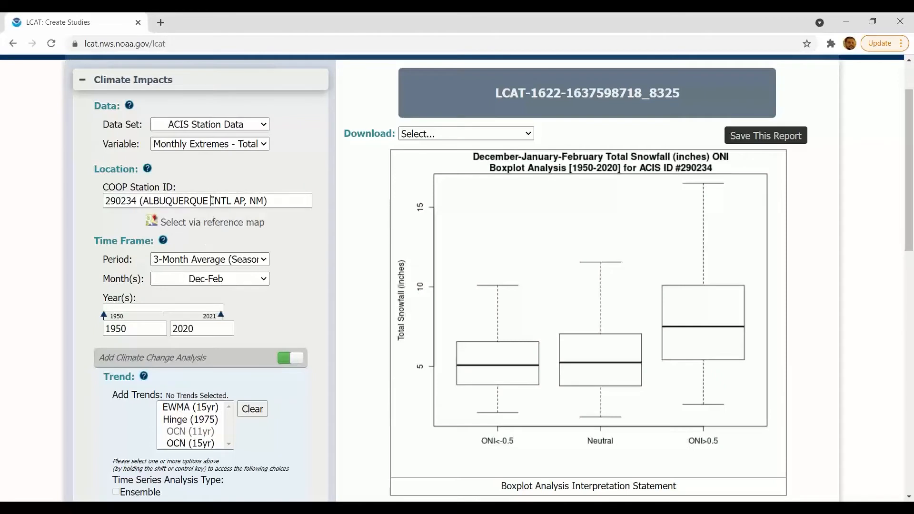
{"action": "triple_click", "coordinate": [212, 200]}
{"action": "type", "text": "Ro"}
{"action": "key", "text": "BackSpace"}
{"action": "key", "text": "BackSpace"}
{"action": "type", "text": "Bal"}
{"action": "key", "text": "BackSpace"}
{"action": "key", "text": "BackSpace"}
{"action": "key", "text": "BackSpace"}
{"action": "type", "text": "Roanok"}
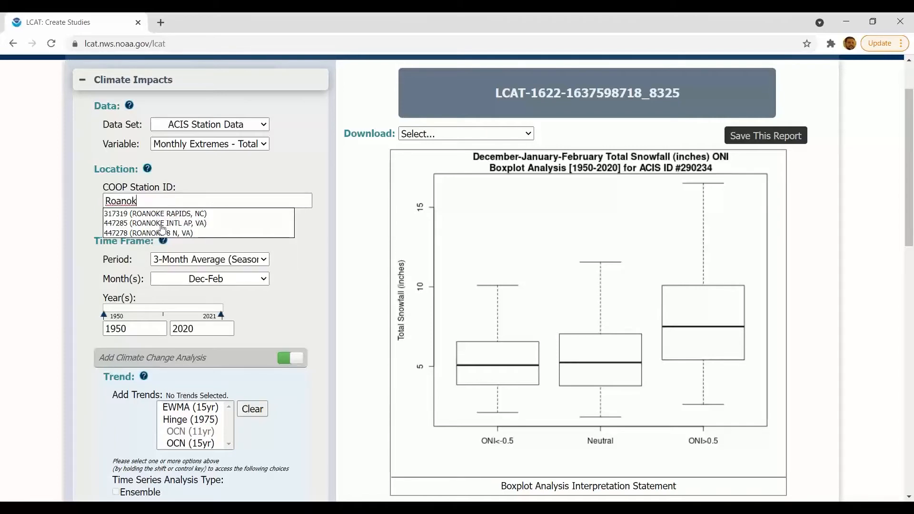
{"action": "left_click", "coordinate": [164, 223]}
- Run the untrended Roanoke Local ENSO Impacts analysis with the tercile-based 3-Category binning
{"action": "scroll", "coordinate": [95, 226], "scroll_direction": "down", "scroll_amount": 1}
{"action": "scroll", "coordinate": [94, 223], "scroll_direction": "down", "scroll_amount": 10}
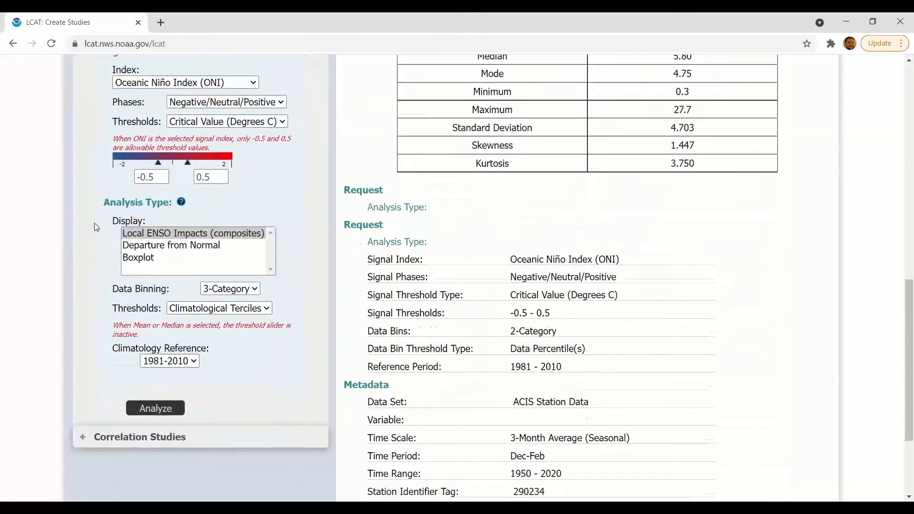
{"action": "left_click", "coordinate": [155, 384]}
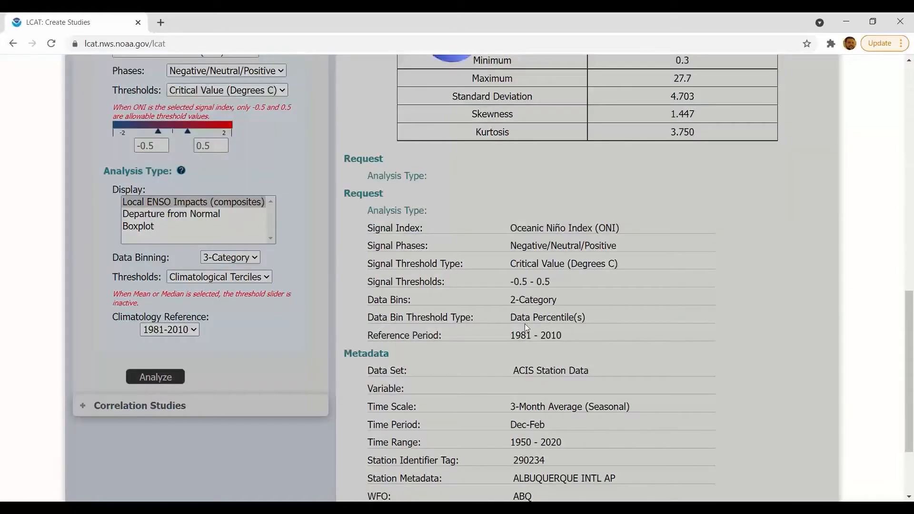
- Go through the 3-Category Roanoke report's charts to the ONI probability distribution of snowfall
{"action": "scroll", "coordinate": [543, 224], "scroll_direction": "up", "scroll_amount": 4}
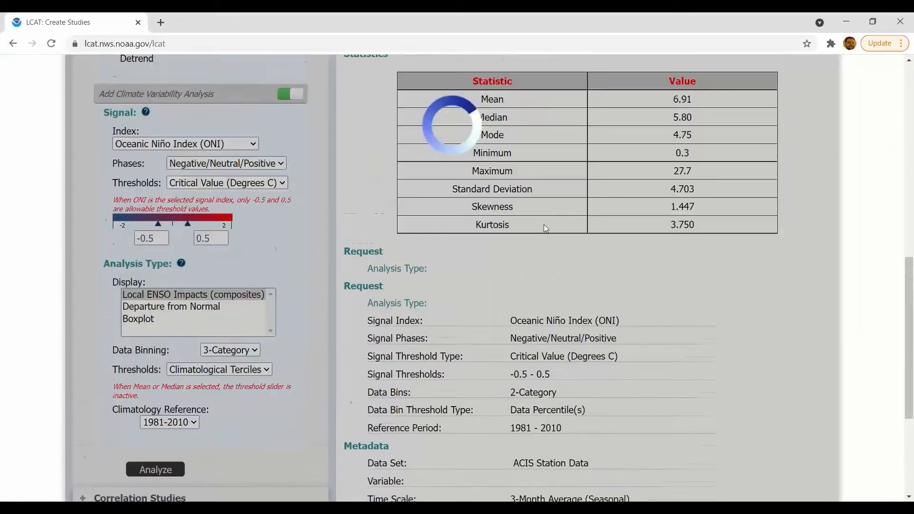
{"action": "scroll", "coordinate": [544, 224], "scroll_direction": "up", "scroll_amount": 7}
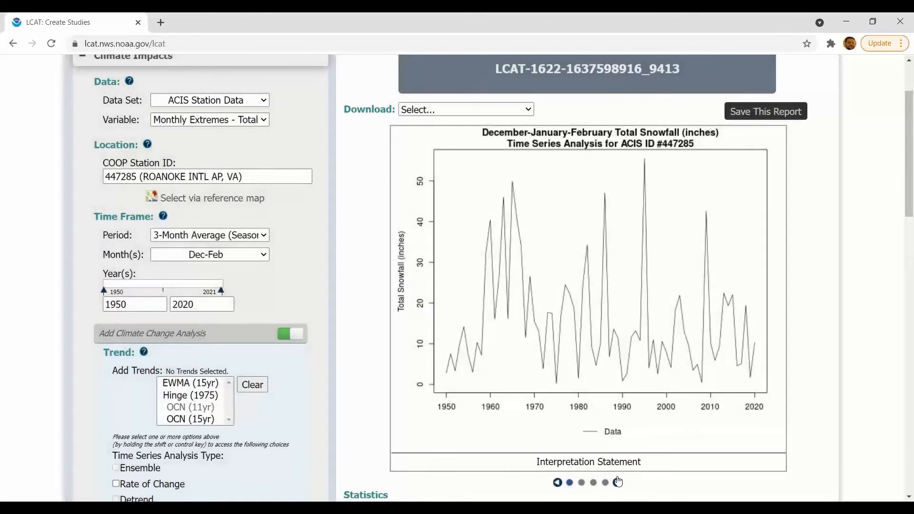
{"action": "left_click", "coordinate": [618, 483]}
{"action": "left_click", "coordinate": [618, 482]}
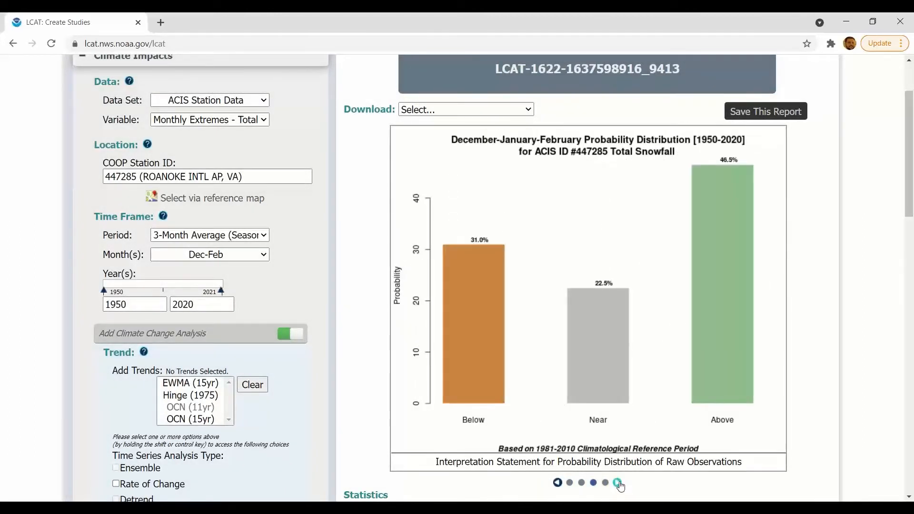
{"action": "left_click", "coordinate": [618, 483]}
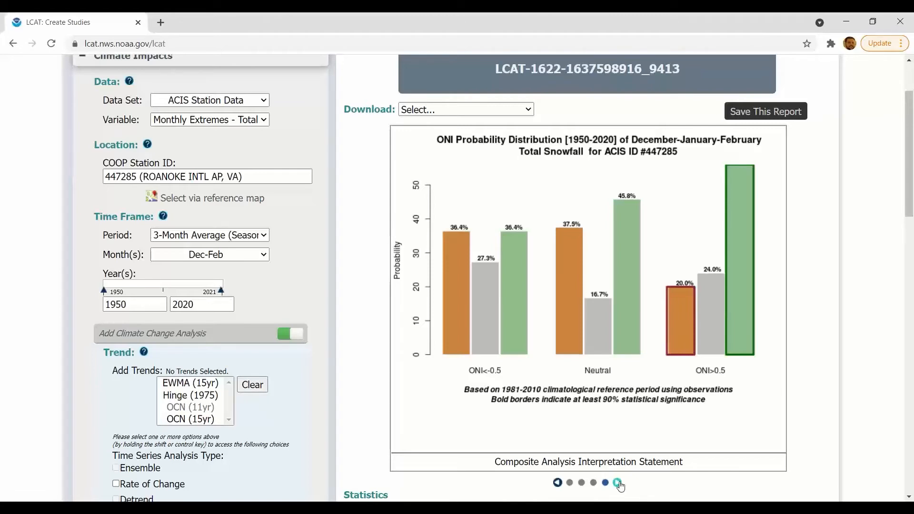
- Examine the Roanoke statistics and the significance levels of the below, middle and above bins for each ONI phase
{"action": "scroll", "coordinate": [619, 485], "scroll_direction": "down", "scroll_amount": 8}
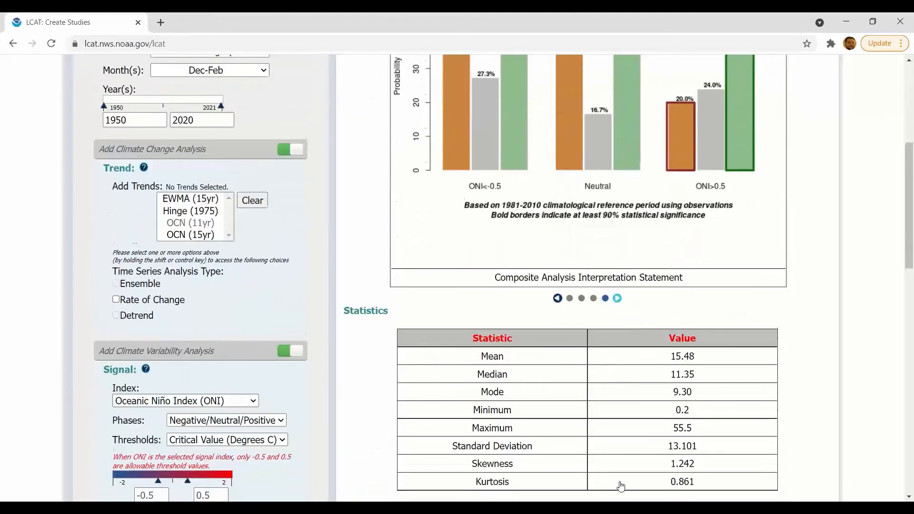
{"action": "scroll", "coordinate": [621, 485], "scroll_direction": "up", "scroll_amount": 1}
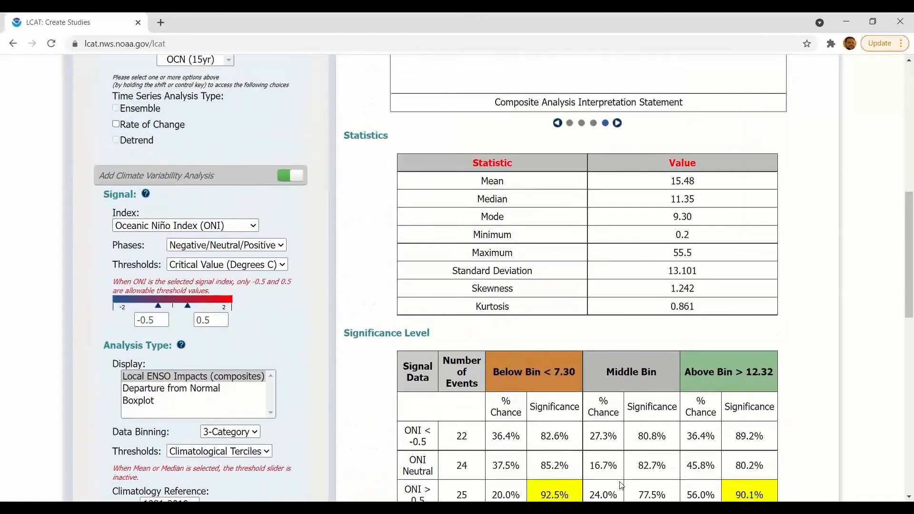
{"action": "scroll", "coordinate": [621, 485], "scroll_direction": "up", "scroll_amount": 1}
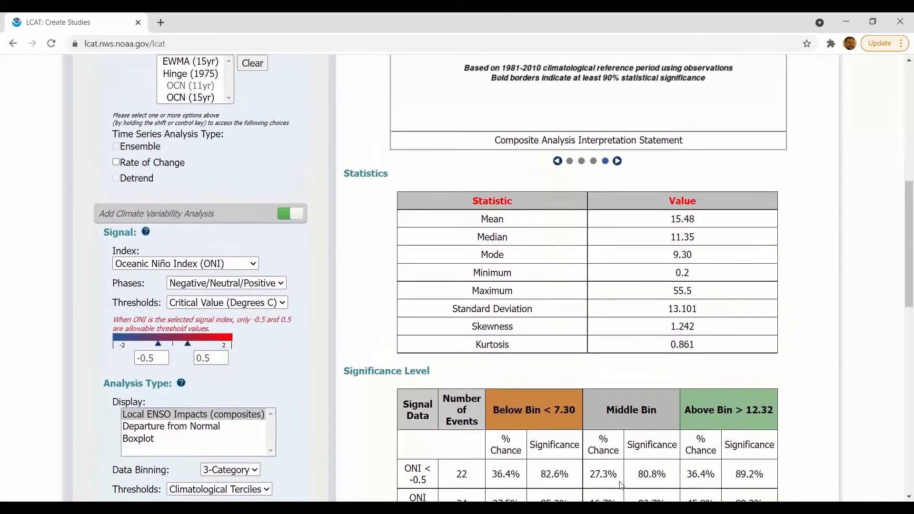
{"action": "scroll", "coordinate": [621, 485], "scroll_direction": "down", "scroll_amount": 1}
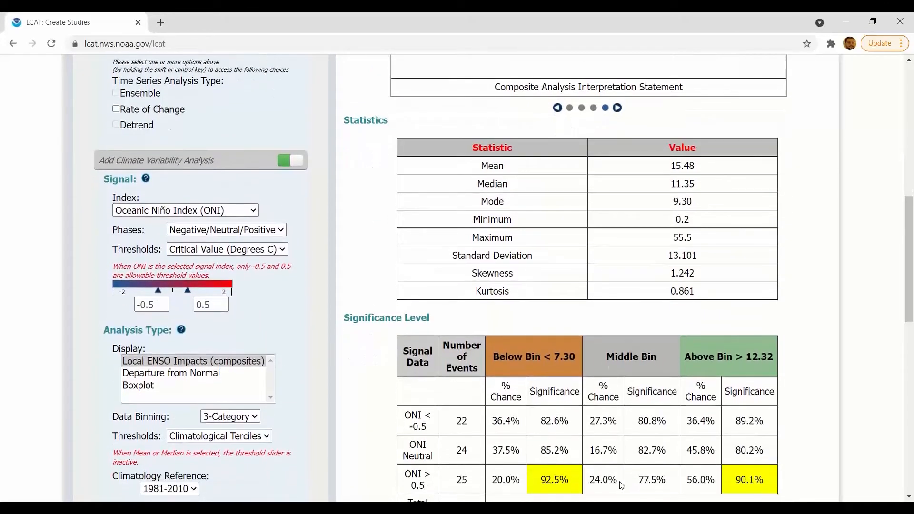
{"action": "scroll", "coordinate": [621, 485], "scroll_direction": "down", "scroll_amount": 1}
{"action": "scroll", "coordinate": [621, 485], "scroll_direction": "up", "scroll_amount": 6}
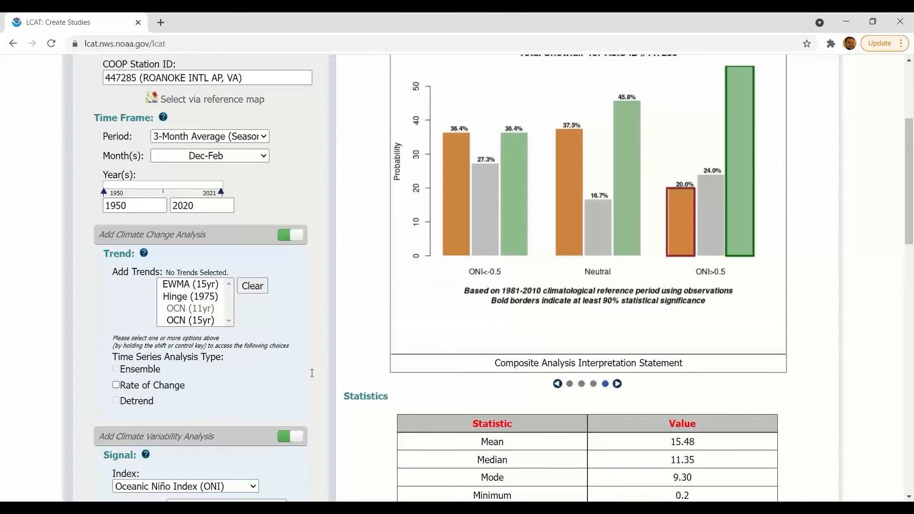
{"action": "scroll", "coordinate": [363, 325], "scroll_direction": "down", "scroll_amount": 1}
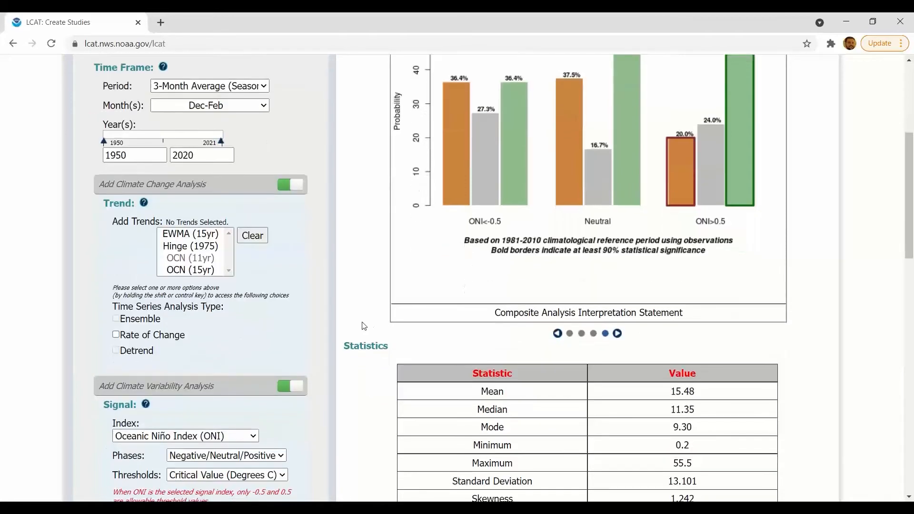
- Examine the below, near and above probability distribution chart of the raw Roanoke Dec-Feb snowfall observations alongside the study settings
{"action": "scroll", "coordinate": [364, 326], "scroll_direction": "up", "scroll_amount": 1}
{"action": "scroll", "coordinate": [363, 324], "scroll_direction": "up", "scroll_amount": 2}
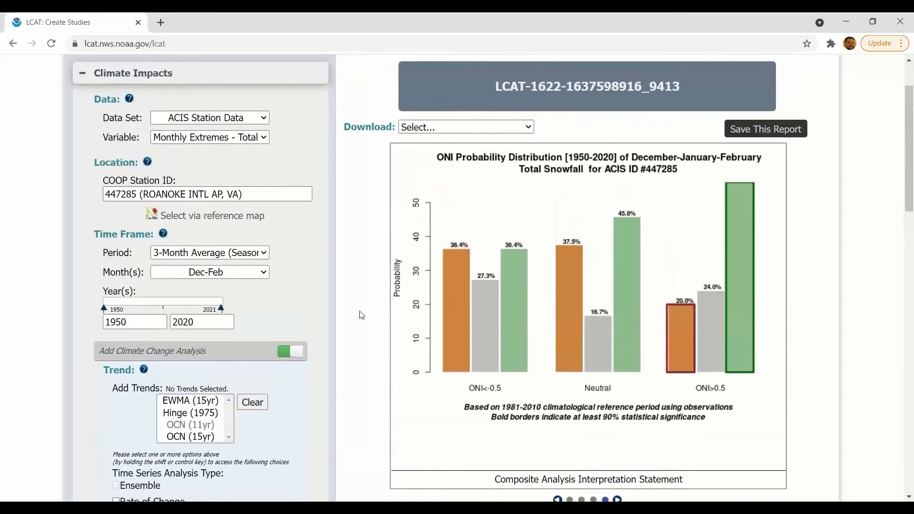
{"action": "left_click", "coordinate": [557, 499]}
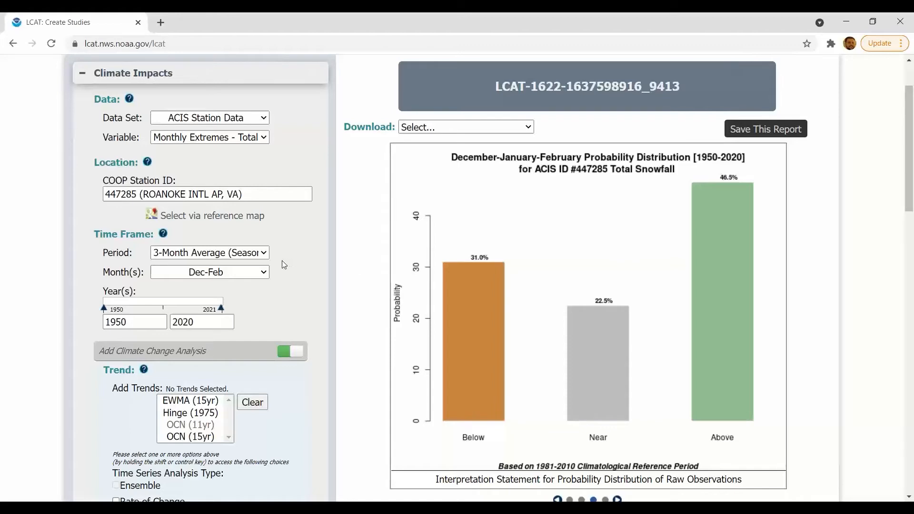
{"action": "scroll", "coordinate": [283, 262], "scroll_direction": "down", "scroll_amount": 5}
{"action": "scroll", "coordinate": [285, 264], "scroll_direction": "down", "scroll_amount": 5}
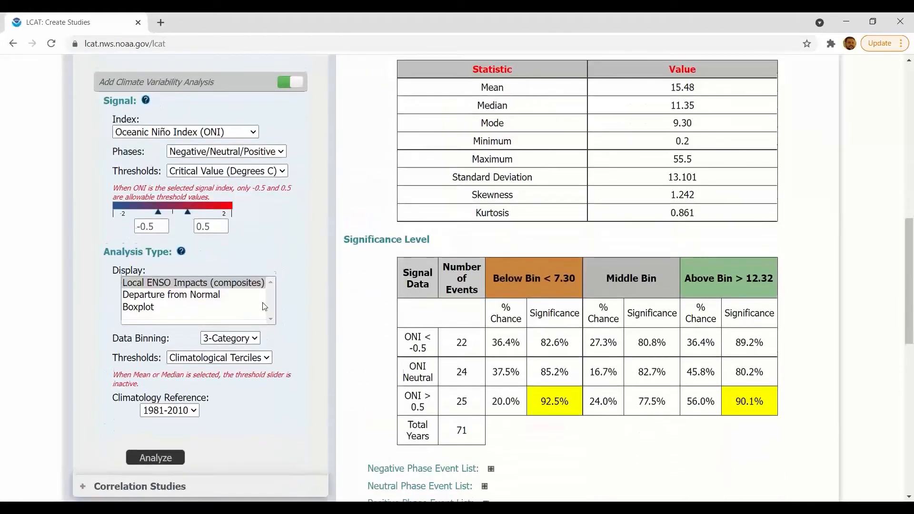
{"action": "scroll", "coordinate": [316, 270], "scroll_direction": "up", "scroll_amount": 1}
{"action": "left_click", "coordinate": [735, 53]}
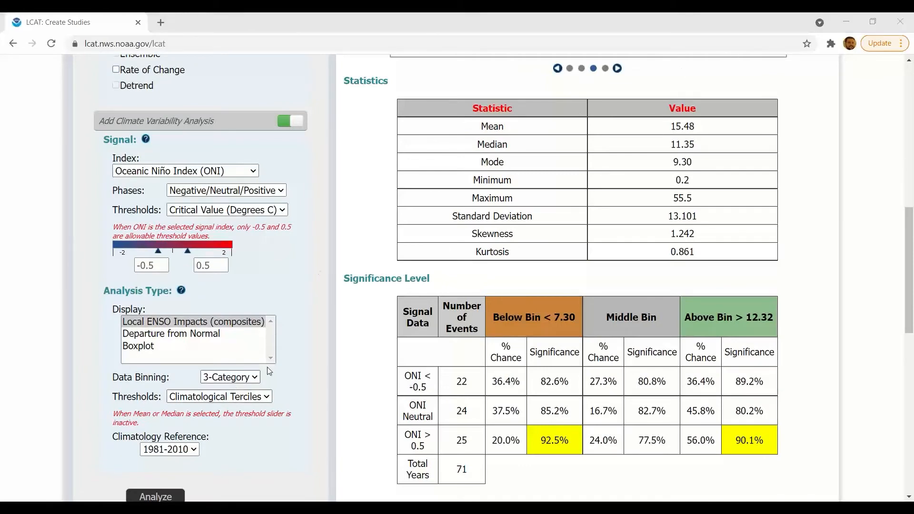
{"action": "scroll", "coordinate": [326, 292], "scroll_direction": "up", "scroll_amount": 7}
{"action": "scroll", "coordinate": [325, 291], "scroll_direction": "up", "scroll_amount": 2}
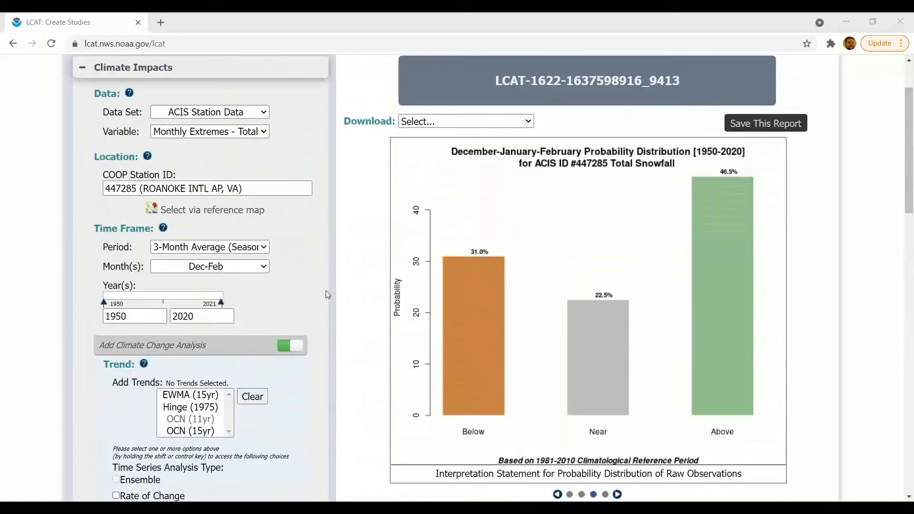
{"action": "scroll", "coordinate": [326, 290], "scroll_direction": "down", "scroll_amount": 1}
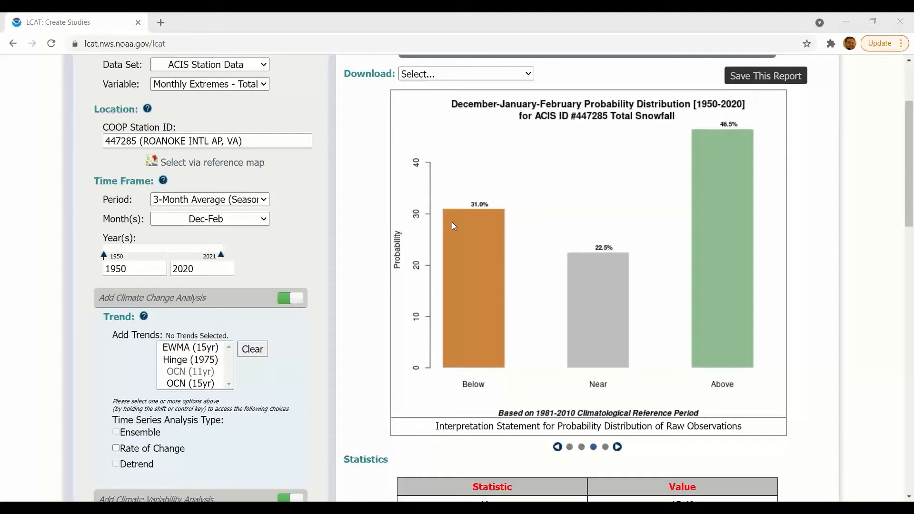
- Compare the raw distribution with the ONI probability distribution of Roanoke snowfall by phase
{"action": "left_click", "coordinate": [618, 447]}
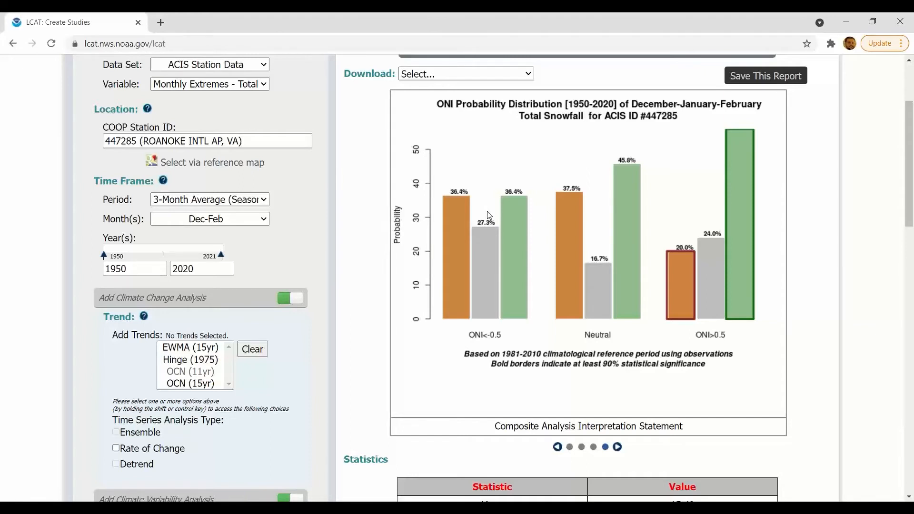
{"action": "scroll", "coordinate": [489, 216], "scroll_direction": "down", "scroll_amount": 1}
{"action": "scroll", "coordinate": [489, 215], "scroll_direction": "up", "scroll_amount": 2}
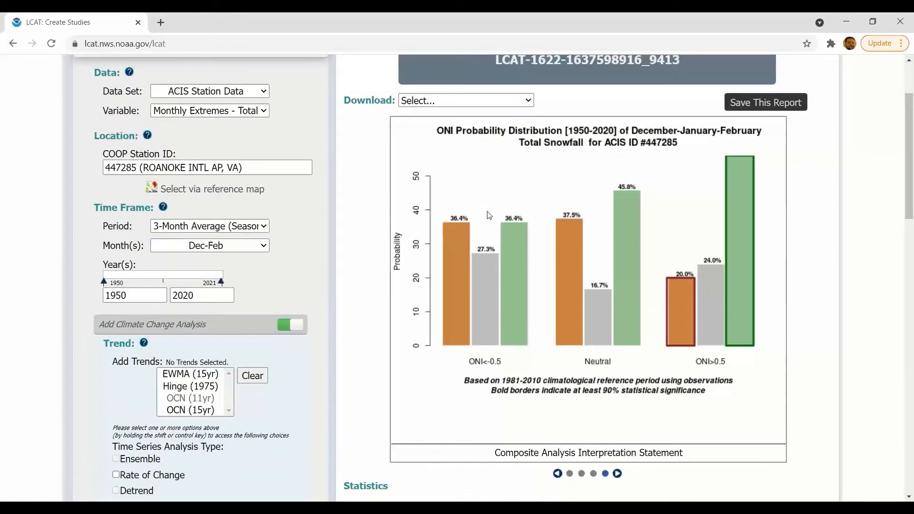
{"action": "scroll", "coordinate": [489, 216], "scroll_direction": "down", "scroll_amount": 1}
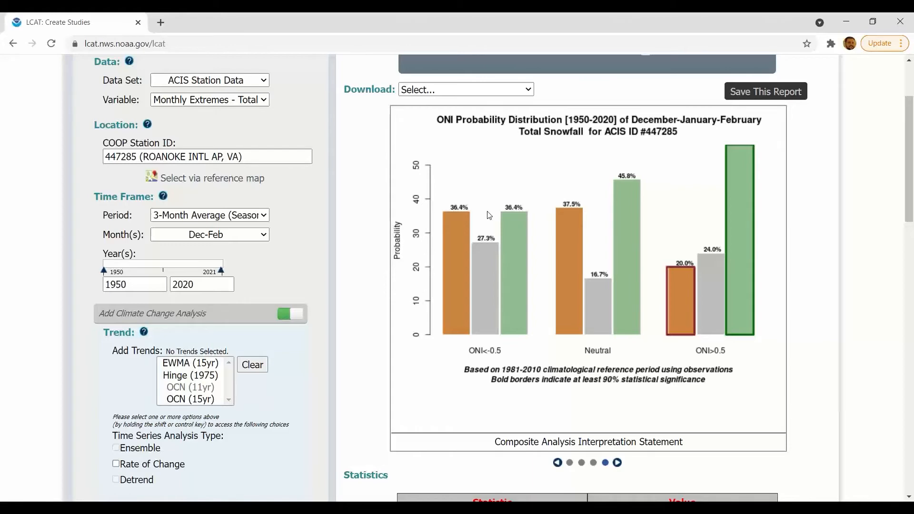
- Switch the data binning to 2-Category with Data Percentile(s) as the threshold type
{"action": "scroll", "coordinate": [487, 212], "scroll_direction": "down", "scroll_amount": 5}
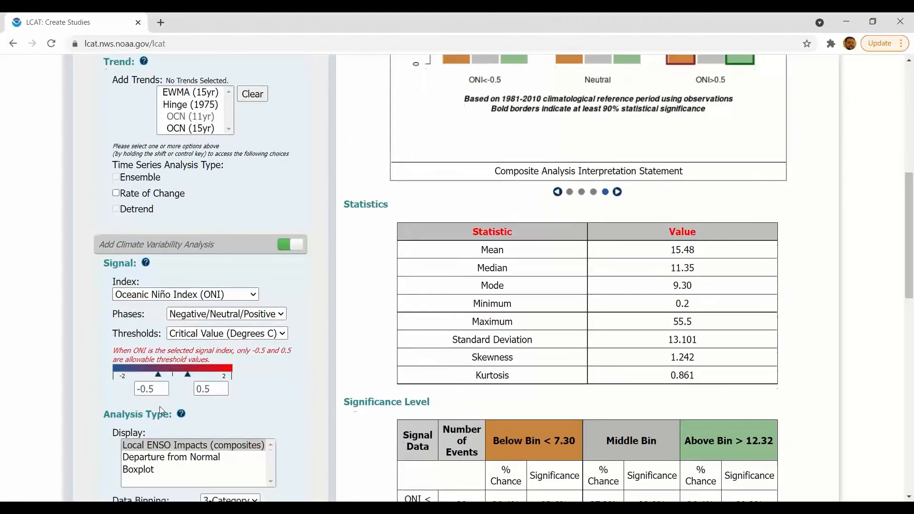
{"action": "scroll", "coordinate": [161, 411], "scroll_direction": "down", "scroll_amount": 3}
{"action": "left_click", "coordinate": [212, 352]}
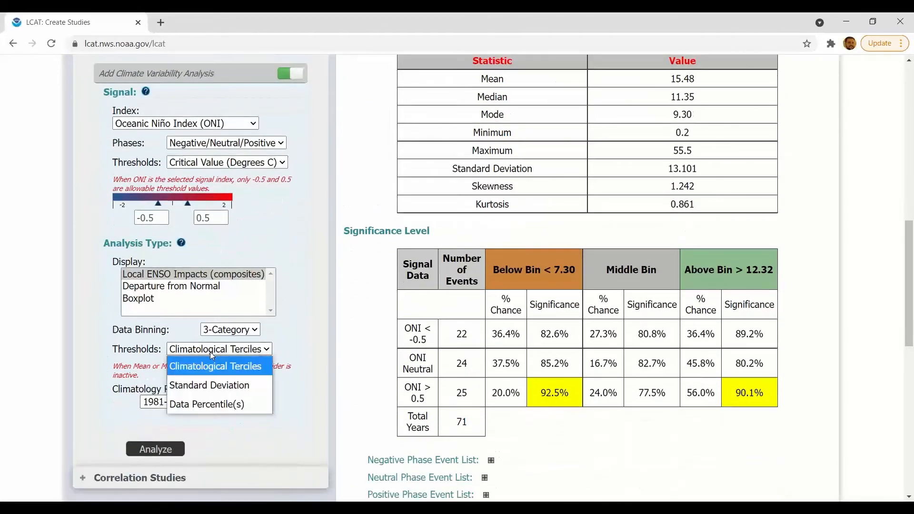
{"action": "left_click", "coordinate": [205, 403]}
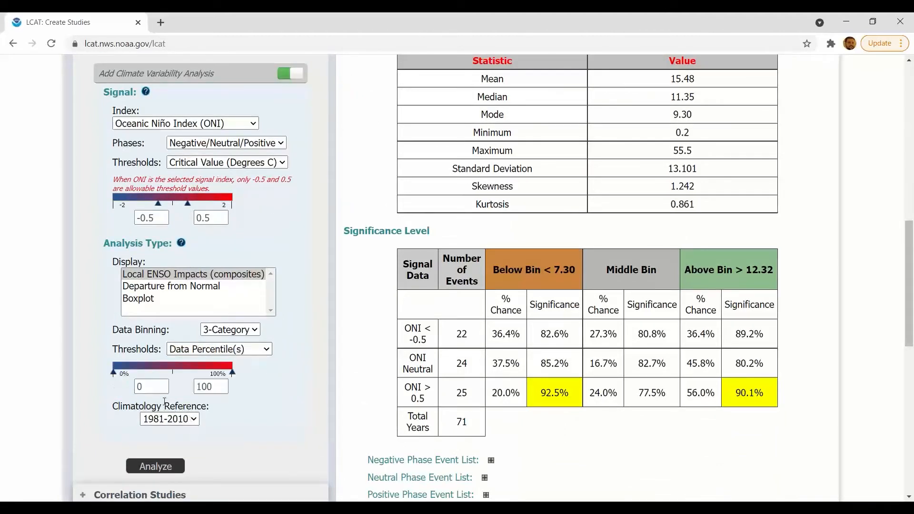
{"action": "left_click", "coordinate": [214, 332]}
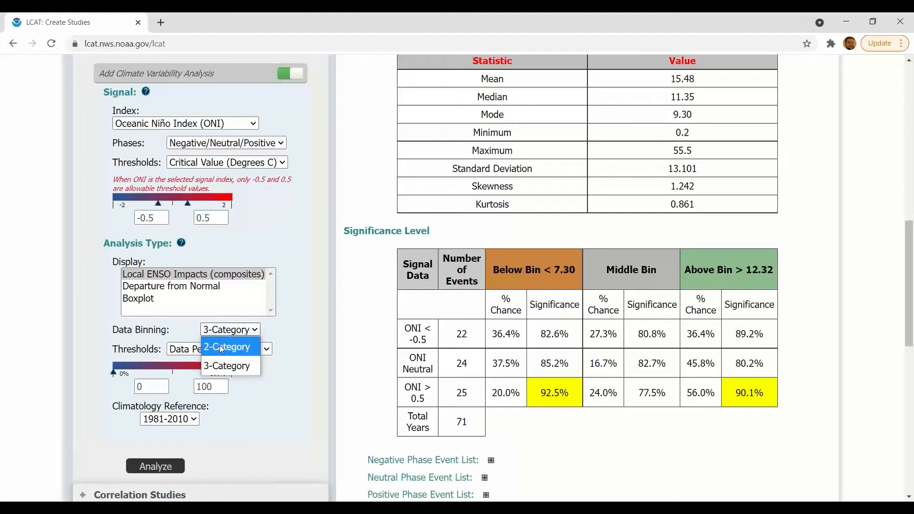
{"action": "left_click", "coordinate": [222, 347]}
{"action": "left_click", "coordinate": [202, 353]}
{"action": "left_click", "coordinate": [204, 421]}
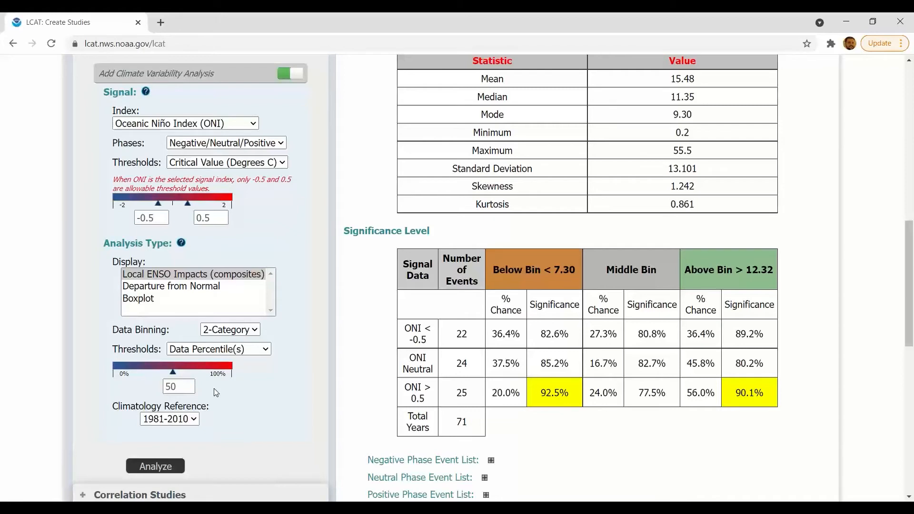
- Change the study's data set to Homogenized Station Data and its variable to Total Precipitation
{"action": "scroll", "coordinate": [215, 391], "scroll_direction": "up", "scroll_amount": 9}
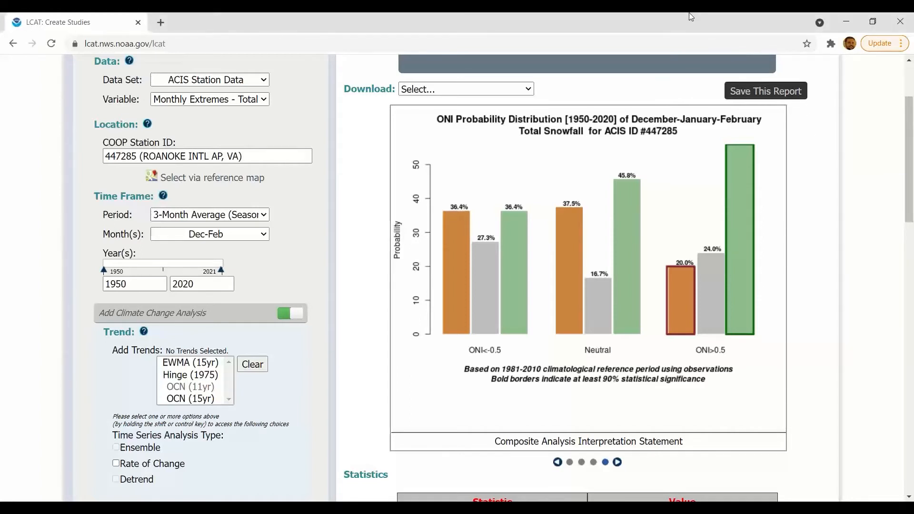
{"action": "scroll", "coordinate": [243, 194], "scroll_direction": "up", "scroll_amount": 1}
{"action": "scroll", "coordinate": [243, 194], "scroll_direction": "up", "scroll_amount": 2}
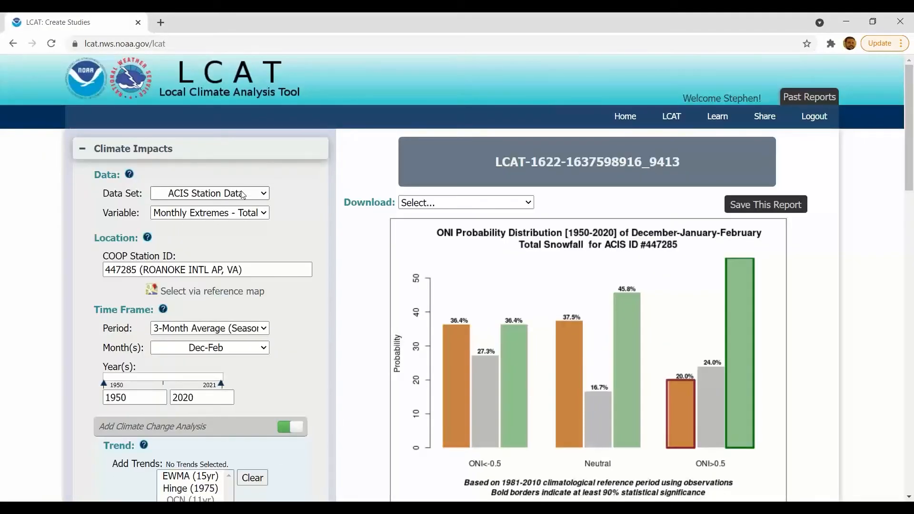
{"action": "left_click", "coordinate": [208, 195]}
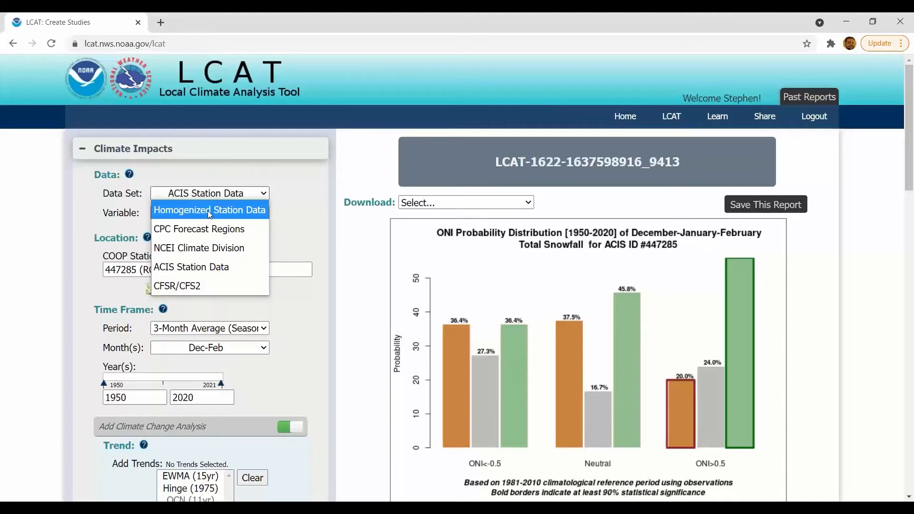
{"action": "left_click", "coordinate": [208, 210]}
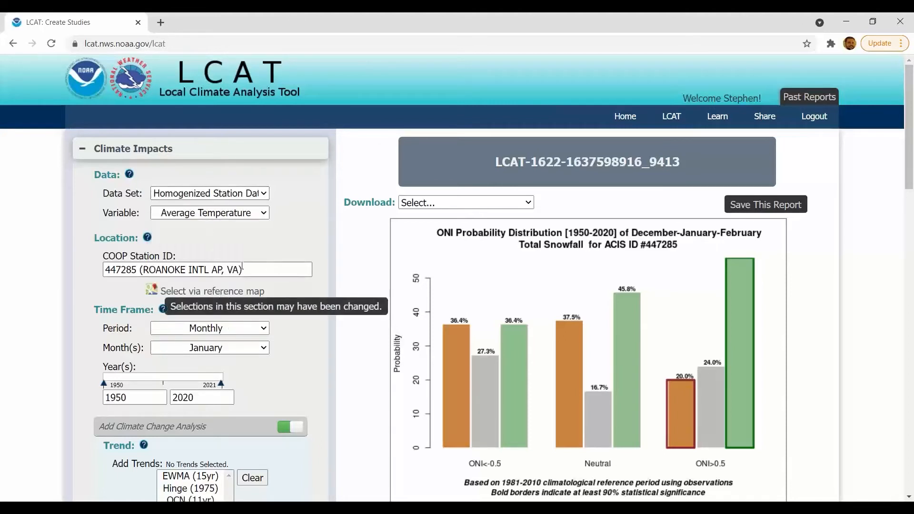
{"action": "left_click", "coordinate": [237, 217]}
{"action": "left_click", "coordinate": [210, 292]}
{"action": "left_click", "coordinate": [202, 215]}
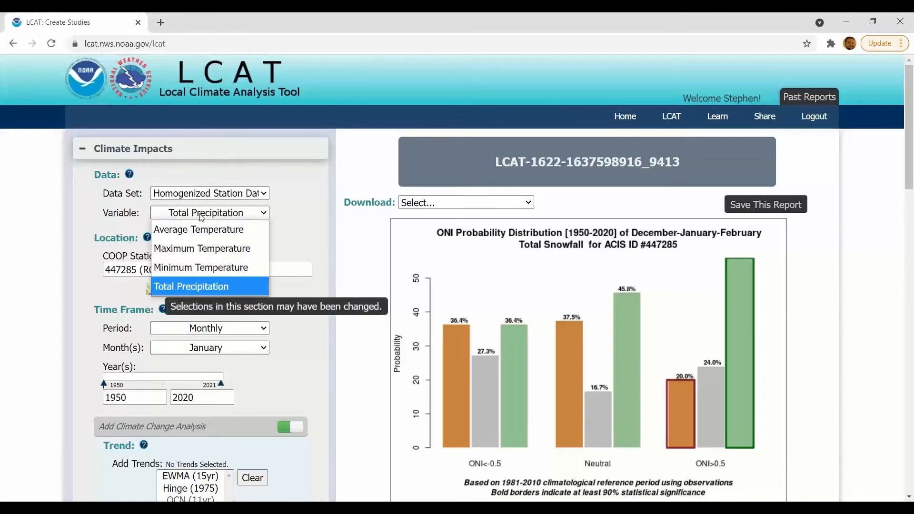
{"action": "left_click", "coordinate": [296, 231]}
- Change the study's station to 085663 (MIAMI INTL AP, FL)
{"action": "triple_click", "coordinate": [257, 270]}
{"action": "type", "text": "Miam"}
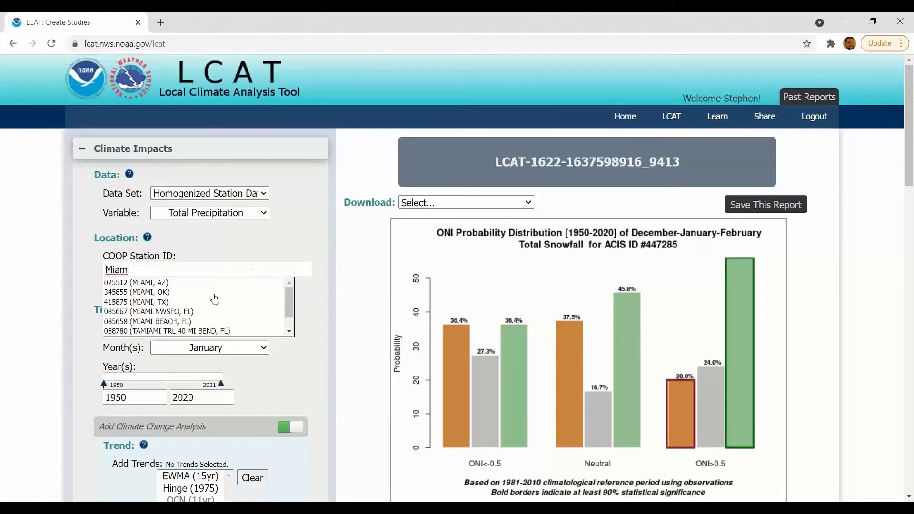
{"action": "type", "text": "i"}
{"action": "scroll", "coordinate": [188, 301], "scroll_direction": "down", "scroll_amount": 1}
{"action": "left_click", "coordinate": [167, 323]}
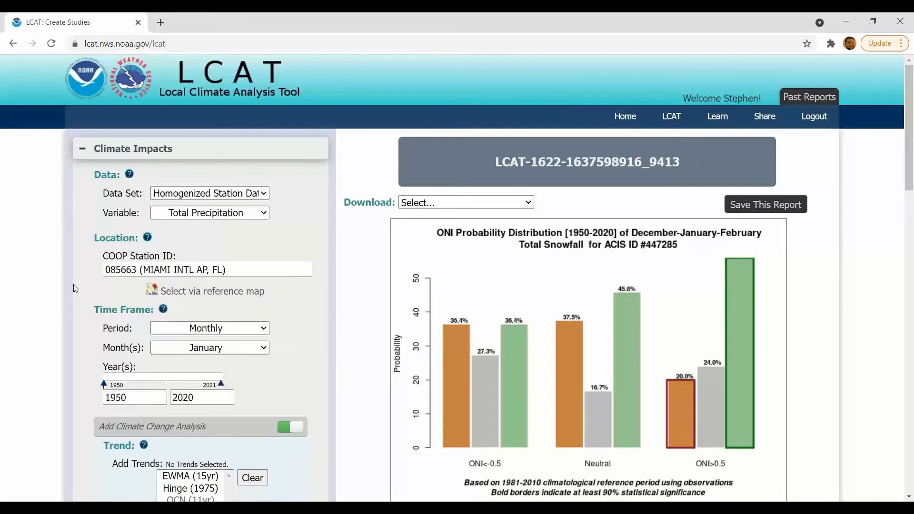
- Set the time frame to a 3-Month Average (Seasonal) period covering Dec-Feb
{"action": "left_click", "coordinate": [184, 328]}
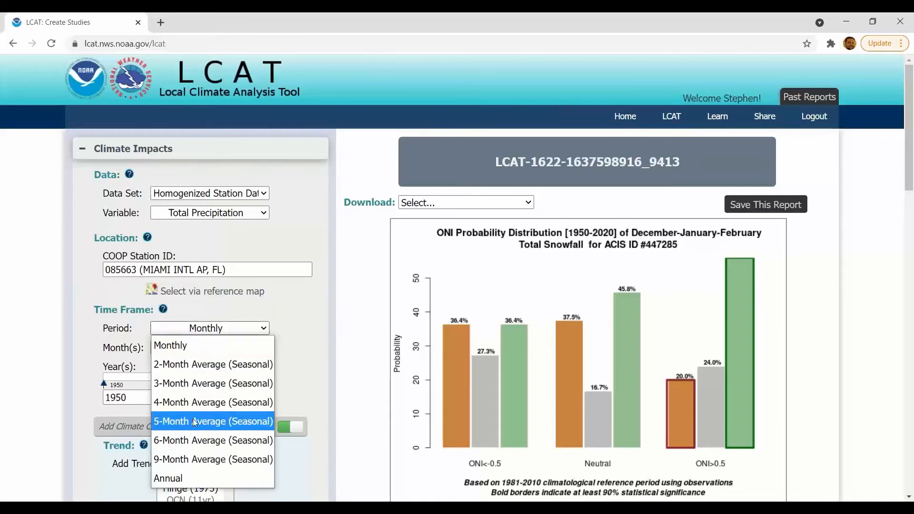
{"action": "key", "text": "Escape"}
{"action": "key", "text": "Down"}
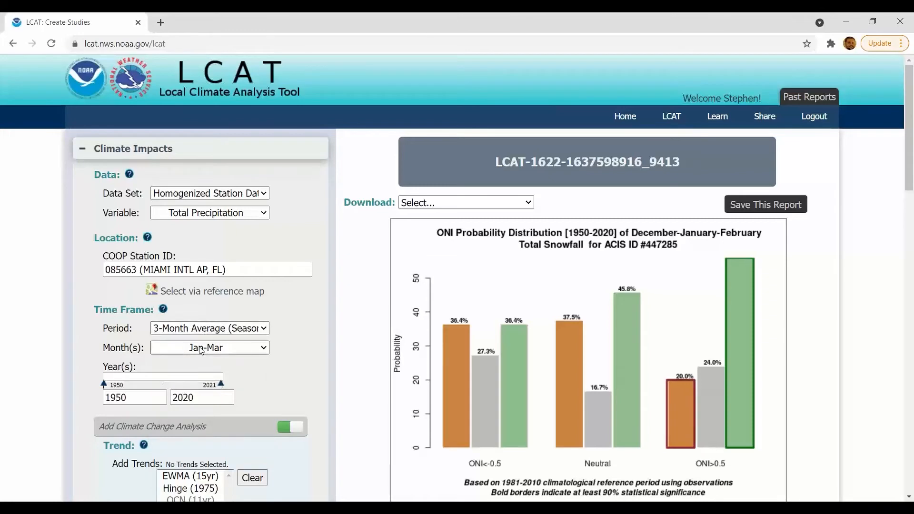
{"action": "left_click", "coordinate": [201, 351]}
{"action": "left_click", "coordinate": [185, 328]}
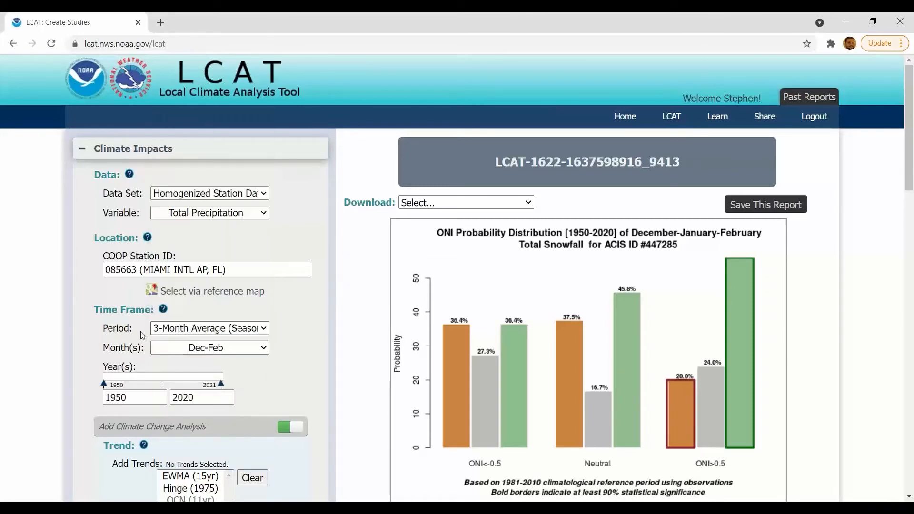
- Run the untrended Miami Local ENSO Impacts precipitation analysis with 2-Category binning split at the 50% data percentile
{"action": "scroll", "coordinate": [74, 354], "scroll_direction": "down", "scroll_amount": 2}
{"action": "scroll", "coordinate": [76, 353], "scroll_direction": "down", "scroll_amount": 3}
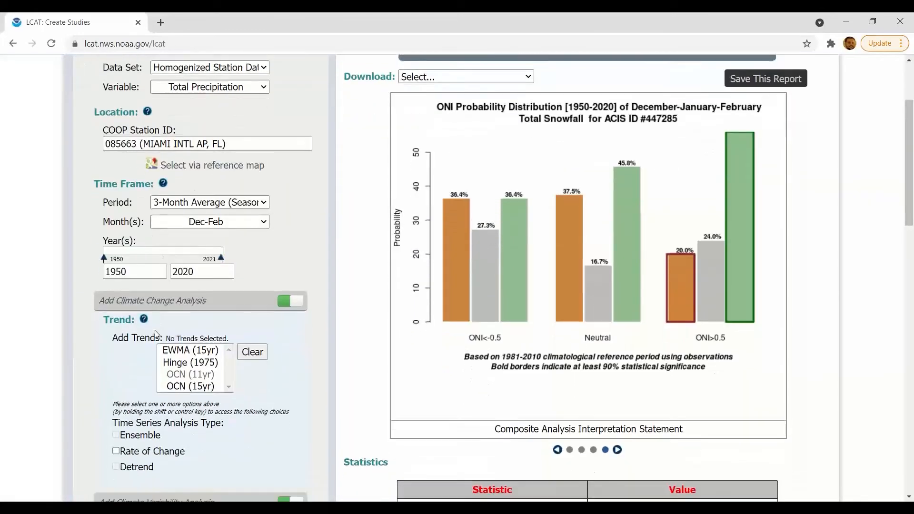
{"action": "scroll", "coordinate": [157, 335], "scroll_direction": "down", "scroll_amount": 4}
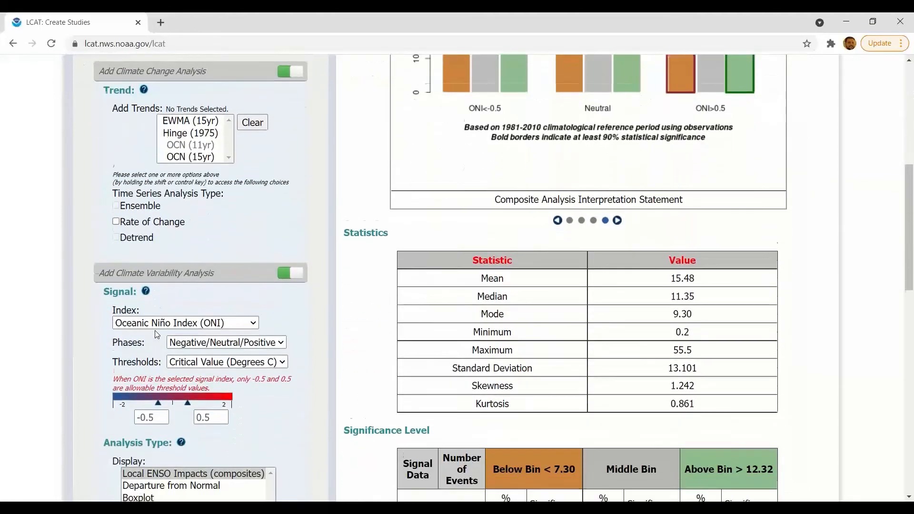
{"action": "scroll", "coordinate": [156, 334], "scroll_direction": "down", "scroll_amount": 2}
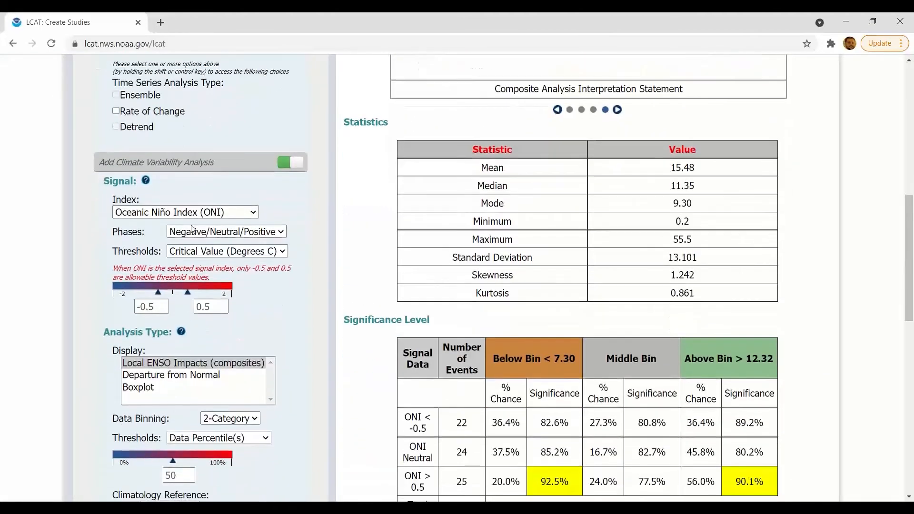
{"action": "scroll", "coordinate": [177, 334], "scroll_direction": "down", "scroll_amount": 2}
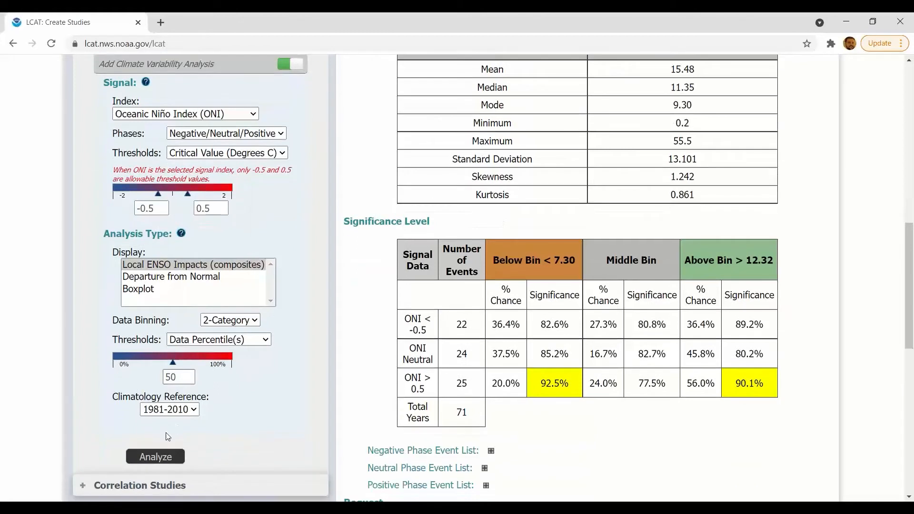
{"action": "left_click", "coordinate": [156, 457]}
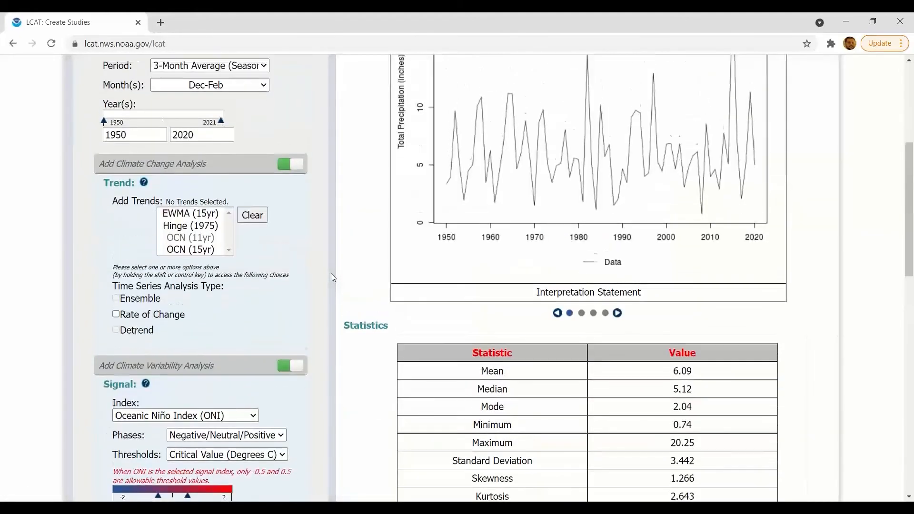
- Go through the Miami report's charts to the ONI probability distribution of total precipitation
{"action": "left_click", "coordinate": [618, 493]}
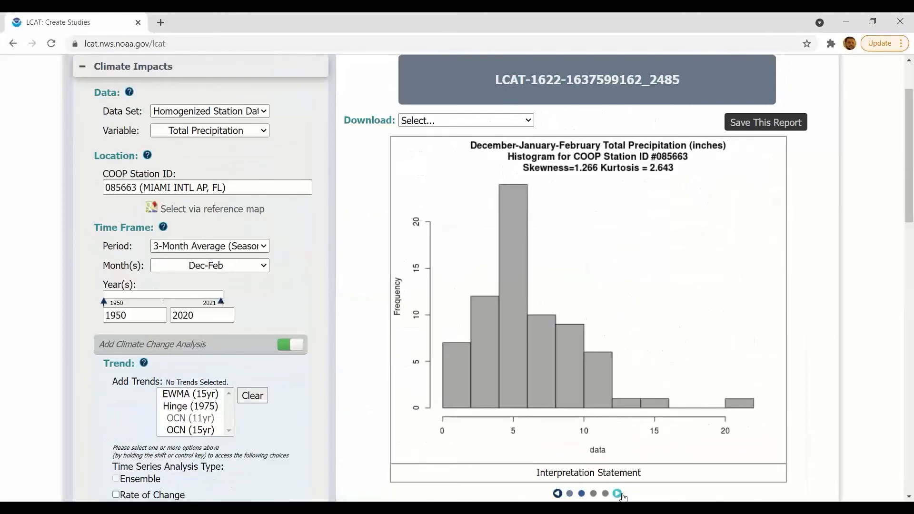
{"action": "left_click", "coordinate": [617, 493]}
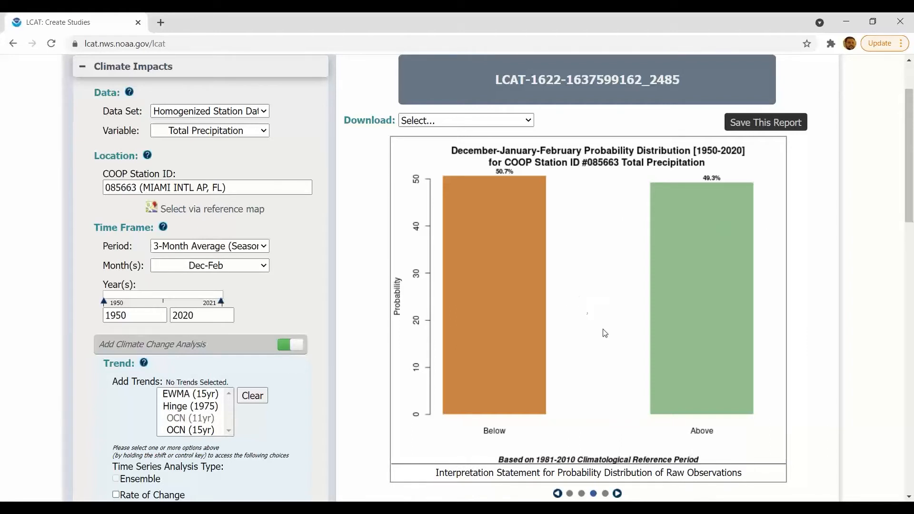
{"action": "left_click", "coordinate": [616, 473]}
{"action": "left_click", "coordinate": [618, 494]}
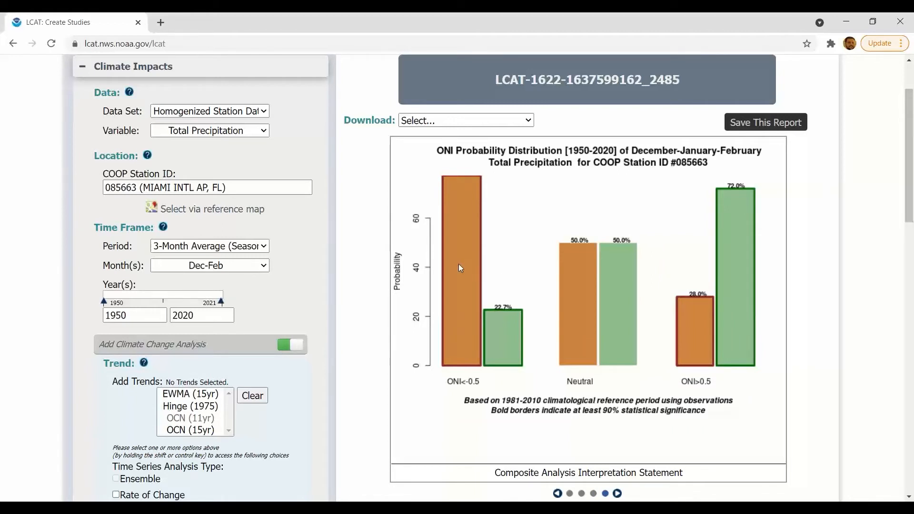
- Examine the Miami precipitation statistics and the significance levels of the below and above bins for each ONI phase
{"action": "scroll", "coordinate": [611, 302], "scroll_direction": "down", "scroll_amount": 8}
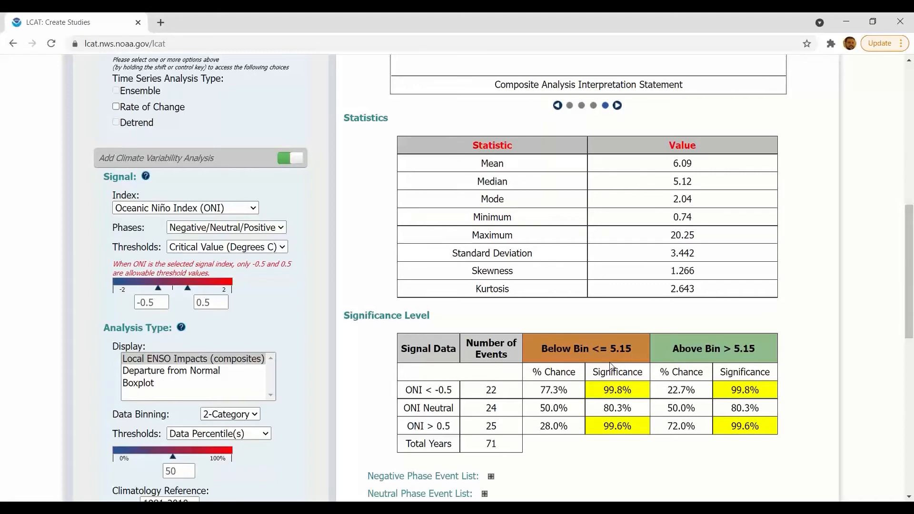
{"action": "scroll", "coordinate": [611, 366], "scroll_direction": "up", "scroll_amount": 7}
{"action": "scroll", "coordinate": [447, 361], "scroll_direction": "up", "scroll_amount": 1}
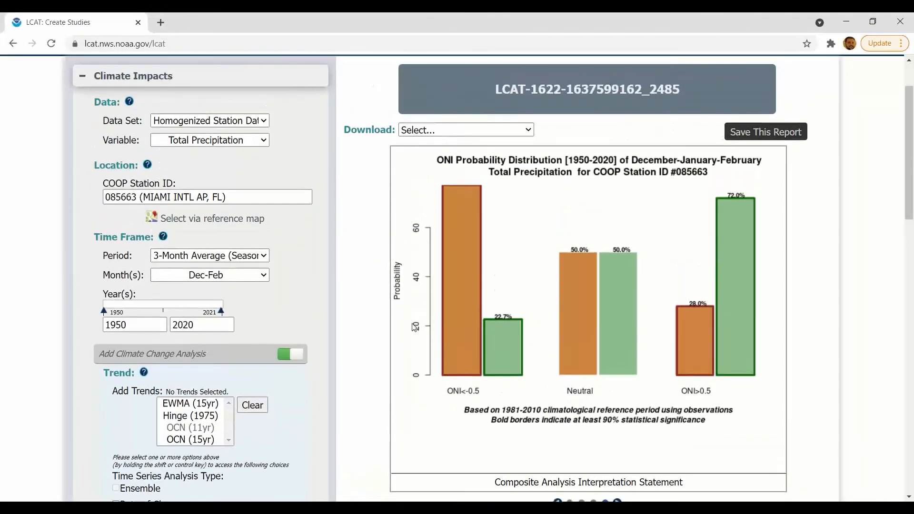
- Run the Miami Local ENSO Impacts precipitation analysis again with the data detrended by OCN (15yr)
{"action": "left_click", "coordinate": [185, 441]}
{"action": "scroll", "coordinate": [184, 439], "scroll_direction": "down", "scroll_amount": 2}
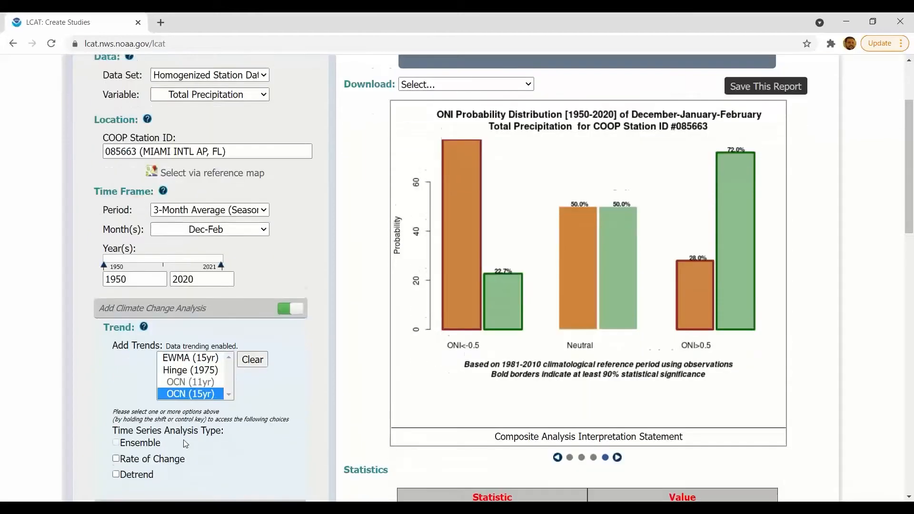
{"action": "left_click", "coordinate": [115, 430]}
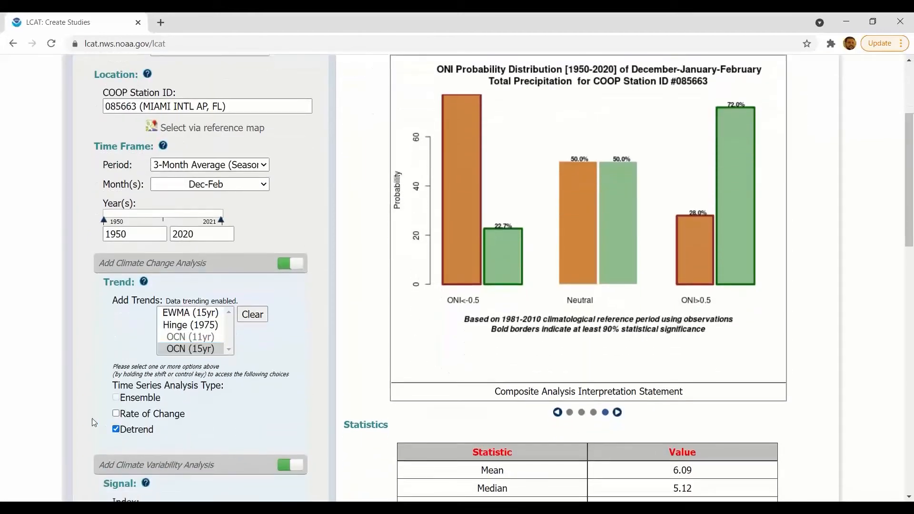
{"action": "scroll", "coordinate": [94, 423], "scroll_direction": "down", "scroll_amount": 7}
{"action": "scroll", "coordinate": [94, 423], "scroll_direction": "down", "scroll_amount": 1}
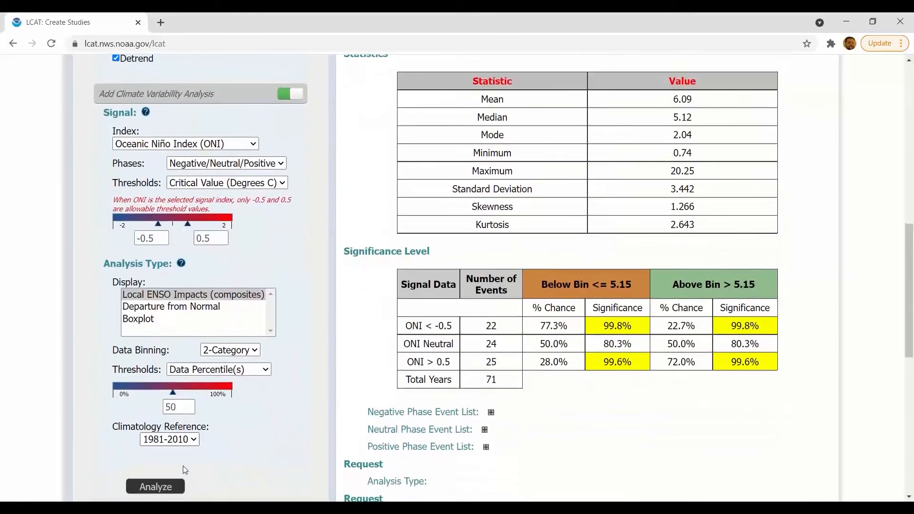
{"action": "left_click", "coordinate": [167, 487]}
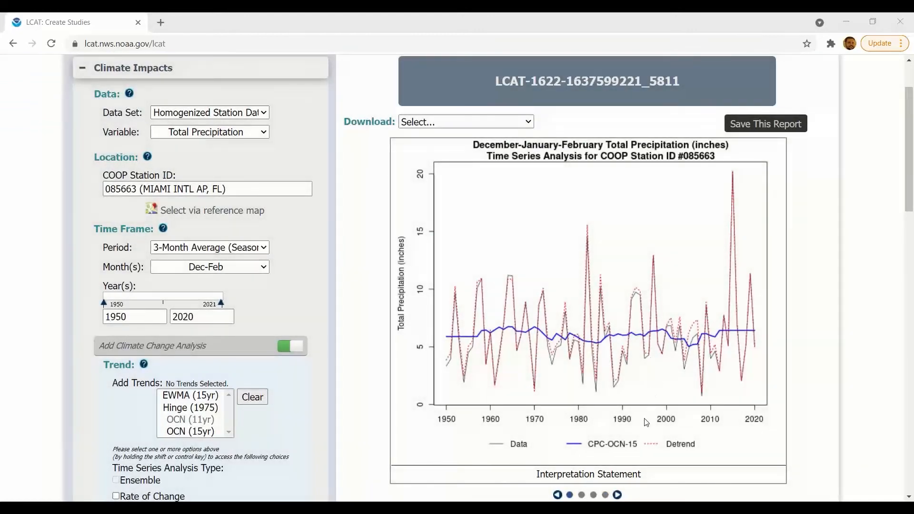
- Go through the detrended Miami report to the ONI probability distribution and examine the significance levels for each ONI phase
{"action": "left_click", "coordinate": [617, 495]}
{"action": "left_click", "coordinate": [618, 495]}
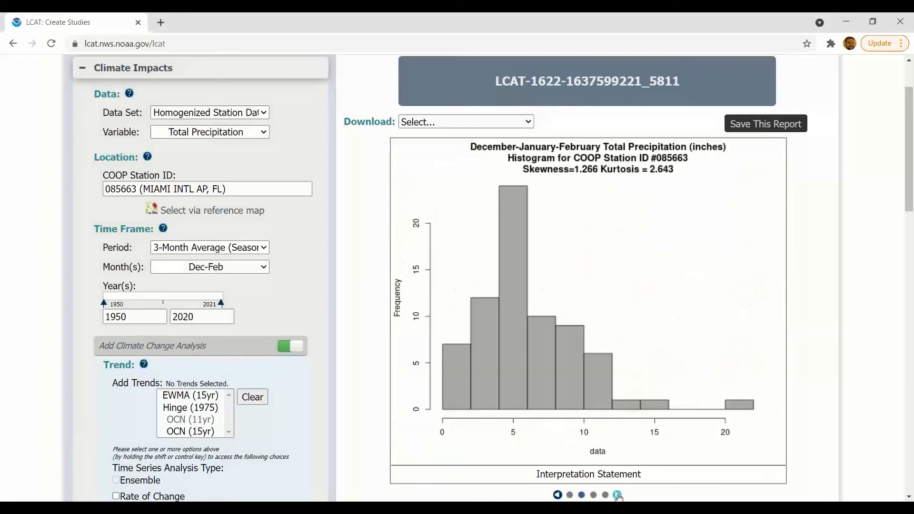
{"action": "left_click", "coordinate": [617, 495]}
{"action": "left_click", "coordinate": [617, 495]}
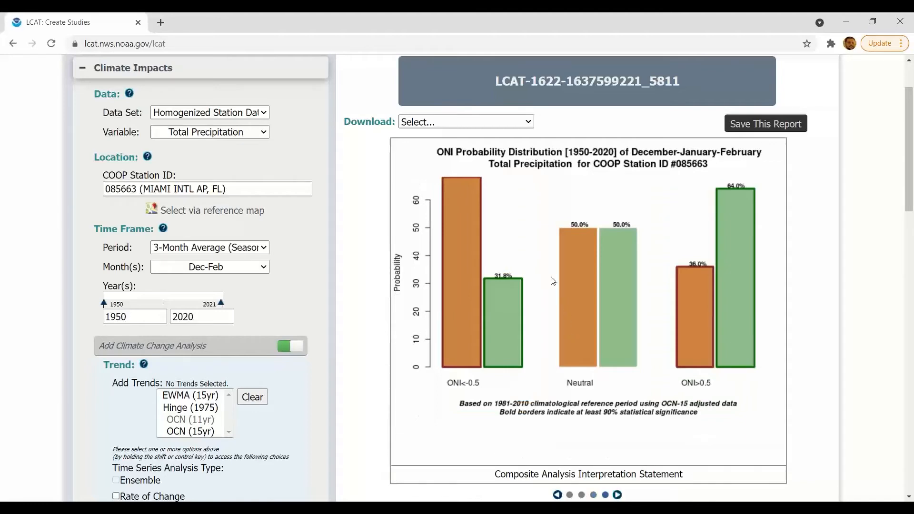
{"action": "scroll", "coordinate": [553, 281], "scroll_direction": "down", "scroll_amount": 7}
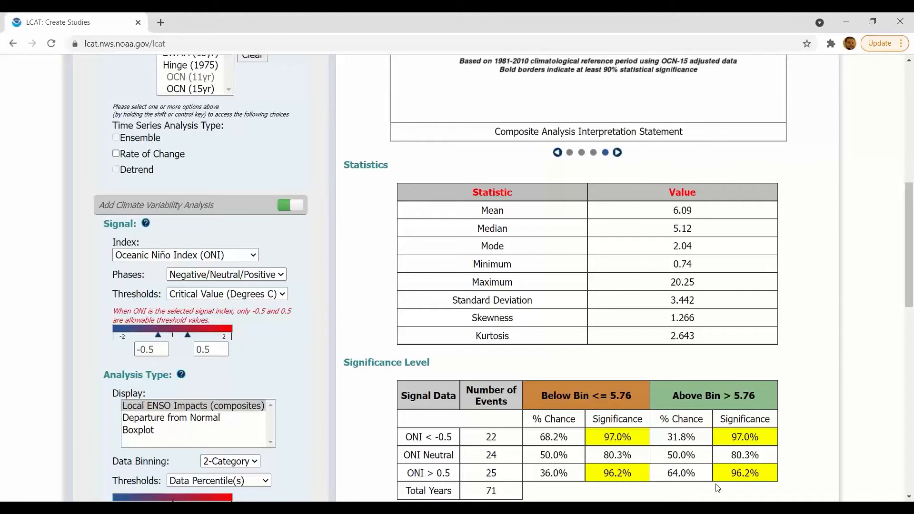
{"action": "scroll", "coordinate": [717, 488], "scroll_direction": "up", "scroll_amount": 3}
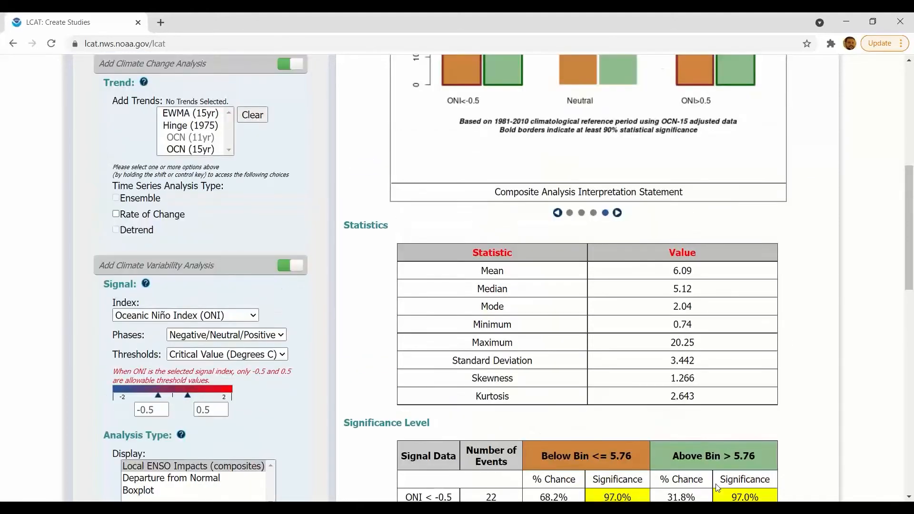
{"action": "scroll", "coordinate": [716, 483], "scroll_direction": "up", "scroll_amount": 4}
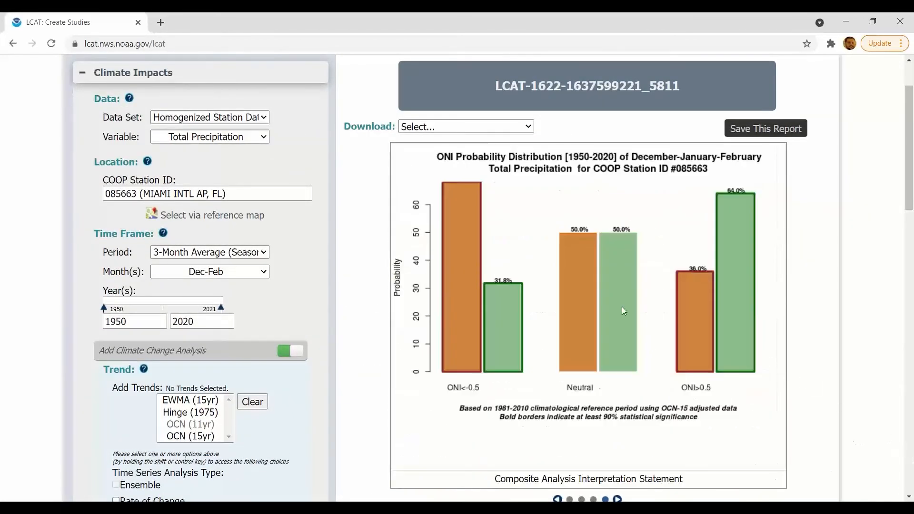
- Switch the data set to CPC Forecast Regions, with Total Precipitation as the variable and region #93, Southern California Coast, as the location
{"action": "left_click", "coordinate": [233, 119]}
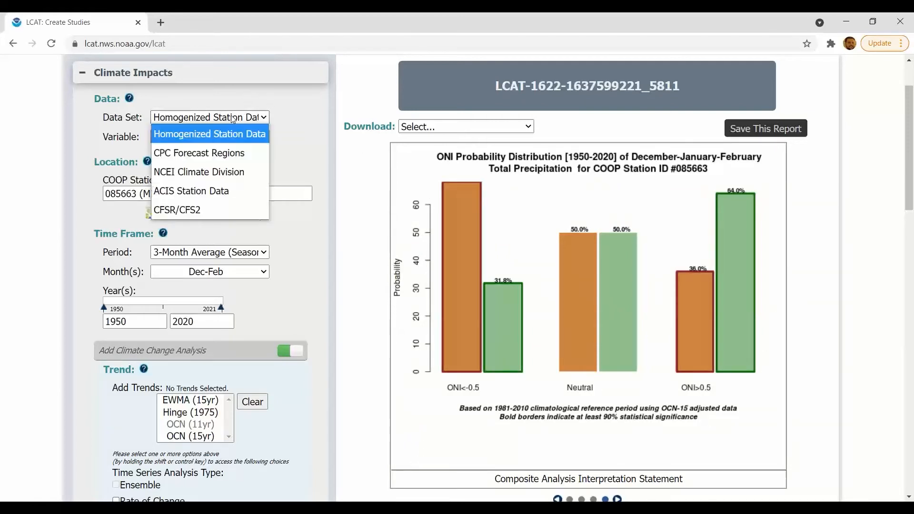
{"action": "left_click", "coordinate": [191, 153]}
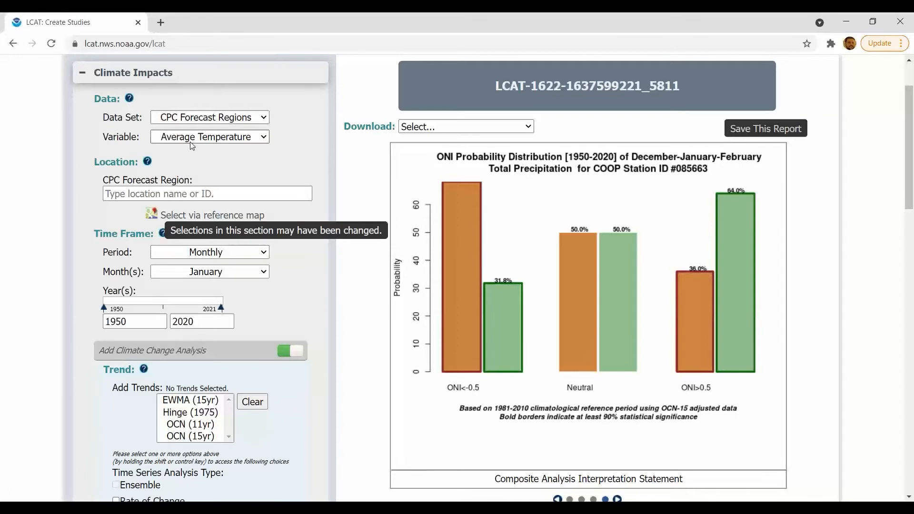
{"action": "left_click", "coordinate": [192, 143]}
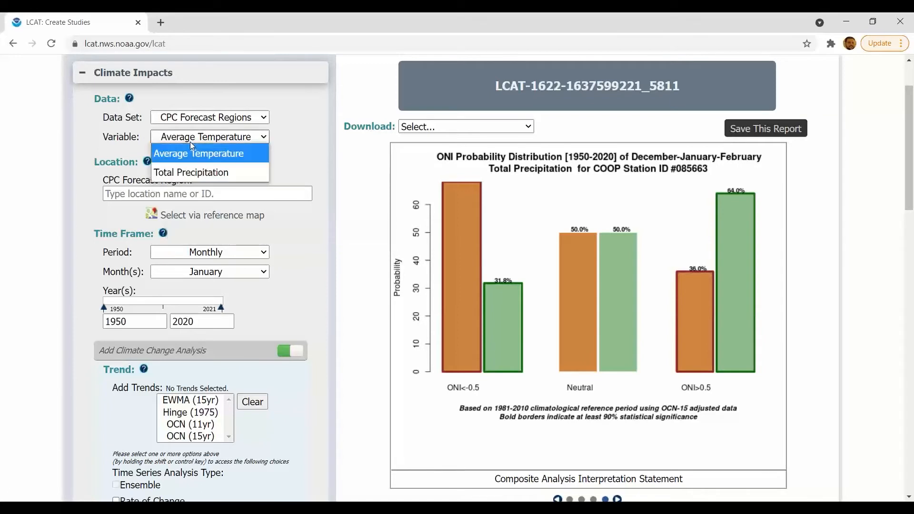
{"action": "left_click", "coordinate": [179, 172]}
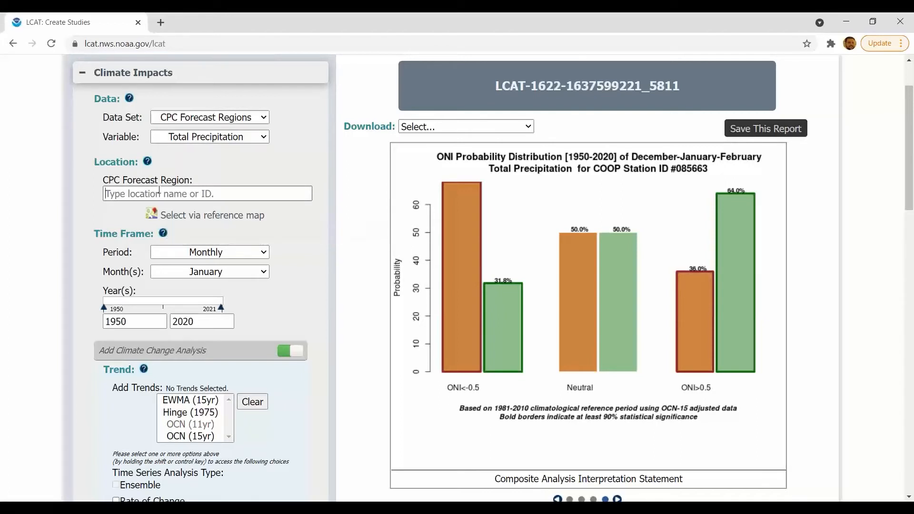
{"action": "type", "text": "Calif"}
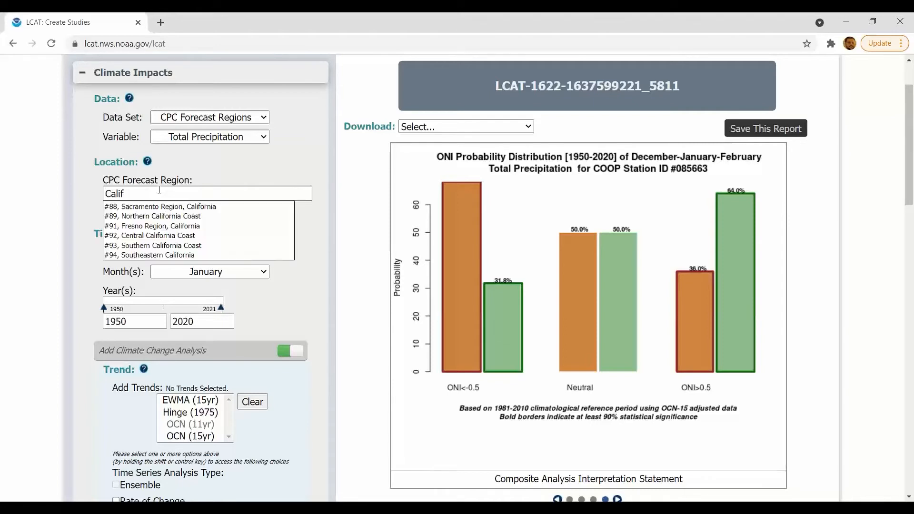
{"action": "left_click", "coordinate": [142, 246]}
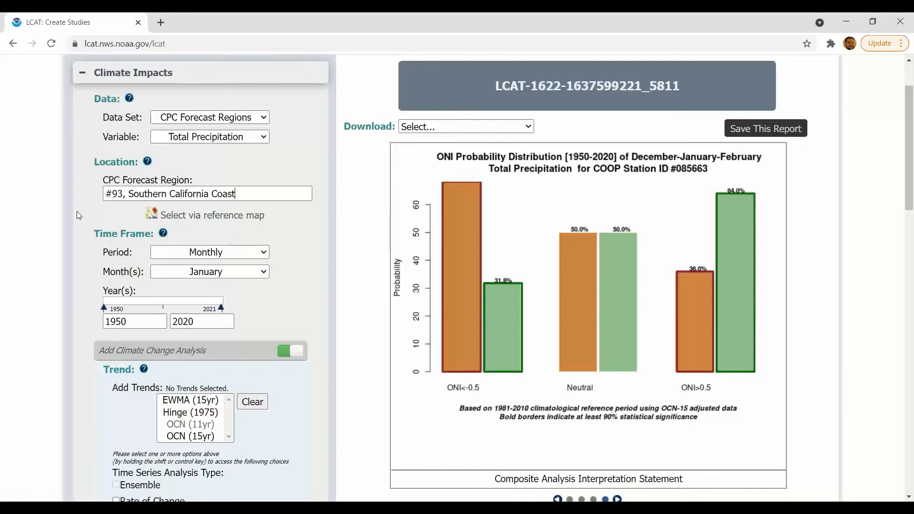
- Set the Southern California Coast time frame to a 3-Month Average (Seasonal) period covering Dec-Feb
{"action": "left_click", "coordinate": [193, 254]}
{"action": "left_click", "coordinate": [184, 307]}
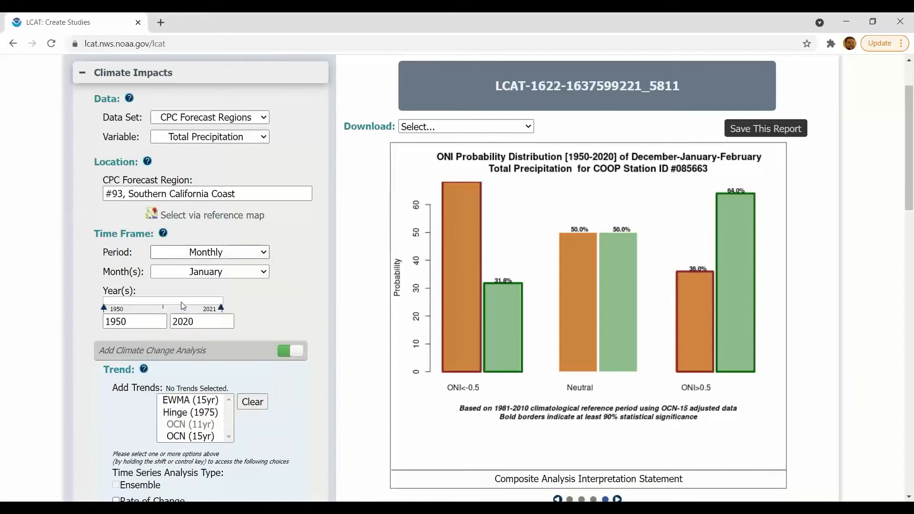
{"action": "left_click", "coordinate": [185, 272]}
{"action": "left_click", "coordinate": [186, 257]}
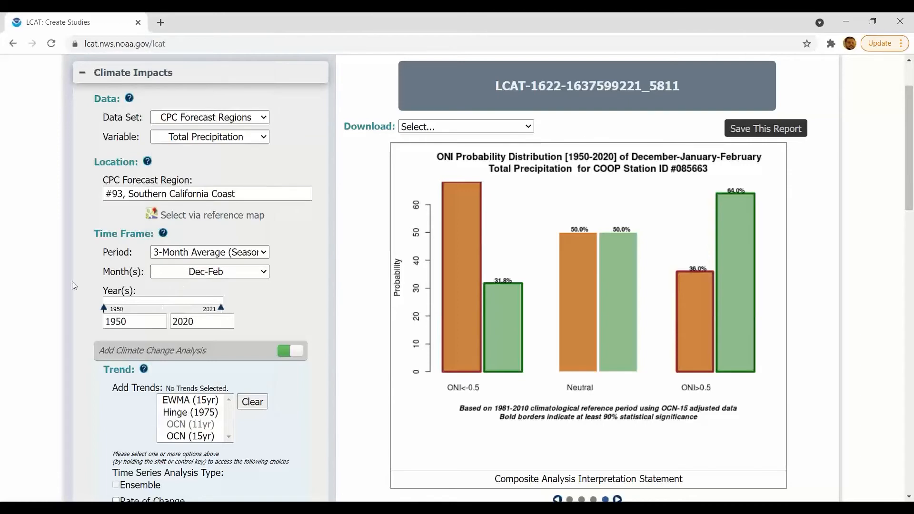
- Run the untrended Local ENSO Impacts analysis for the Southern California Coast with 2-Category binning at the 50% data percentile
{"action": "scroll", "coordinate": [72, 281], "scroll_direction": "down", "scroll_amount": 2}
{"action": "scroll", "coordinate": [90, 308], "scroll_direction": "down", "scroll_amount": 7}
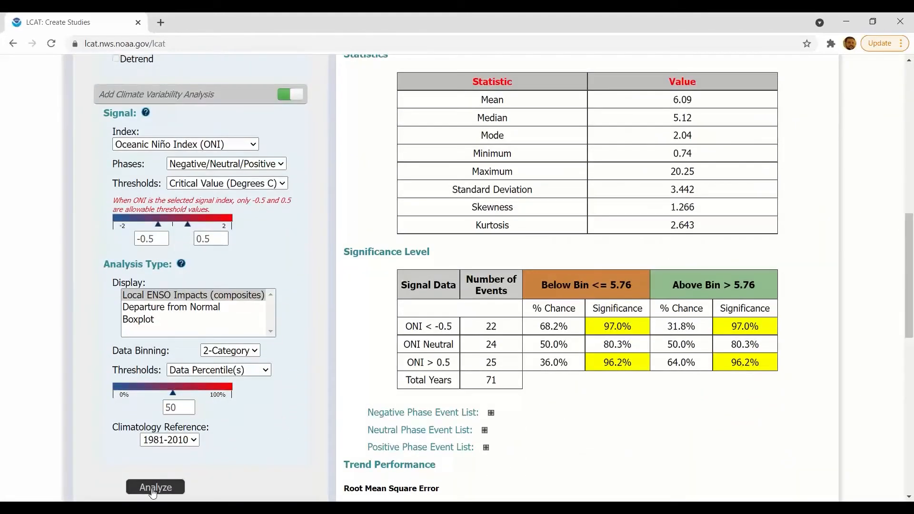
{"action": "left_click", "coordinate": [153, 487]}
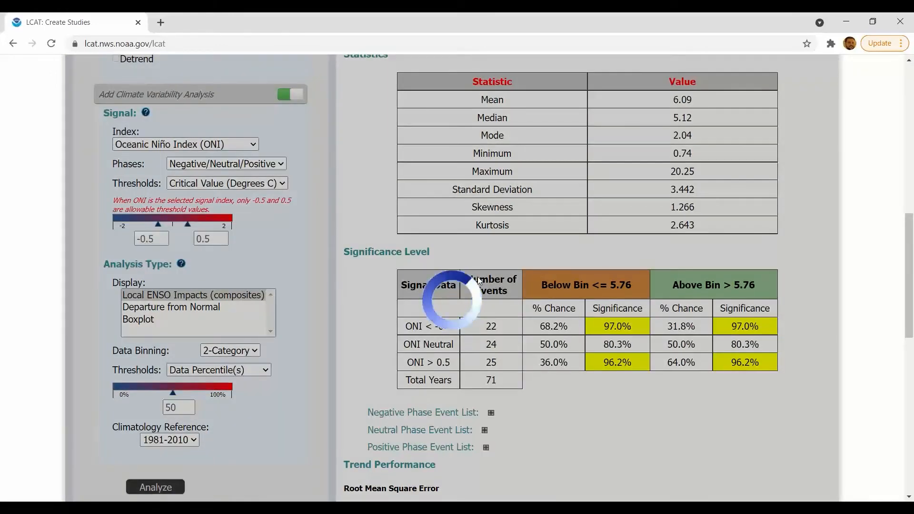
{"action": "scroll", "coordinate": [478, 276], "scroll_direction": "up", "scroll_amount": 9}
{"action": "scroll", "coordinate": [478, 276], "scroll_direction": "up", "scroll_amount": 1}
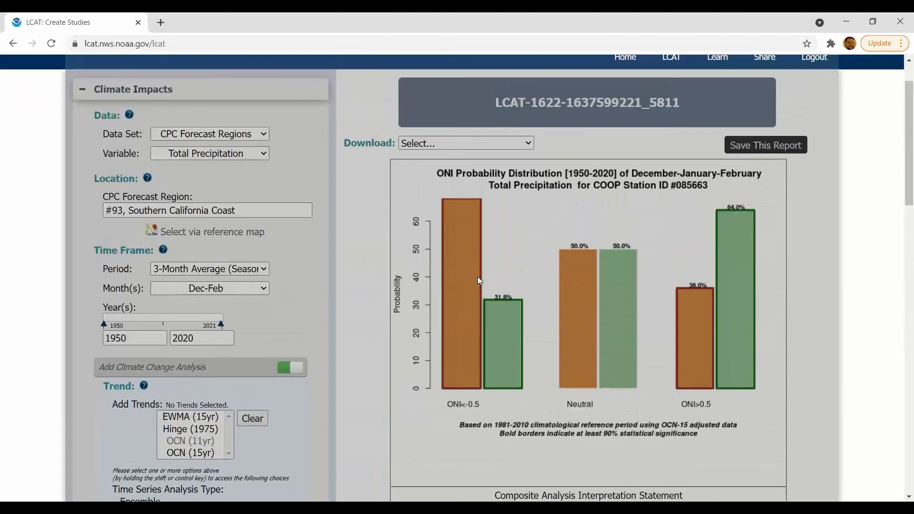
{"action": "scroll", "coordinate": [478, 276], "scroll_direction": "down", "scroll_amount": 1}
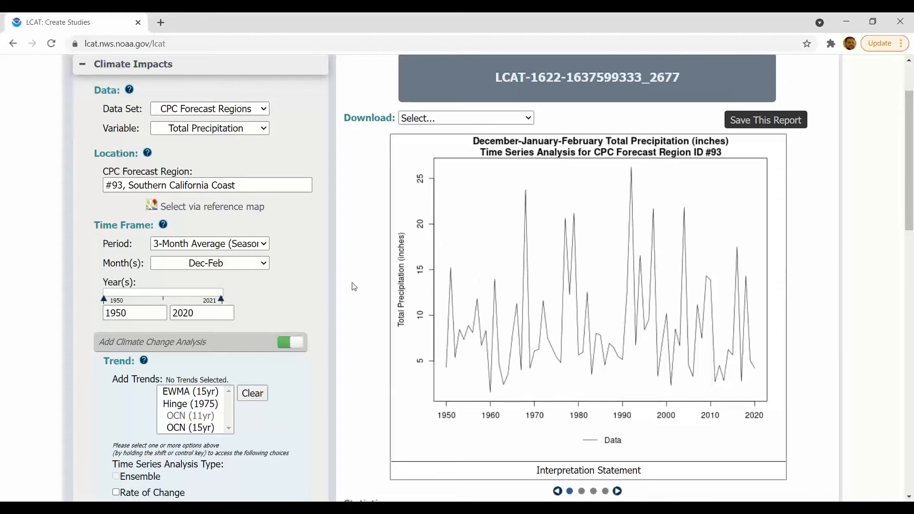
- Go through the Southern California Coast report's charts and examine the ONI probability distribution of total precipitation
{"action": "scroll", "coordinate": [354, 286], "scroll_direction": "down", "scroll_amount": 1}
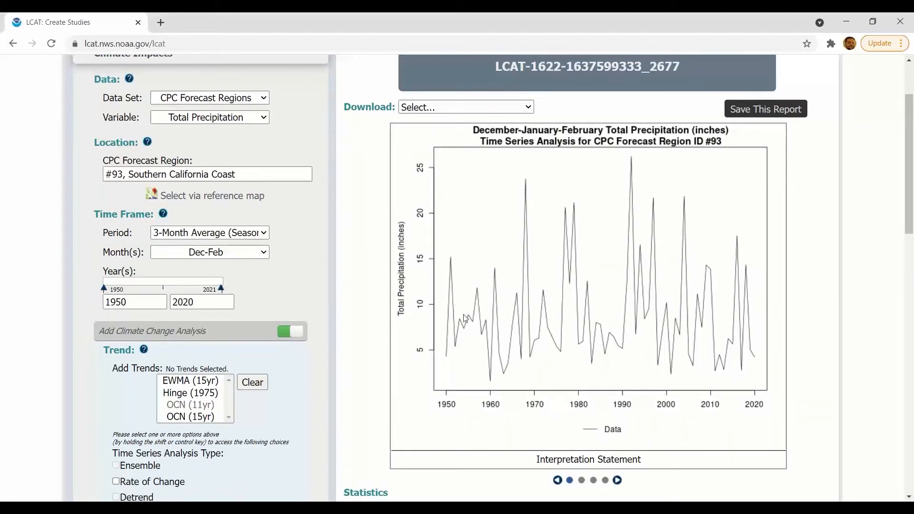
{"action": "left_click", "coordinate": [617, 480]}
{"action": "left_click", "coordinate": [618, 481]}
{"action": "left_click", "coordinate": [618, 481]}
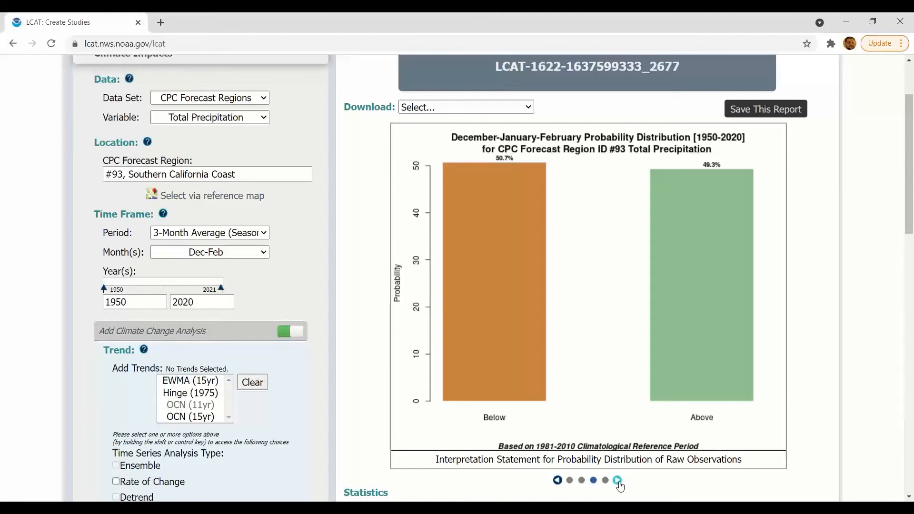
{"action": "left_click", "coordinate": [617, 481]}
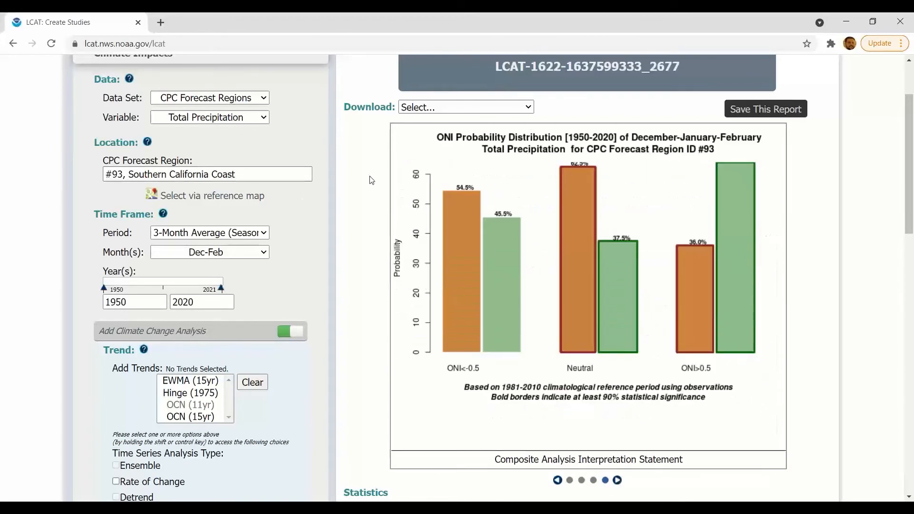
{"action": "scroll", "coordinate": [372, 180], "scroll_direction": "down", "scroll_amount": 1}
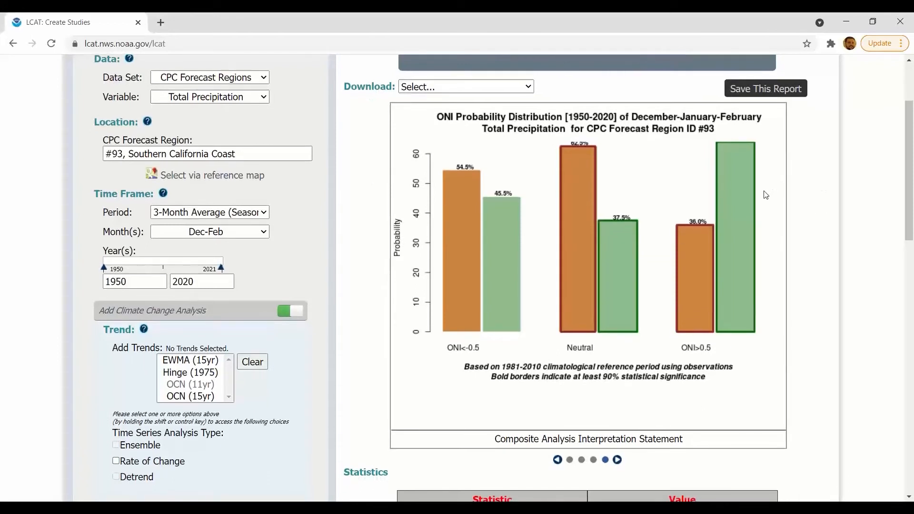
{"action": "scroll", "coordinate": [703, 246], "scroll_direction": "down", "scroll_amount": 1}
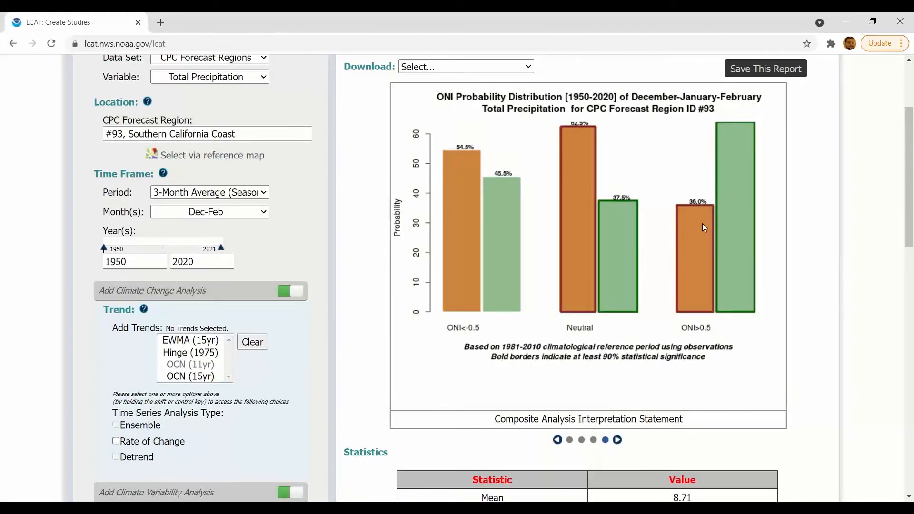
- Change the display type to Boxplot and run the Southern California Coast analysis again
{"action": "scroll", "coordinate": [603, 248], "scroll_direction": "down", "scroll_amount": 7}
{"action": "scroll", "coordinate": [601, 244], "scroll_direction": "down", "scroll_amount": 2}
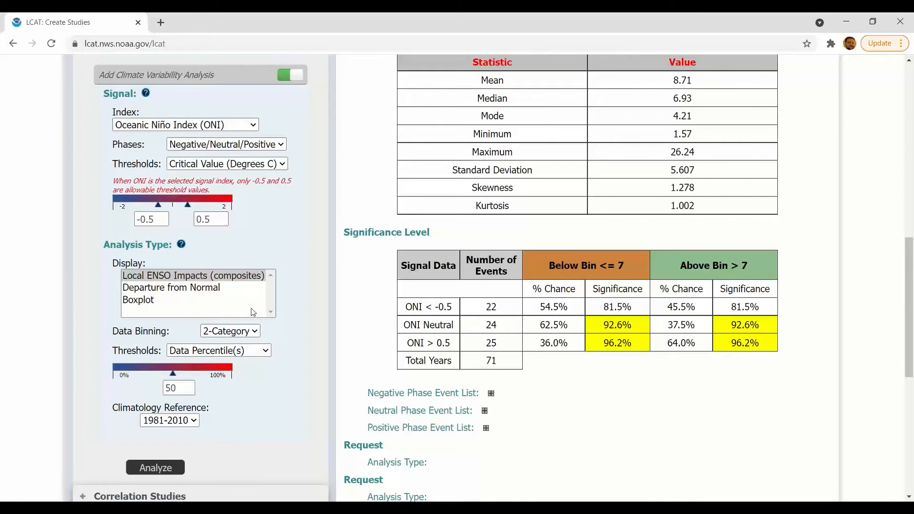
{"action": "left_click", "coordinate": [145, 300]}
{"action": "left_click", "coordinate": [156, 468]}
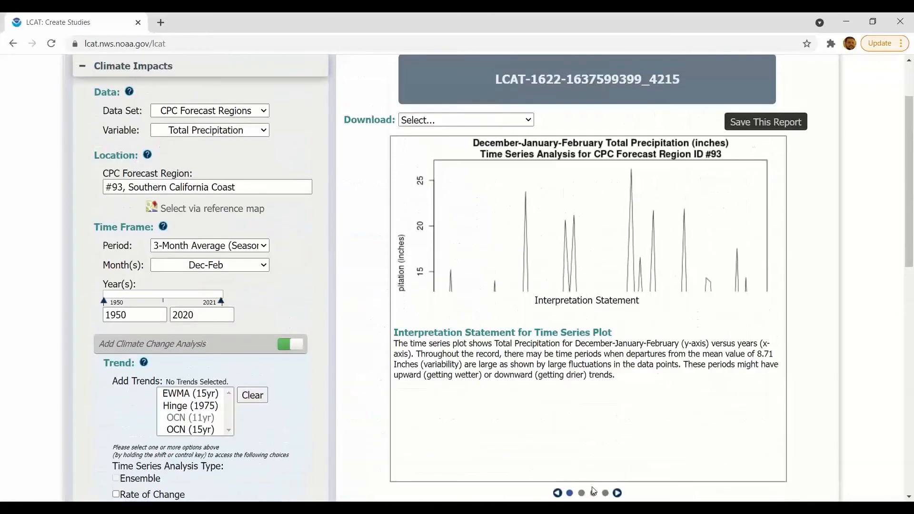
- Page through the new report to the ONI boxplot of total precipitation, and return to the histogram
{"action": "left_click", "coordinate": [618, 494]}
{"action": "left_click", "coordinate": [618, 494]}
{"action": "left_click", "coordinate": [618, 493]}
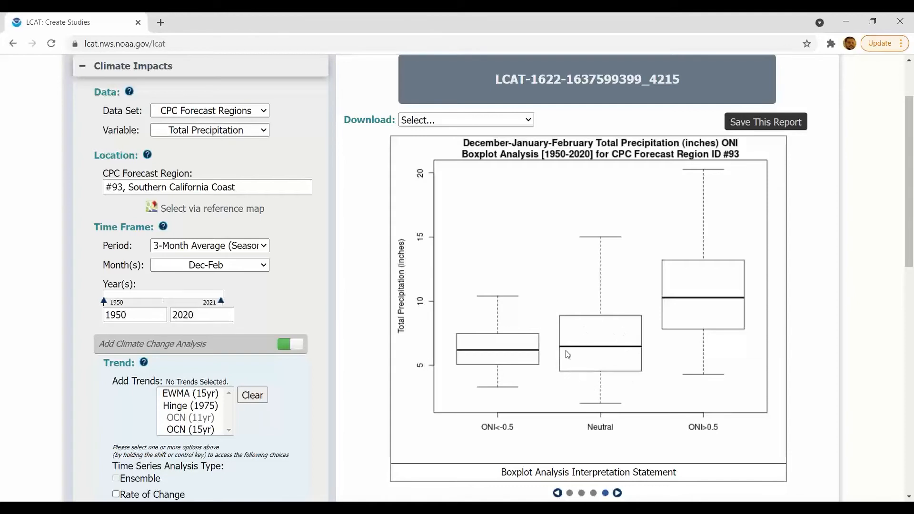
{"action": "scroll", "coordinate": [586, 336], "scroll_direction": "down", "scroll_amount": 2}
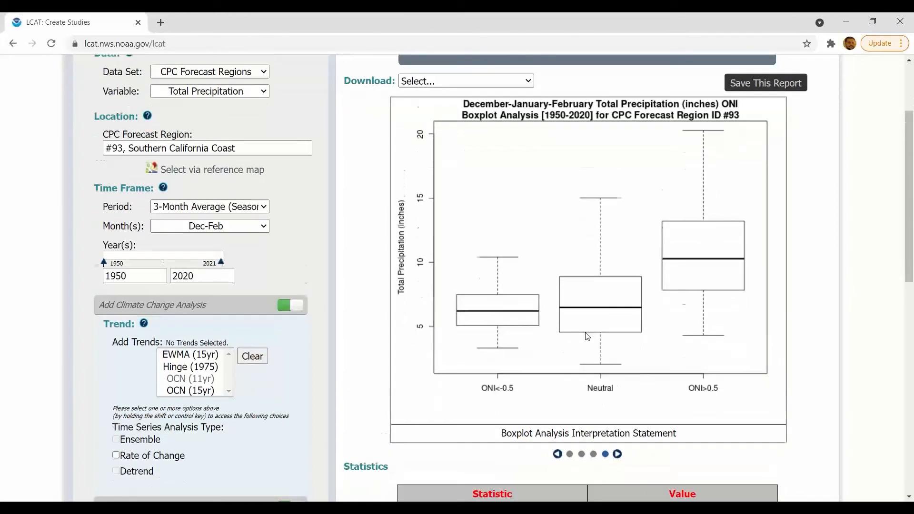
{"action": "left_click", "coordinate": [558, 408]}
{"action": "left_click", "coordinate": [558, 408]}
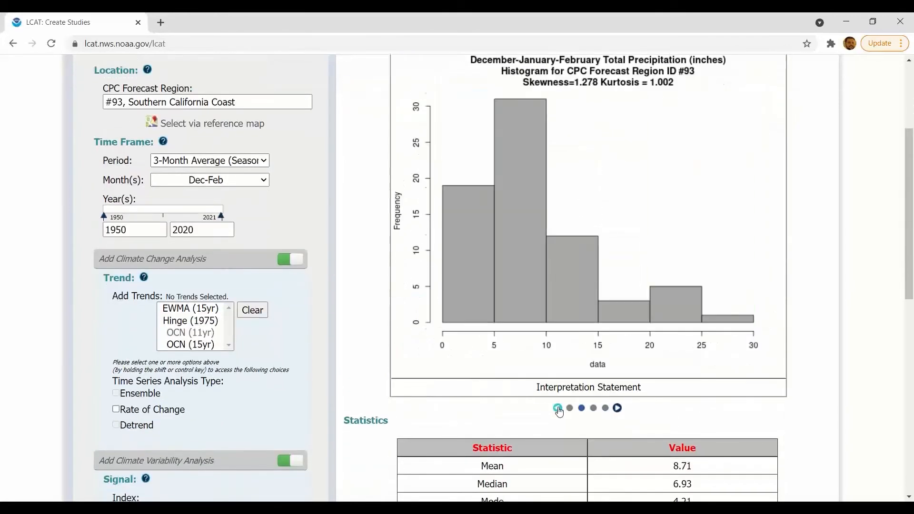
- Detrend the Southern California Coast data with the OCN (15yr) trend and run the Boxplot analysis
{"action": "scroll", "coordinate": [188, 355], "scroll_direction": "down", "scroll_amount": 1}
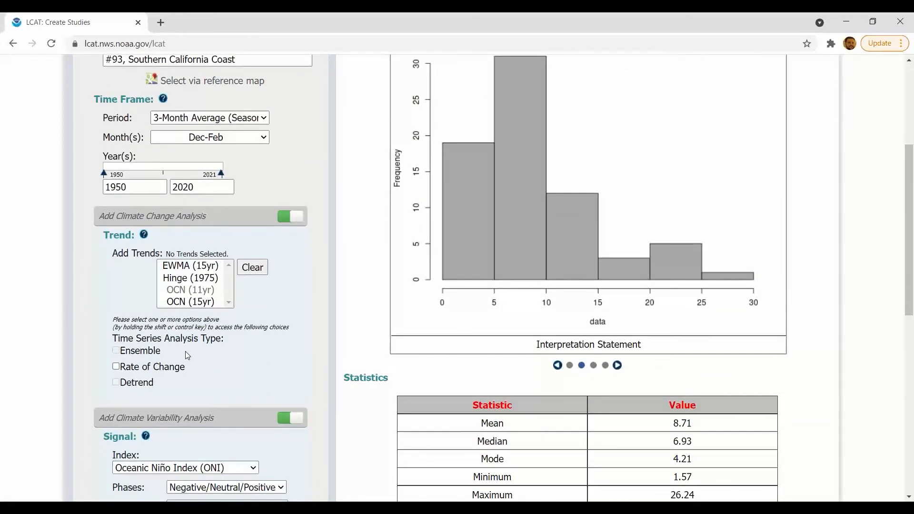
{"action": "scroll", "coordinate": [184, 351], "scroll_direction": "up", "scroll_amount": 1}
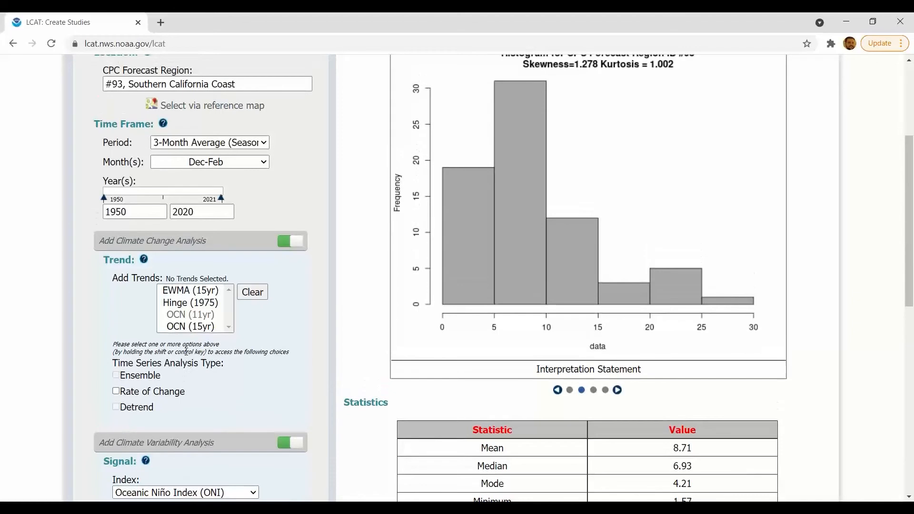
{"action": "scroll", "coordinate": [186, 352], "scroll_direction": "up", "scroll_amount": 2}
{"action": "scroll", "coordinate": [183, 362], "scroll_direction": "down", "scroll_amount": 1}
{"action": "left_click", "coordinate": [179, 368]}
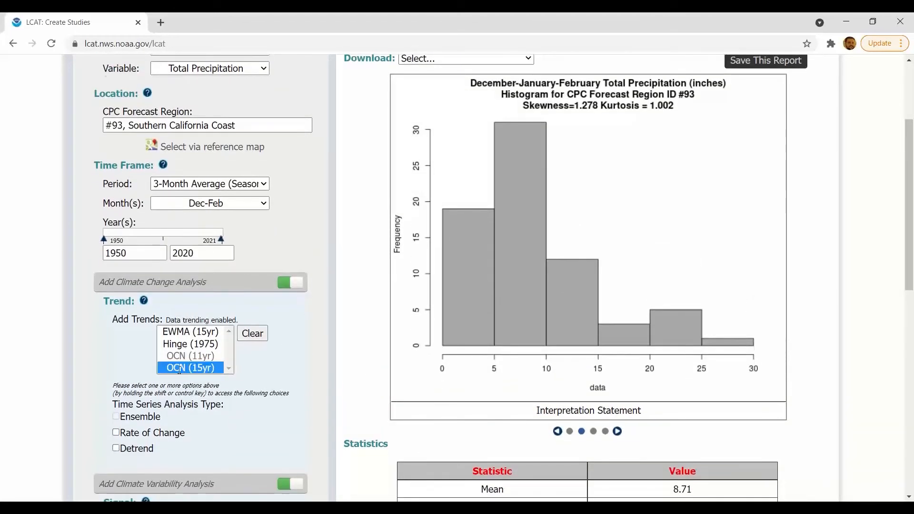
{"action": "left_click", "coordinate": [117, 448]}
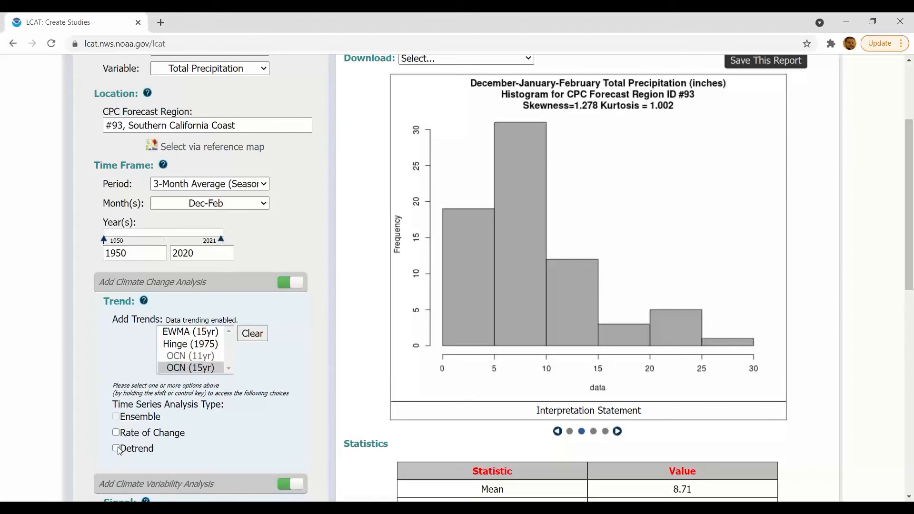
{"action": "scroll", "coordinate": [119, 449], "scroll_direction": "down", "scroll_amount": 5}
{"action": "scroll", "coordinate": [118, 447], "scroll_direction": "down", "scroll_amount": 3}
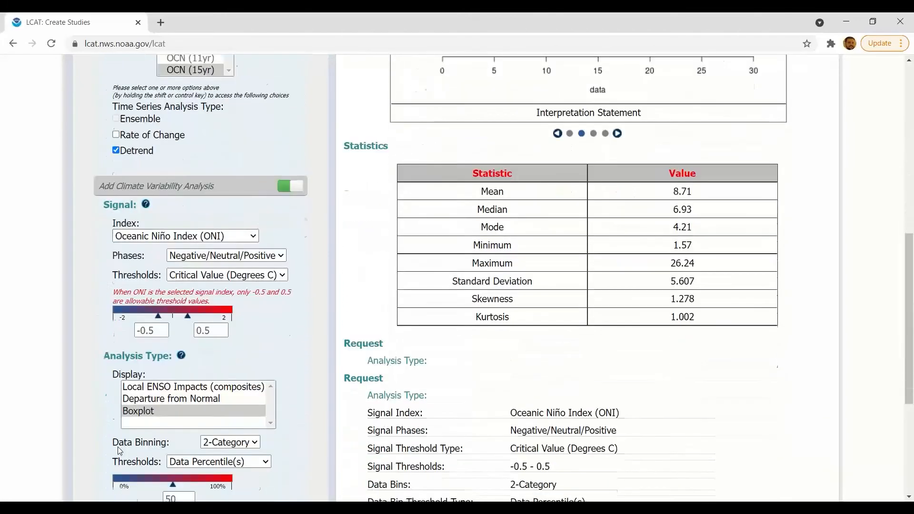
{"action": "scroll", "coordinate": [157, 500], "scroll_direction": "down", "scroll_amount": 1}
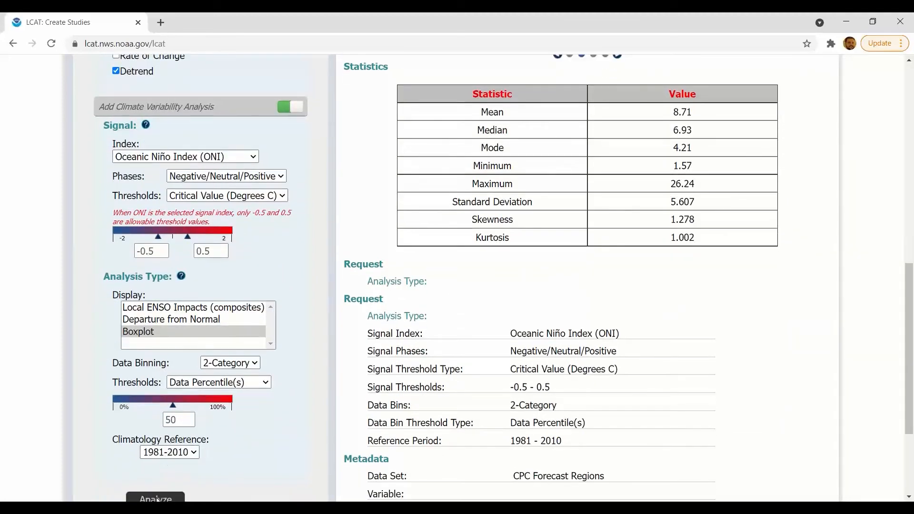
{"action": "left_click", "coordinate": [157, 499]}
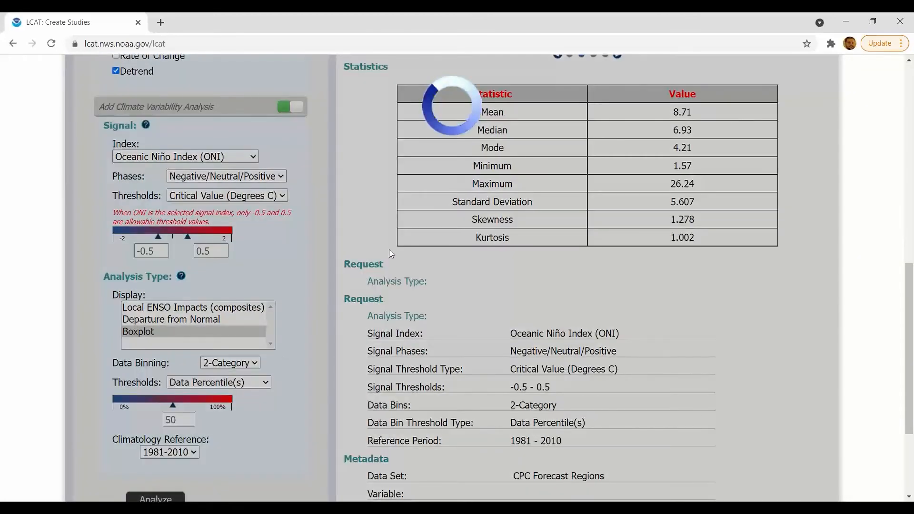
- Page through the OCN-detrended report to the ONI boxplot of total precipitation and examine it
{"action": "scroll", "coordinate": [390, 249], "scroll_direction": "up", "scroll_amount": 1}
{"action": "scroll", "coordinate": [389, 250], "scroll_direction": "up", "scroll_amount": 8}
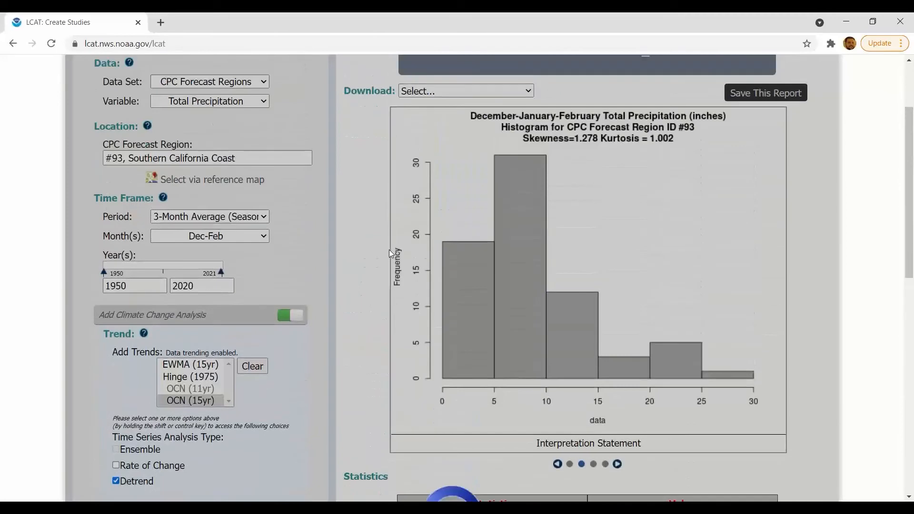
{"action": "scroll", "coordinate": [413, 261], "scroll_direction": "down", "scroll_amount": 7}
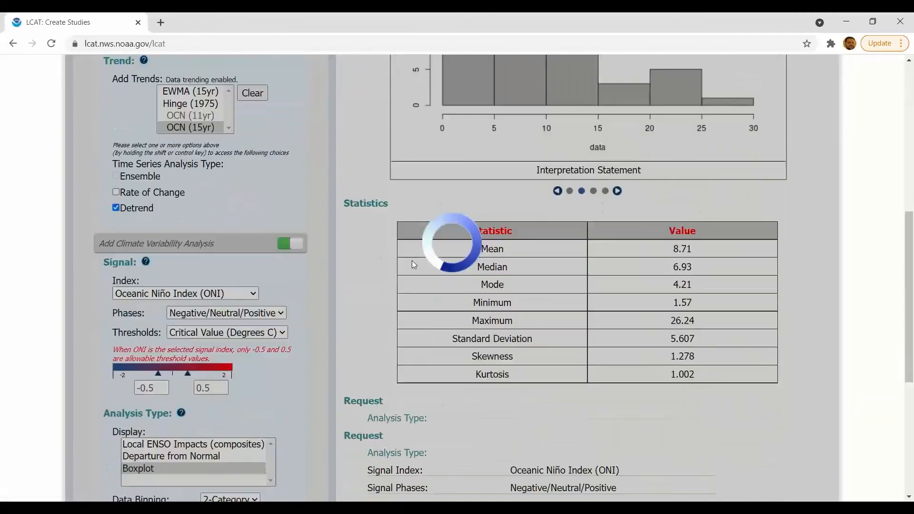
{"action": "scroll", "coordinate": [412, 261], "scroll_direction": "up", "scroll_amount": 2}
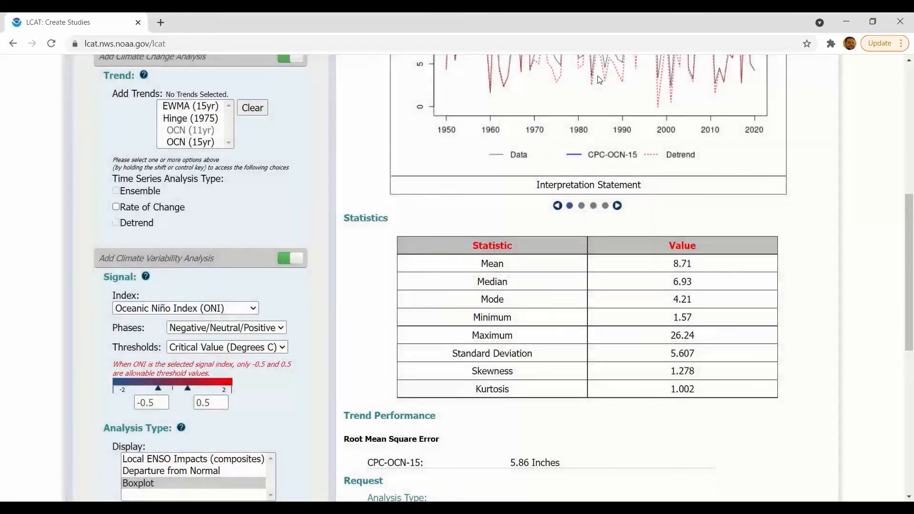
{"action": "scroll", "coordinate": [600, 80], "scroll_direction": "up", "scroll_amount": 4}
{"action": "left_click", "coordinate": [618, 360]}
{"action": "left_click", "coordinate": [617, 387]}
{"action": "left_click", "coordinate": [617, 387]}
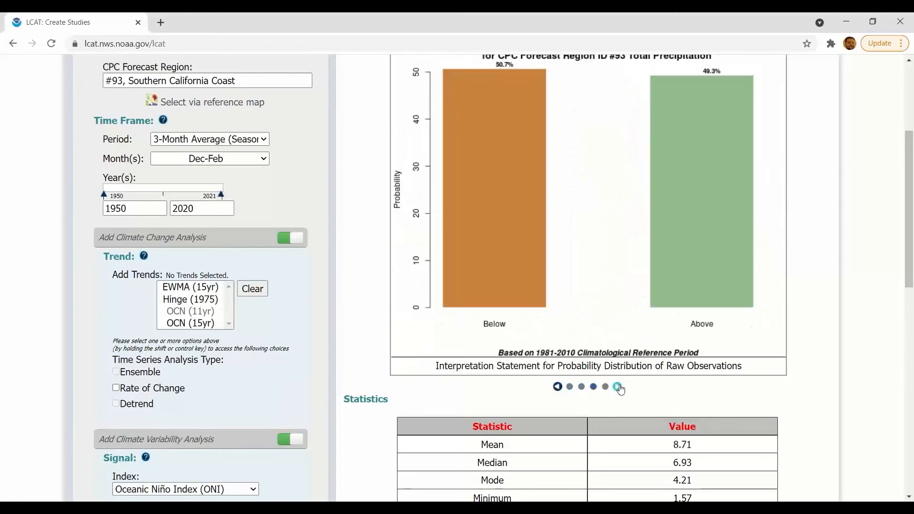
{"action": "left_click", "coordinate": [617, 386]}
{"action": "scroll", "coordinate": [673, 239], "scroll_direction": "up", "scroll_amount": 1}
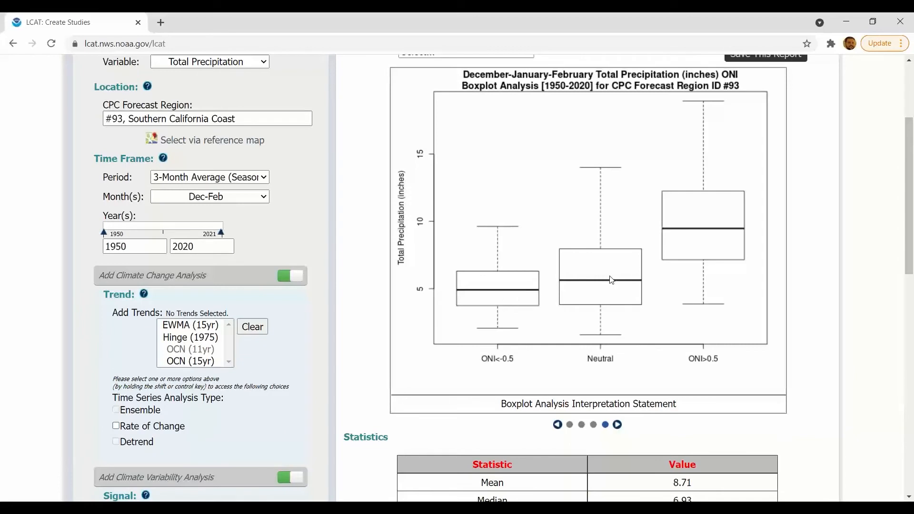
- Change the display to Local ENSO Impacts (composites) and run the Southern California Coast analysis without a trend
{"action": "scroll", "coordinate": [182, 412], "scroll_direction": "down", "scroll_amount": 4}
{"action": "scroll", "coordinate": [117, 386], "scroll_direction": "down", "scroll_amount": 1}
{"action": "left_click", "coordinate": [137, 444]}
{"action": "scroll", "coordinate": [136, 441], "scroll_direction": "down", "scroll_amount": 3}
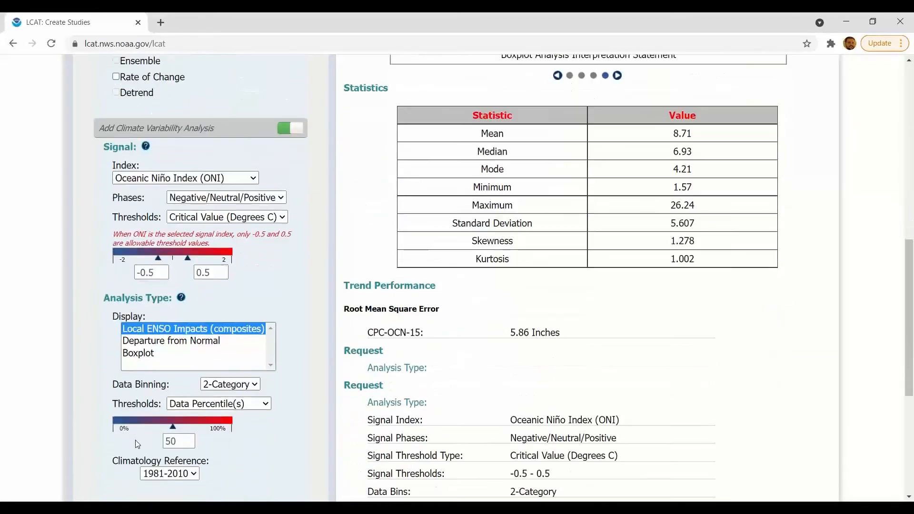
{"action": "left_click", "coordinate": [151, 485]}
{"action": "scroll", "coordinate": [384, 301], "scroll_direction": "up", "scroll_amount": 7}
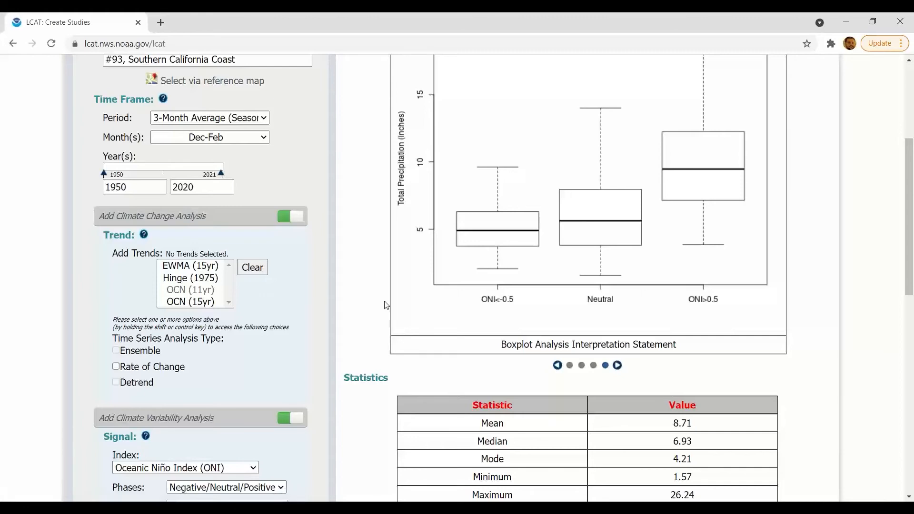
- Read the time series and composite analysis interpretation statements, and check the significance level table
{"action": "left_click", "coordinate": [522, 346]}
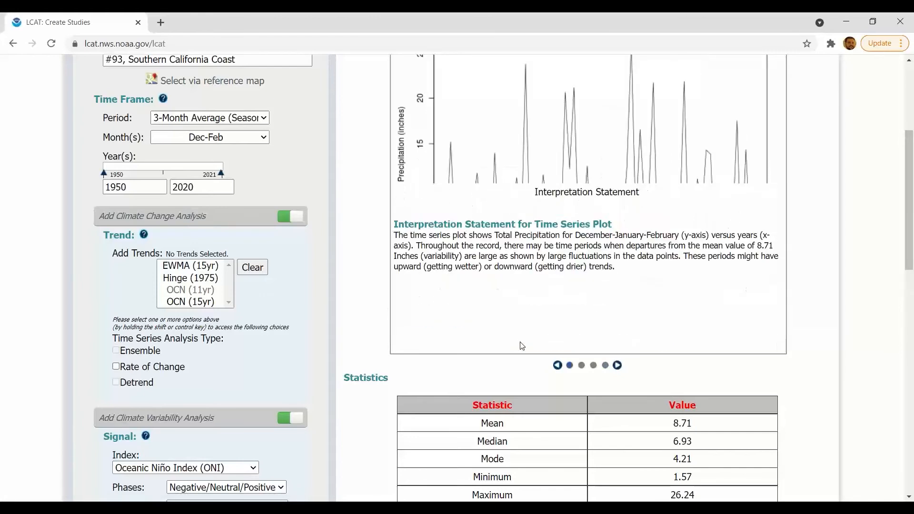
{"action": "scroll", "coordinate": [347, 311], "scroll_direction": "up", "scroll_amount": 5}
{"action": "scroll", "coordinate": [348, 312], "scroll_direction": "down", "scroll_amount": 3}
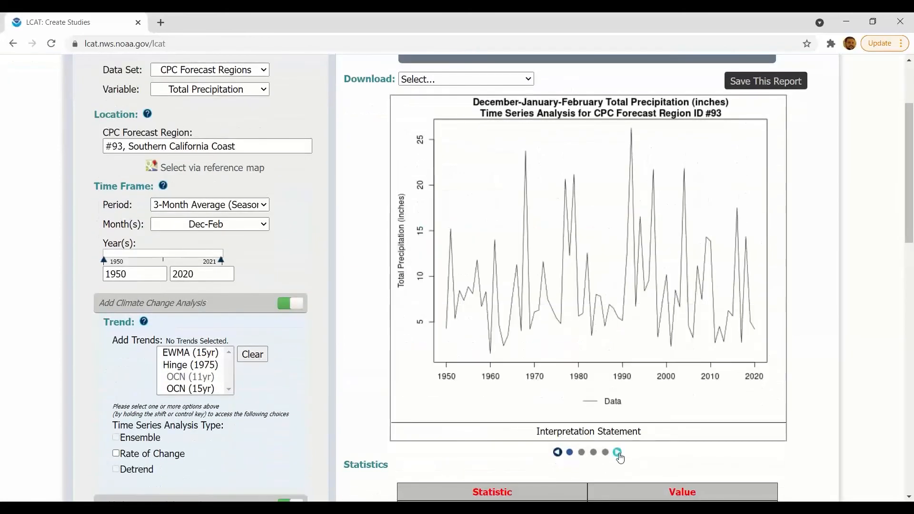
{"action": "left_click", "coordinate": [618, 453]}
{"action": "left_click", "coordinate": [617, 453]}
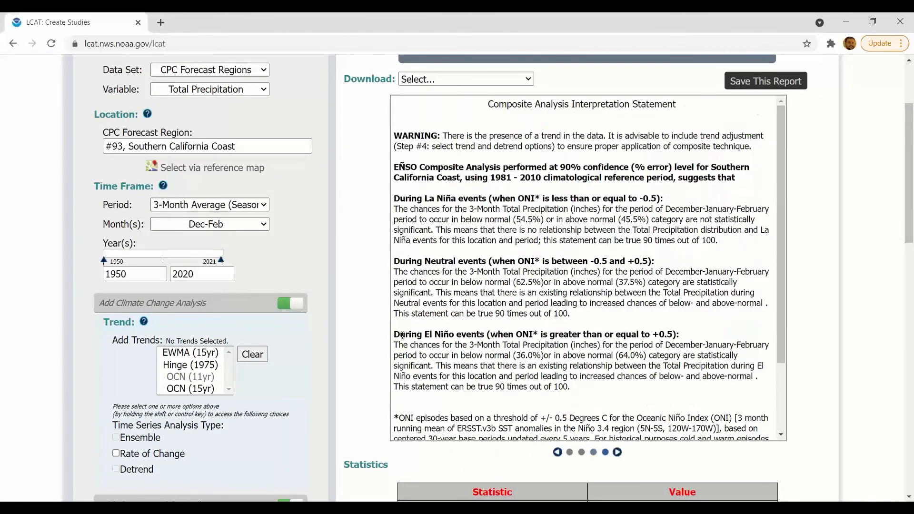
{"action": "scroll", "coordinate": [343, 298], "scroll_direction": "down", "scroll_amount": 7}
{"action": "scroll", "coordinate": [343, 299], "scroll_direction": "down", "scroll_amount": 1}
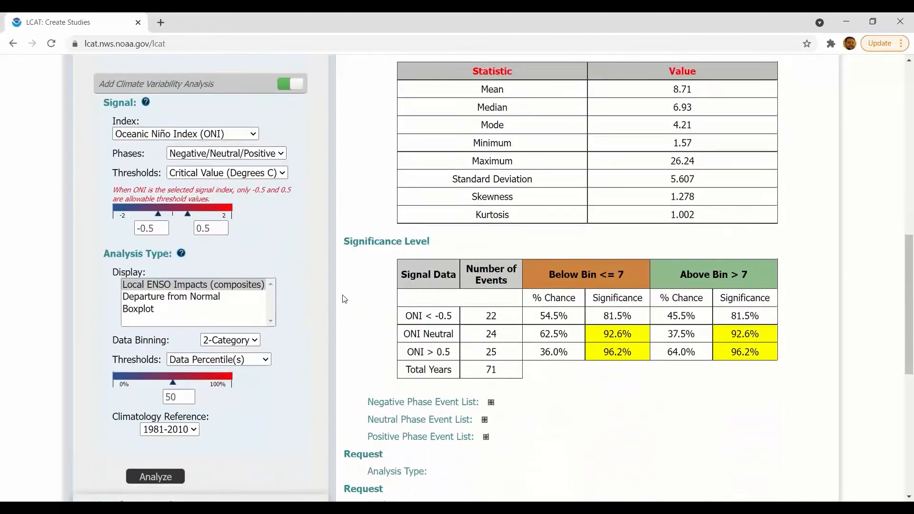
- Rerun the untrended Local ENSO Impacts analysis for the Southern California Coast
{"action": "left_click", "coordinate": [155, 477]}
{"action": "scroll", "coordinate": [250, 300], "scroll_direction": "up", "scroll_amount": 3}
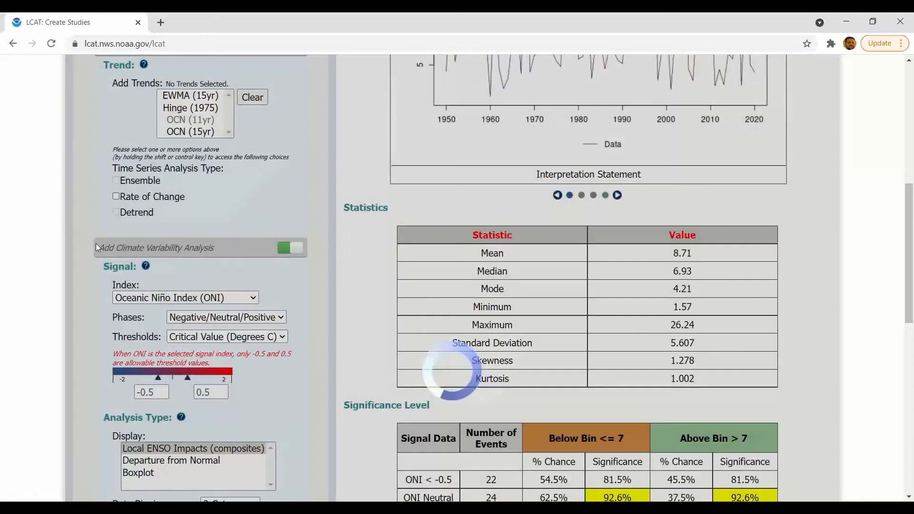
{"action": "scroll", "coordinate": [97, 247], "scroll_direction": "up", "scroll_amount": 1}
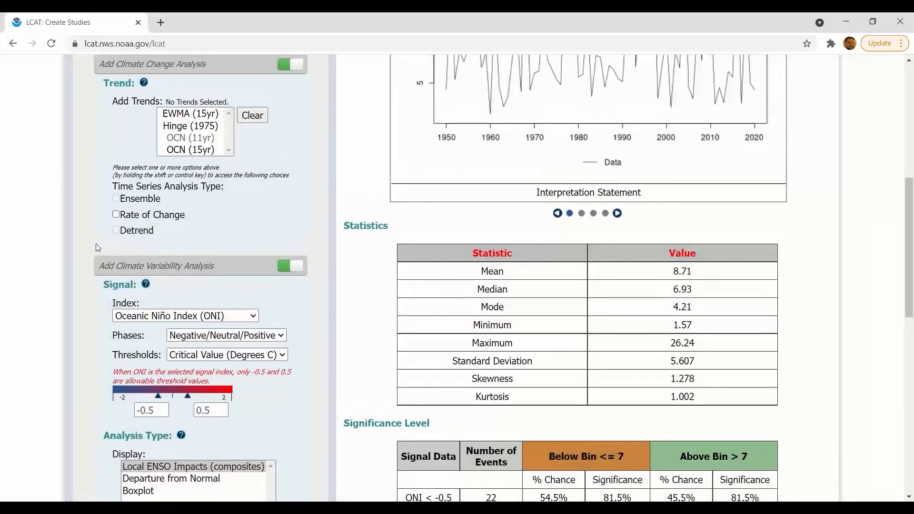
- Detrend with Hinge (1975), add the Departure from Normal and Boxplot displays to Local ENSO Impacts, and run the analysis
{"action": "scroll", "coordinate": [97, 247], "scroll_direction": "up", "scroll_amount": 1}
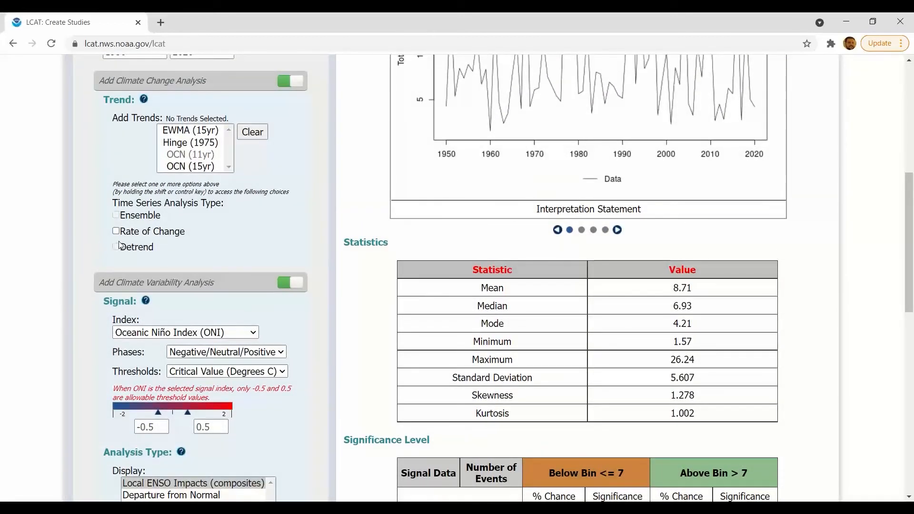
{"action": "left_click", "coordinate": [167, 143]}
{"action": "left_click", "coordinate": [116, 246]}
{"action": "scroll", "coordinate": [115, 245], "scroll_direction": "down", "scroll_amount": 5}
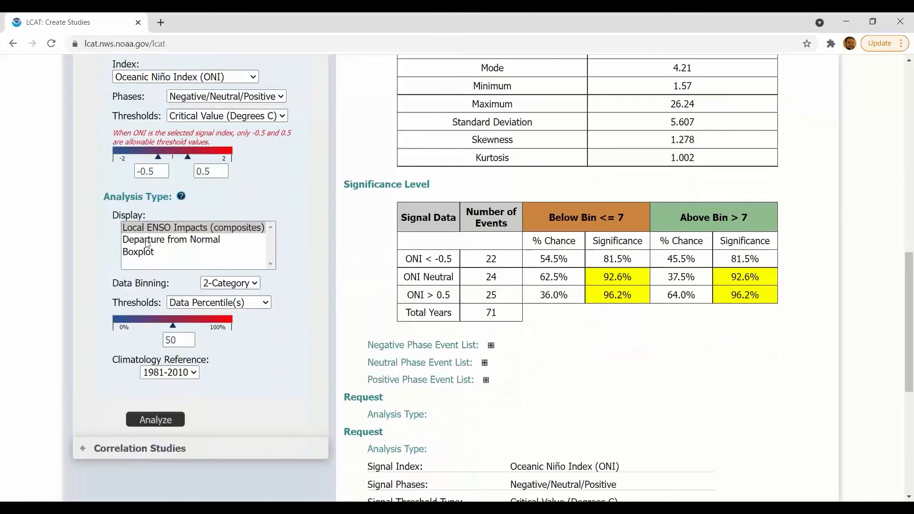
{"action": "left_click", "coordinate": [147, 243], "text": "ctrl"}
{"action": "left_click", "coordinate": [143, 253], "text": "ctrl"}
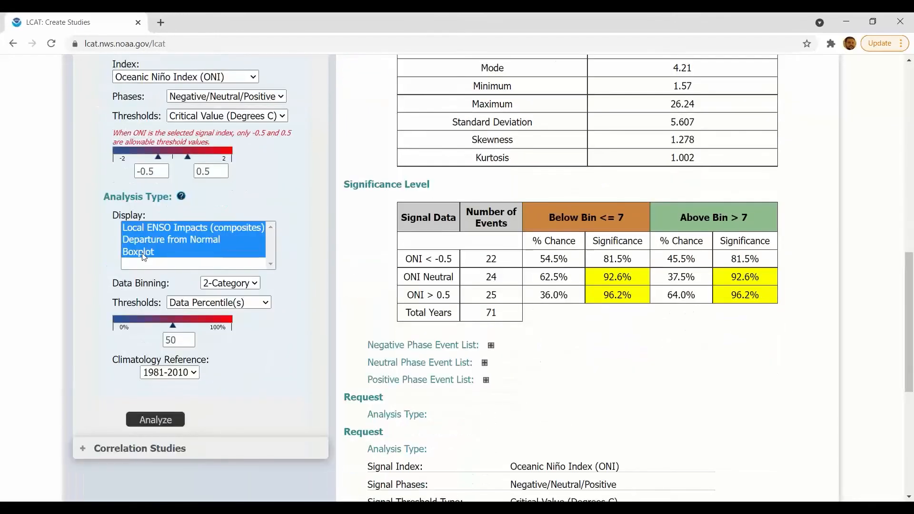
{"action": "left_click", "coordinate": [154, 424]}
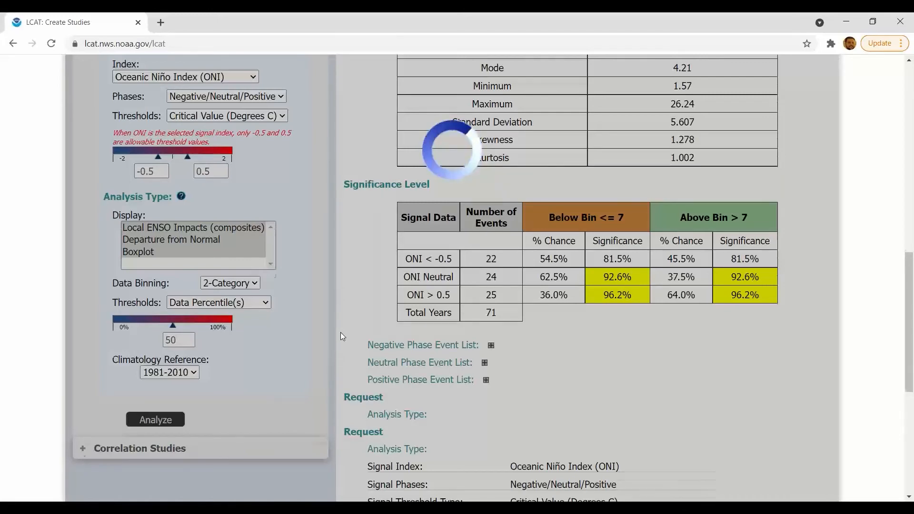
- Page through the Hinge-detrended report to the ONI probability distribution, and return to the time series plot
{"action": "scroll", "coordinate": [341, 333], "scroll_direction": "up", "scroll_amount": 4}
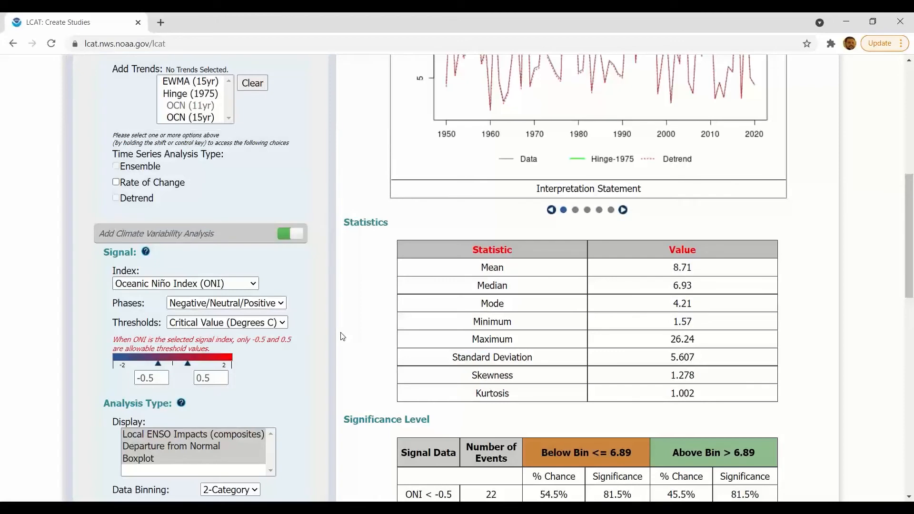
{"action": "scroll", "coordinate": [602, 452], "scroll_direction": "up", "scroll_amount": 5}
{"action": "left_click", "coordinate": [622, 422]}
{"action": "left_click", "coordinate": [622, 422]}
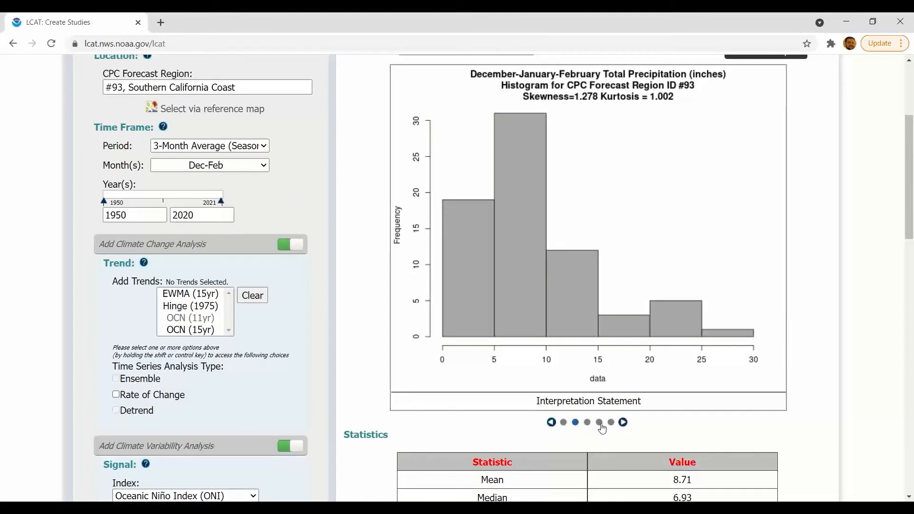
{"action": "left_click", "coordinate": [623, 423]}
{"action": "left_click", "coordinate": [622, 422]}
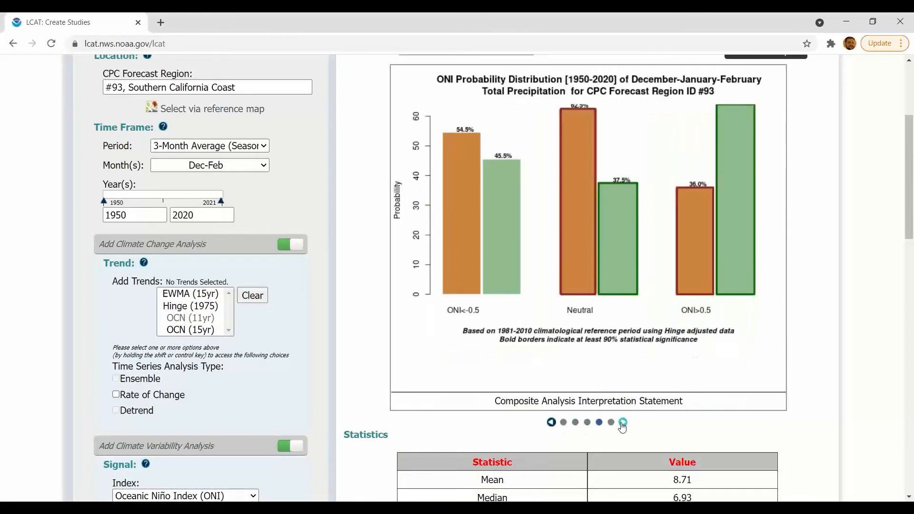
{"action": "left_click", "coordinate": [551, 423]}
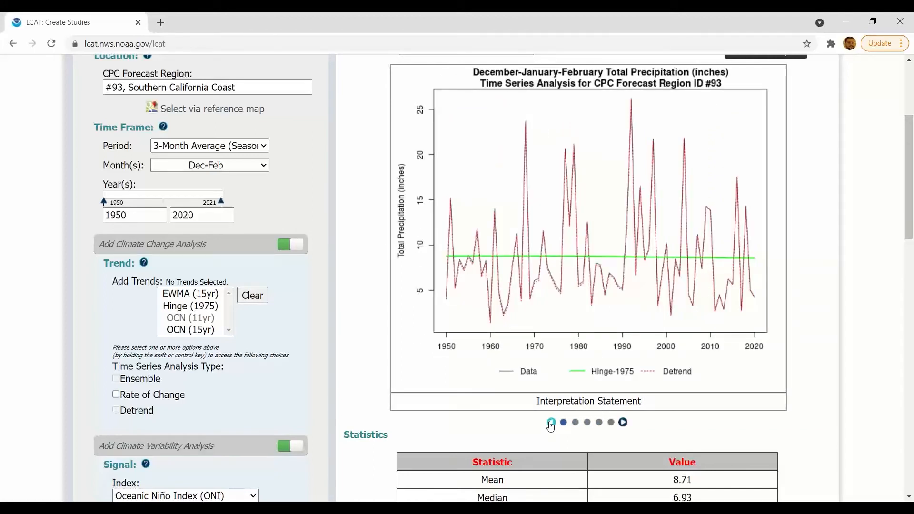
- Switch the detrending to OCN (15yr) and run the analysis with all three displays
{"action": "scroll", "coordinate": [550, 424], "scroll_direction": "down", "scroll_amount": 1}
{"action": "left_click", "coordinate": [190, 303]}
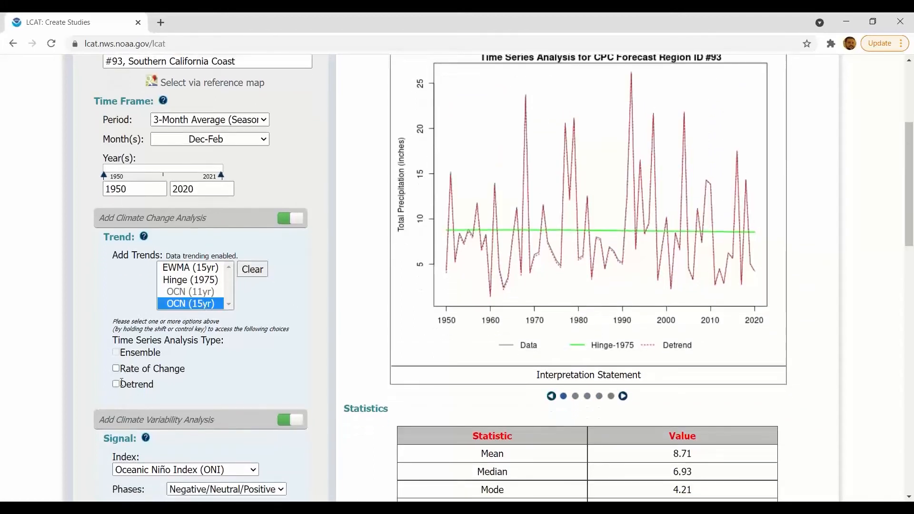
{"action": "left_click", "coordinate": [116, 384]}
{"action": "scroll", "coordinate": [72, 384], "scroll_direction": "down", "scroll_amount": 3}
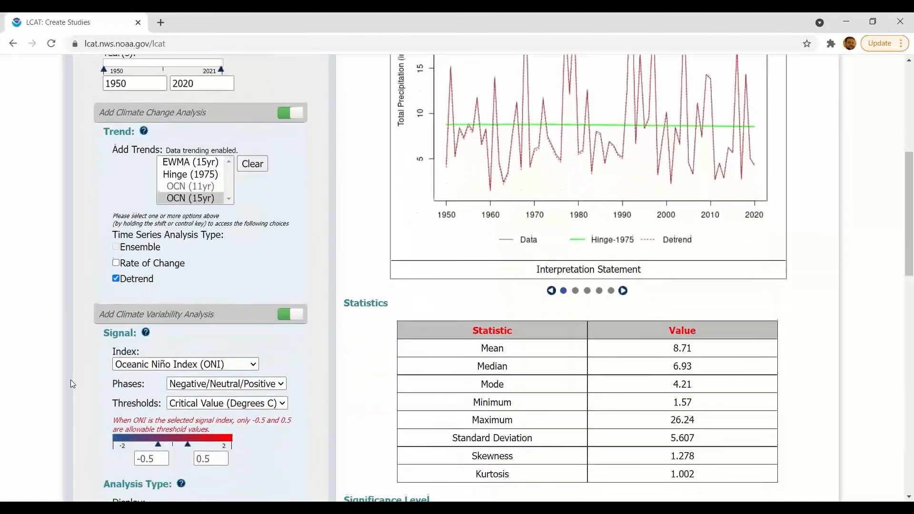
{"action": "scroll", "coordinate": [73, 383], "scroll_direction": "down", "scroll_amount": 6}
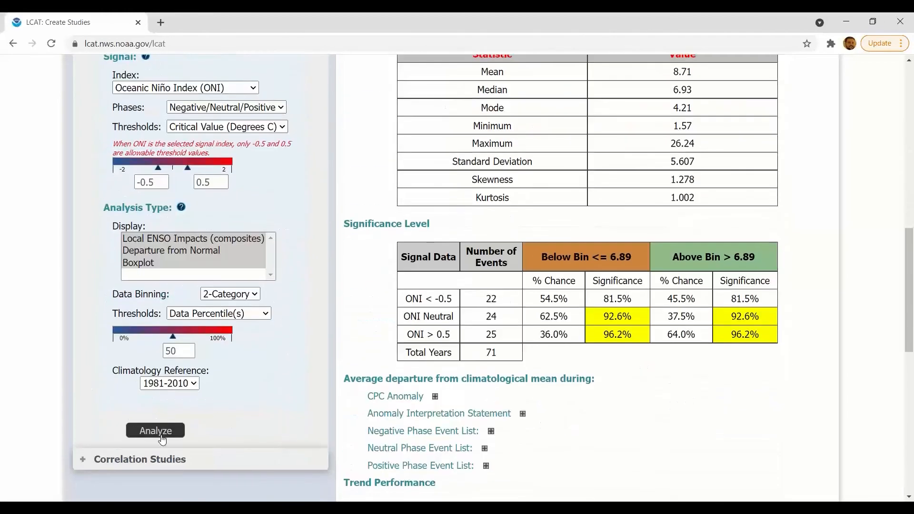
{"action": "left_click", "coordinate": [161, 439]}
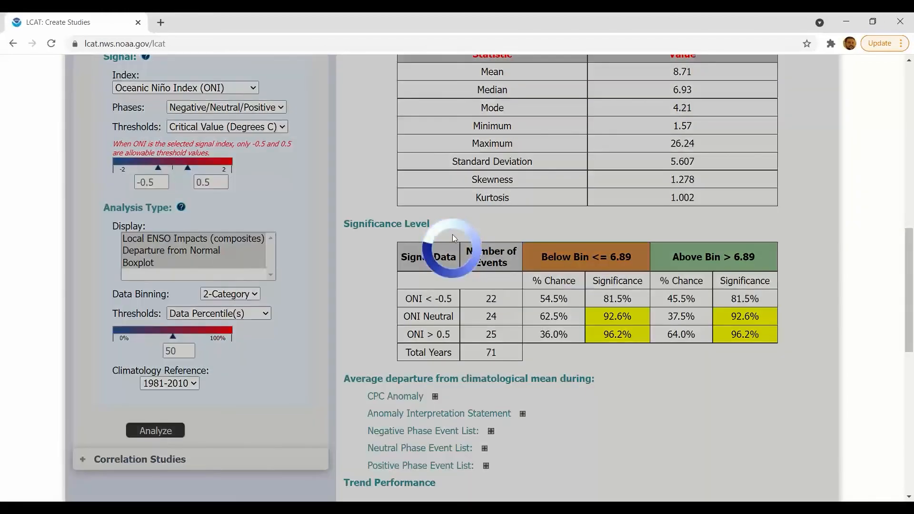
- Page through the OCN-15 detrended Southern California Coast report to the boxplot, and examine the Significance Level table
{"action": "scroll", "coordinate": [452, 234], "scroll_direction": "up", "scroll_amount": 5}
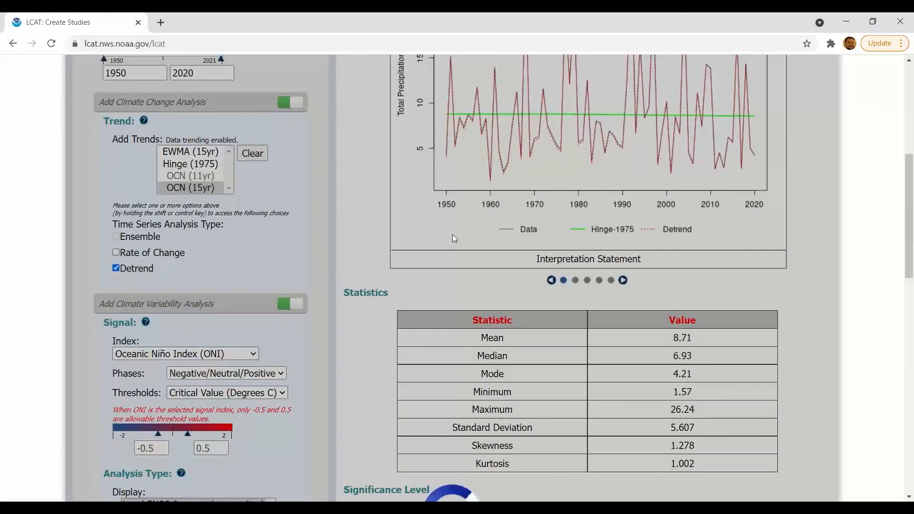
{"action": "scroll", "coordinate": [452, 234], "scroll_direction": "down", "scroll_amount": 4}
{"action": "scroll", "coordinate": [452, 235], "scroll_direction": "up", "scroll_amount": 5}
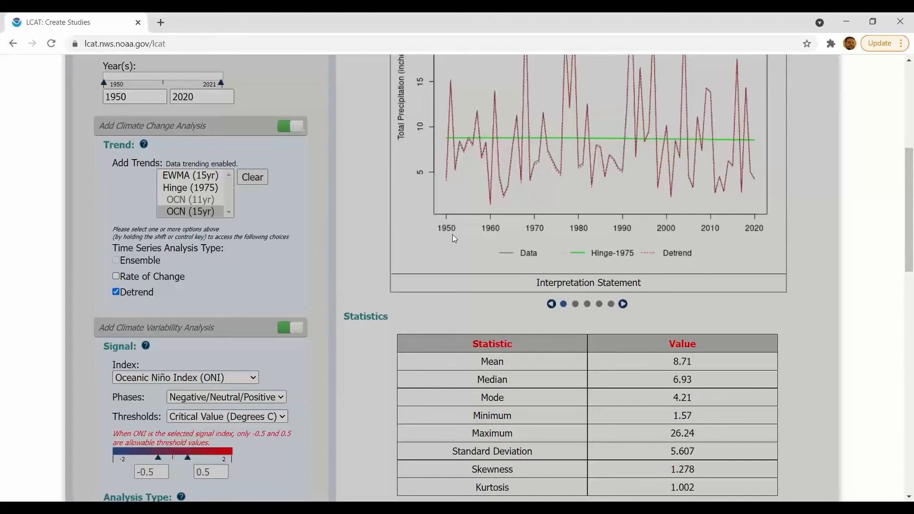
{"action": "scroll", "coordinate": [452, 234], "scroll_direction": "up", "scroll_amount": 3}
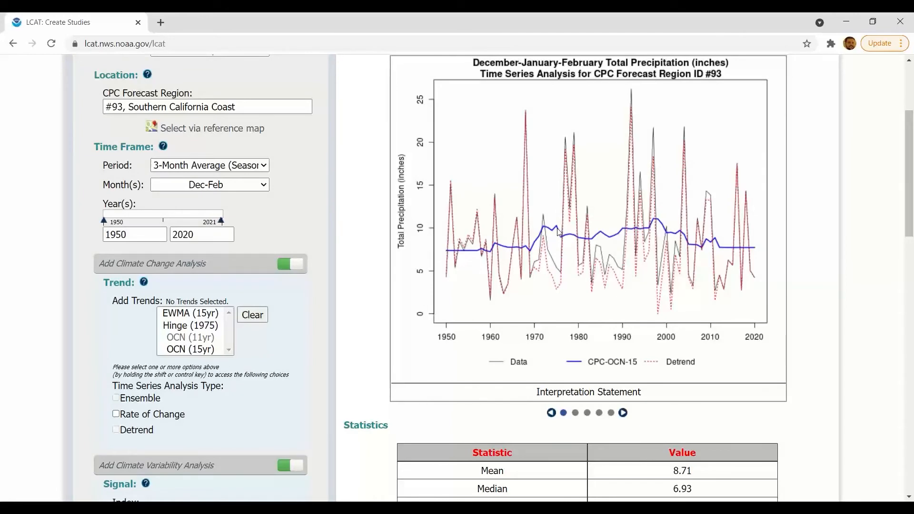
{"action": "left_click", "coordinate": [623, 413]}
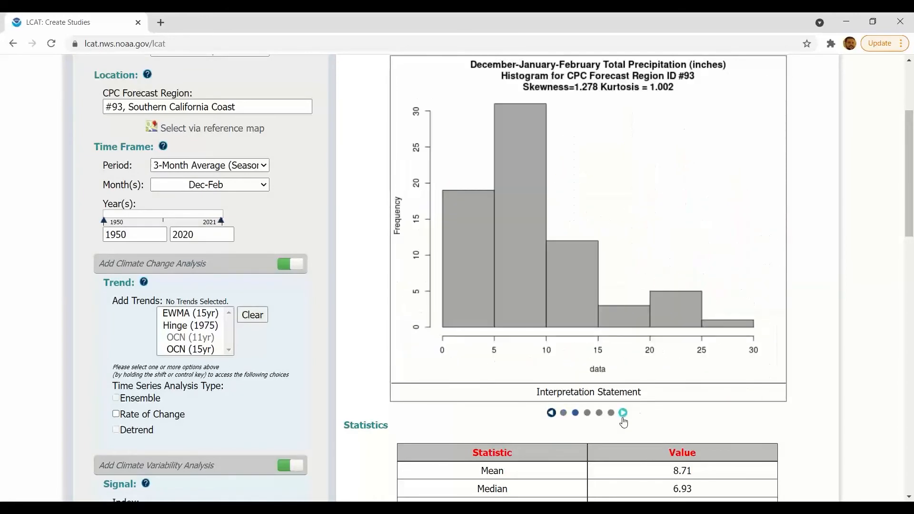
{"action": "left_click", "coordinate": [623, 414]}
{"action": "left_click", "coordinate": [623, 413]}
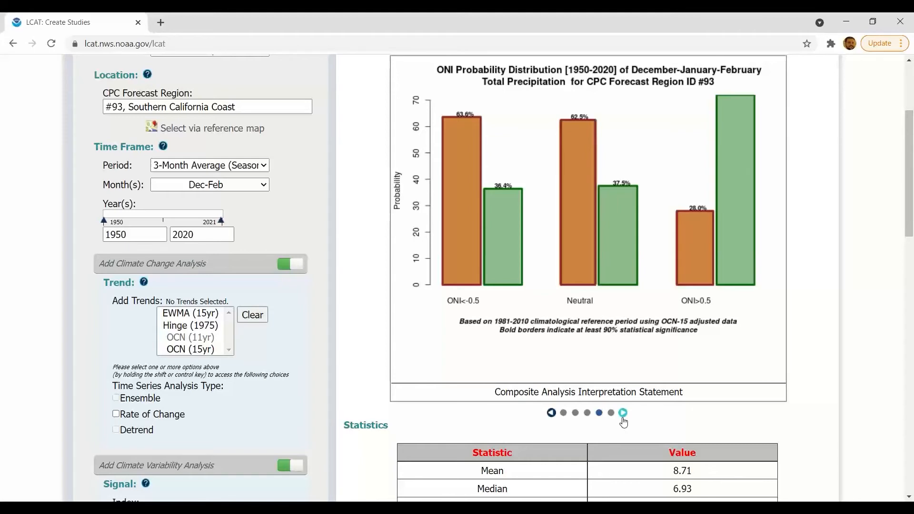
{"action": "left_click", "coordinate": [623, 414]}
{"action": "scroll", "coordinate": [623, 422], "scroll_direction": "down", "scroll_amount": 7}
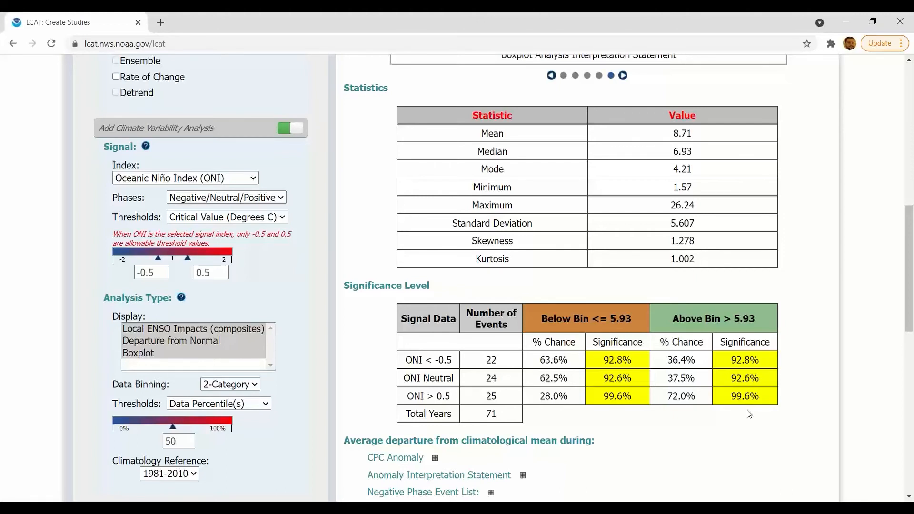
- Switch the data set to Homogenized Station Data and choose the Barrow WSO AP, AK station as the location
{"action": "scroll", "coordinate": [749, 413], "scroll_direction": "up", "scroll_amount": 10}
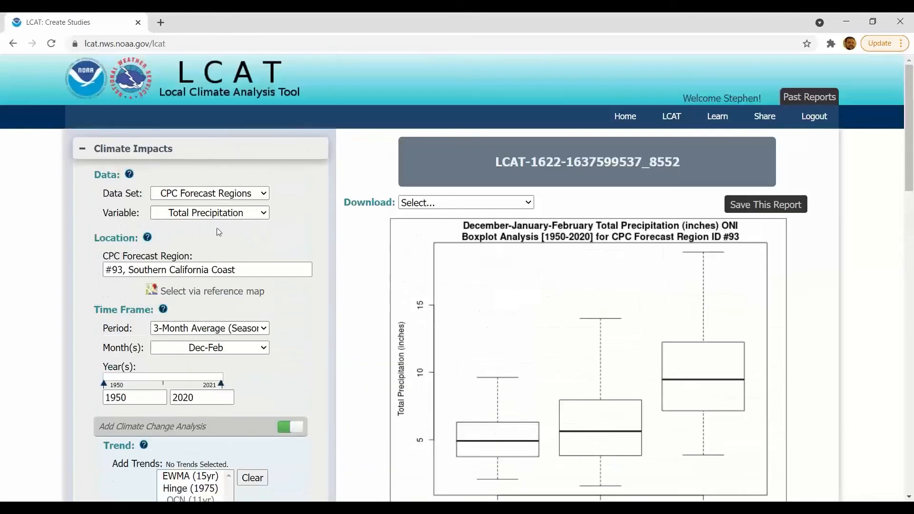
{"action": "left_click", "coordinate": [190, 193]}
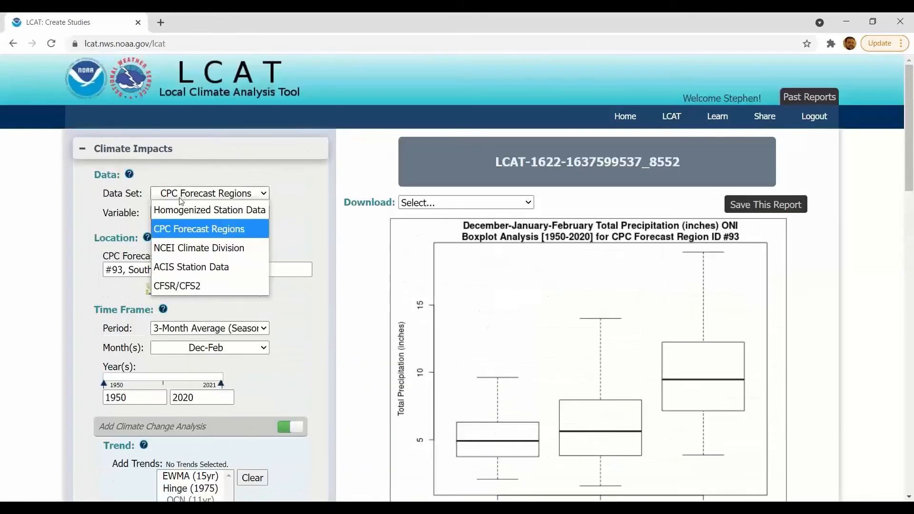
{"action": "key", "text": "Escape"}
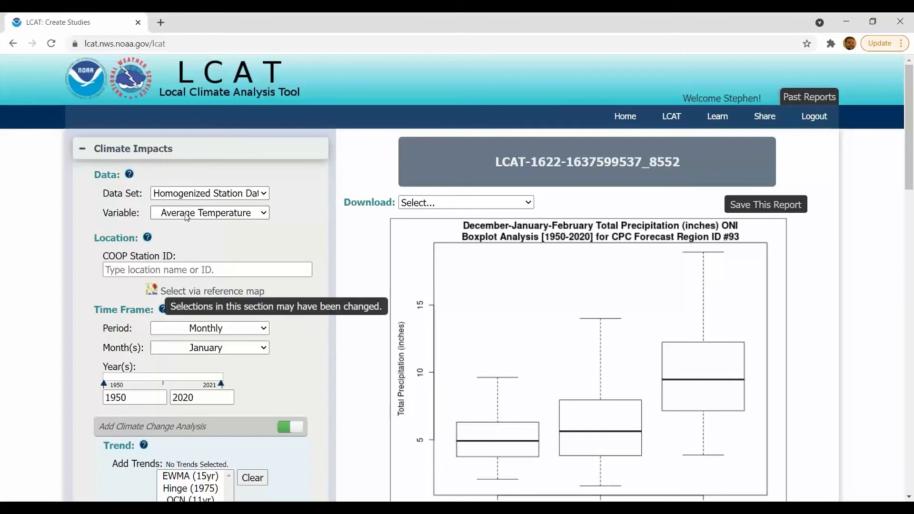
{"action": "left_click", "coordinate": [179, 271]}
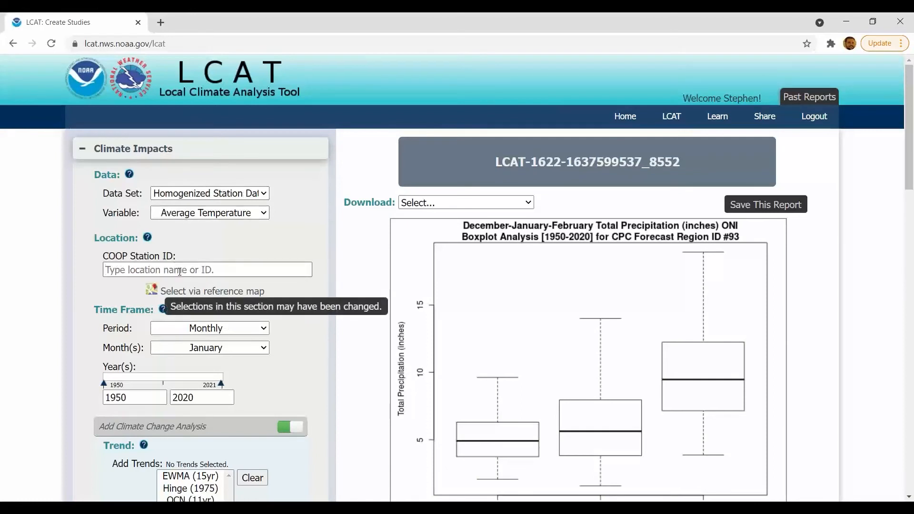
{"action": "type", "text": "Ba"}
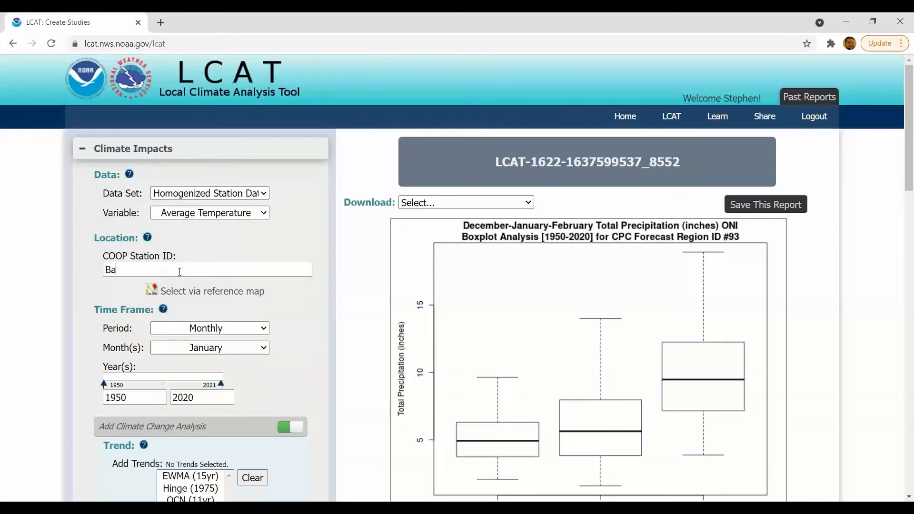
{"action": "type", "text": "rrow"}
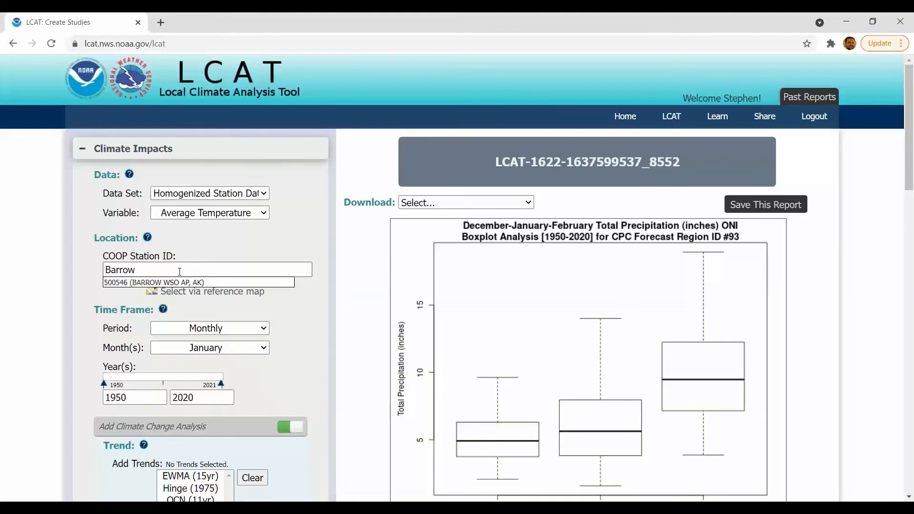
{"action": "left_click", "coordinate": [165, 284]}
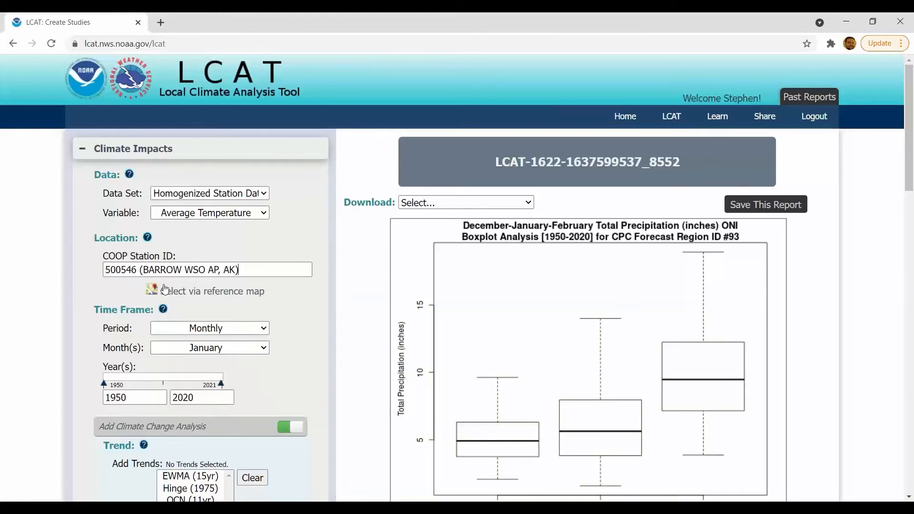
- Set the period to 3-Month Average for Dec-Feb and run the untrended average temperature analysis for Barrow
{"action": "scroll", "coordinate": [181, 300], "scroll_direction": "down", "scroll_amount": 1}
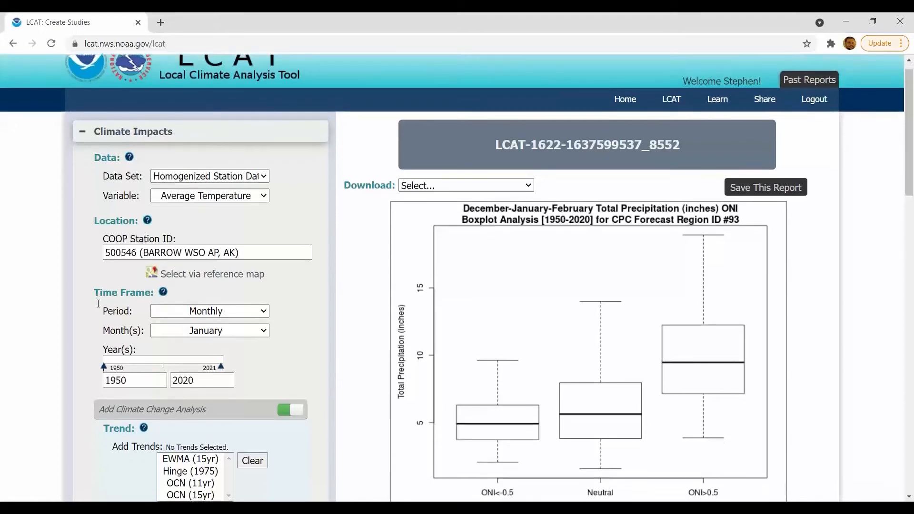
{"action": "left_click", "coordinate": [198, 307]}
{"action": "left_click", "coordinate": [180, 341]}
{"action": "left_click", "coordinate": [161, 324]}
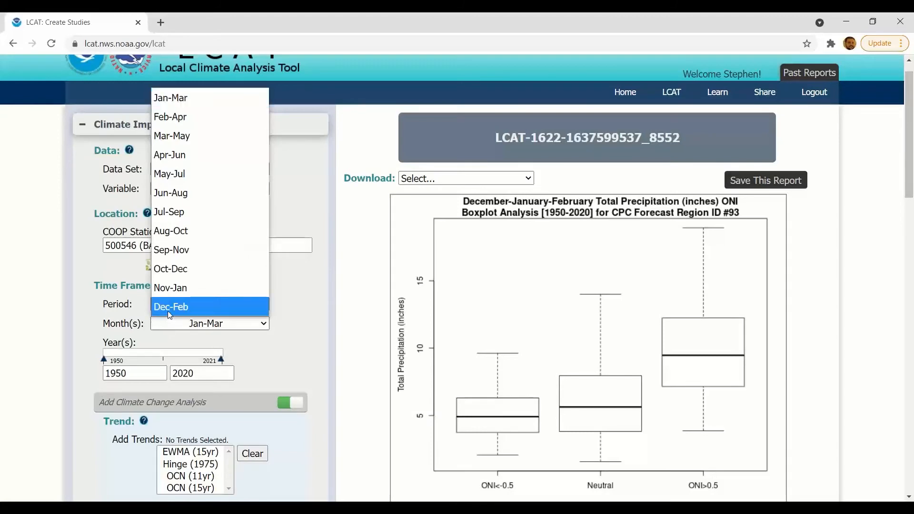
{"action": "left_click", "coordinate": [164, 307]}
{"action": "scroll", "coordinate": [106, 314], "scroll_direction": "down", "scroll_amount": 8}
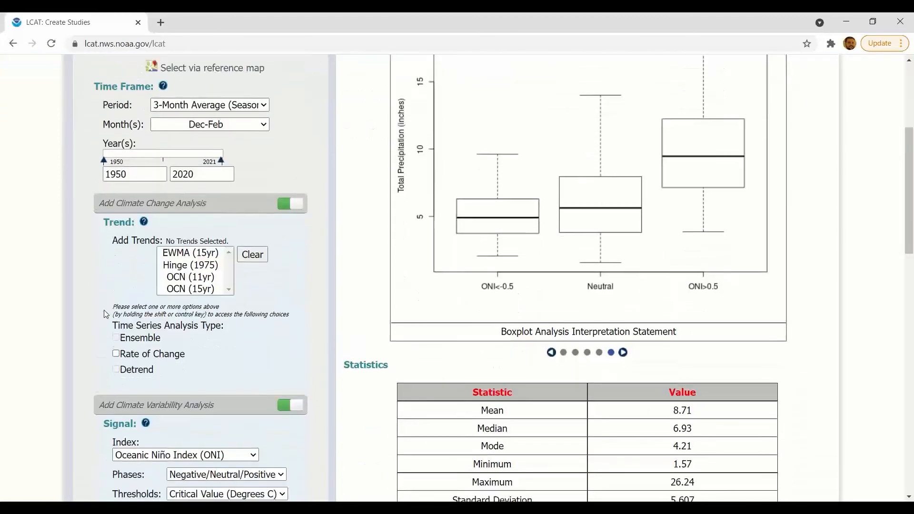
{"action": "scroll", "coordinate": [104, 311], "scroll_direction": "down", "scroll_amount": 4}
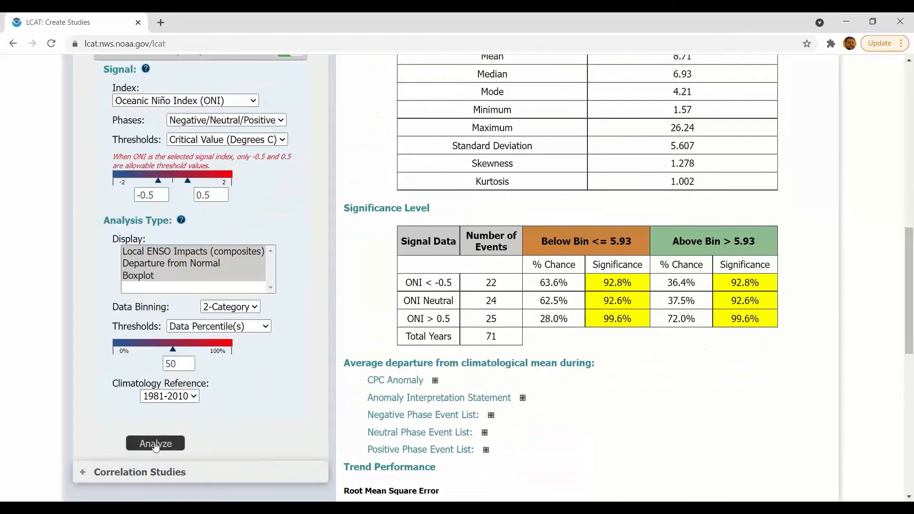
{"action": "left_click", "coordinate": [156, 444]}
{"action": "scroll", "coordinate": [87, 272], "scroll_direction": "up", "scroll_amount": 2}
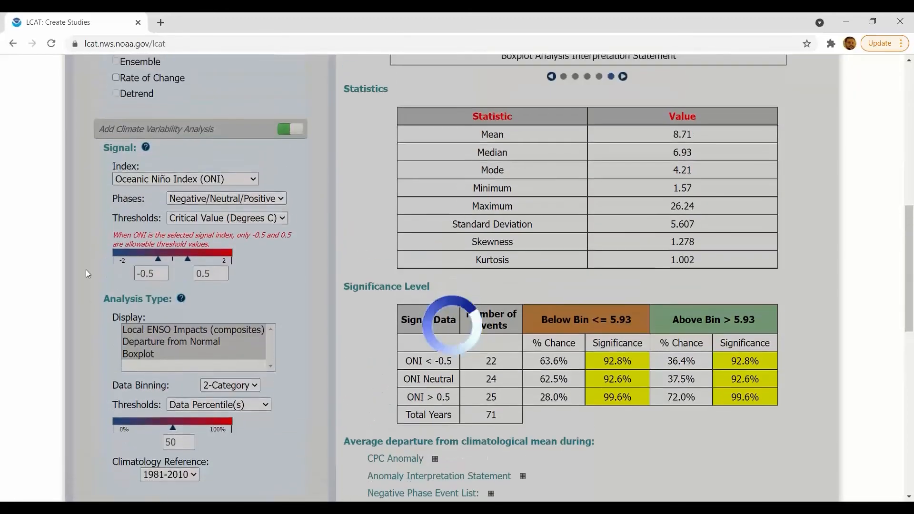
{"action": "scroll", "coordinate": [86, 269], "scroll_direction": "up", "scroll_amount": 9}
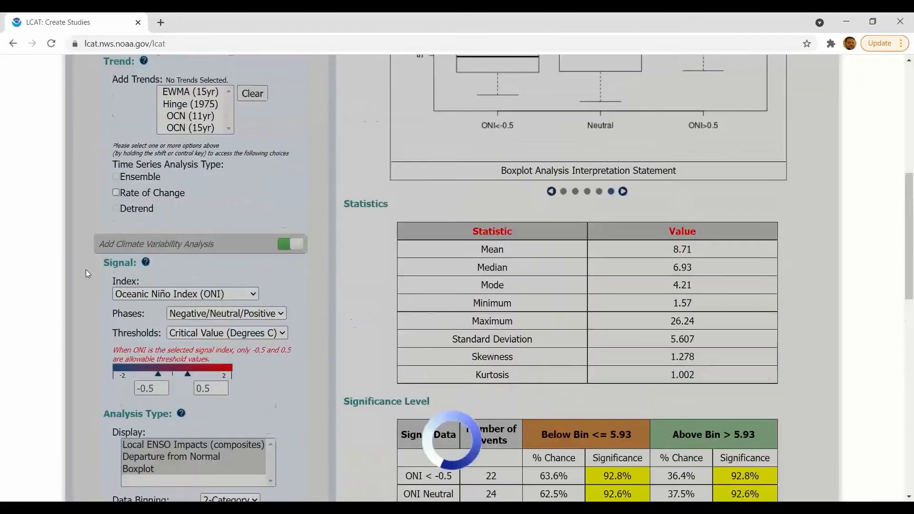
- Page through the untrended Barrow report to the boxplot, checking the ONI probability distribution and the Significance Level table on the way
{"action": "scroll", "coordinate": [86, 269], "scroll_direction": "down", "scroll_amount": 1}
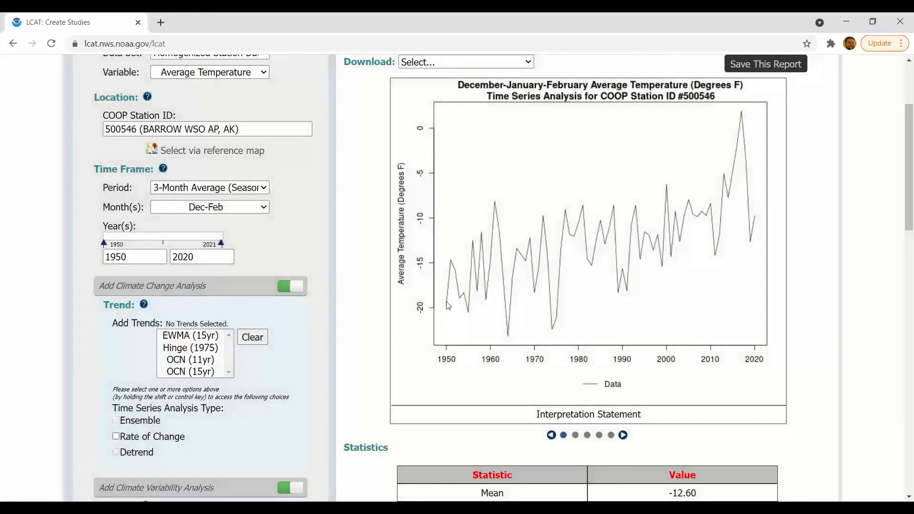
{"action": "mouse_move", "coordinate": [527, 417]}
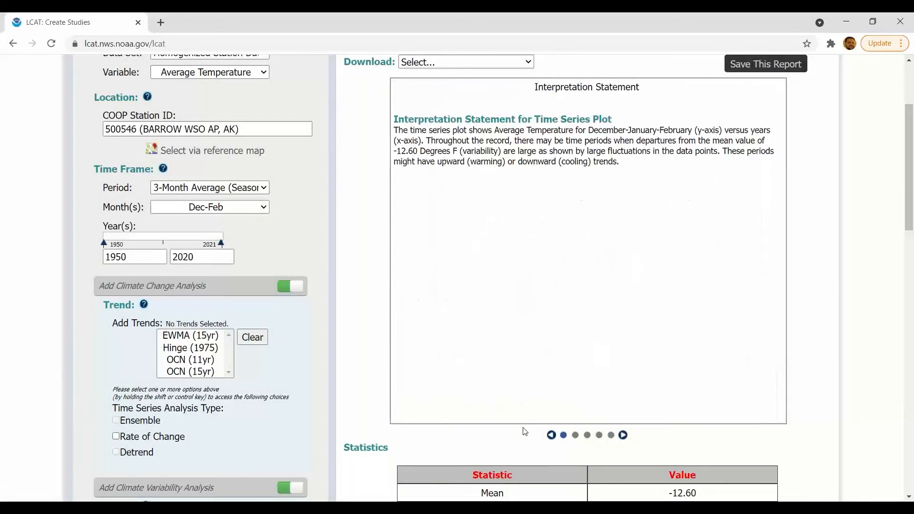
{"action": "left_click", "coordinate": [623, 435]}
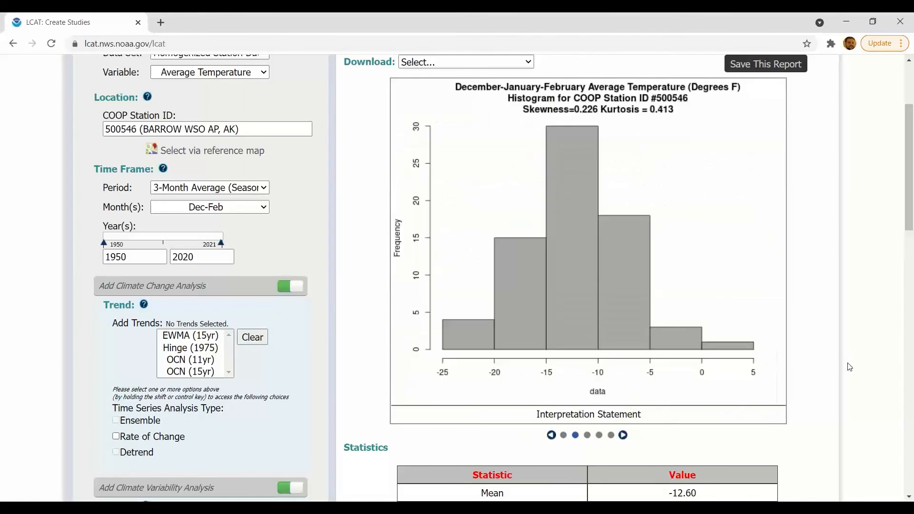
{"action": "left_click", "coordinate": [623, 435]}
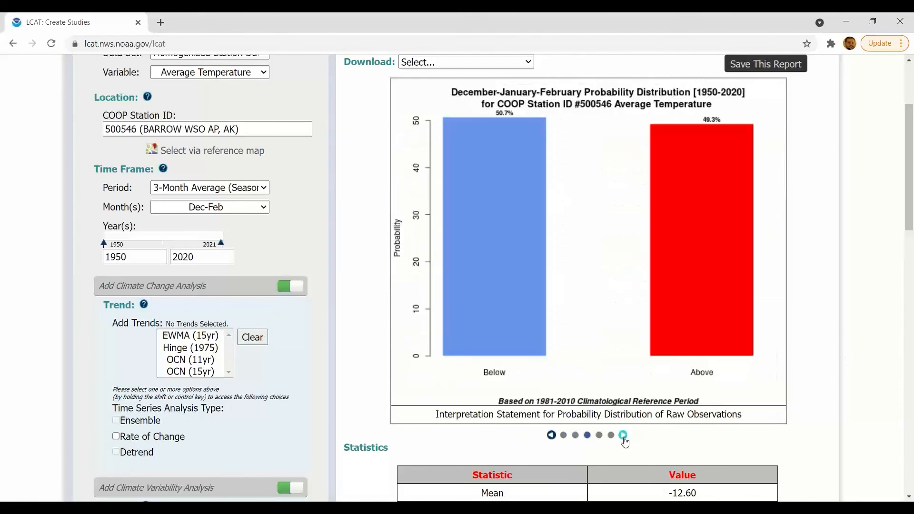
{"action": "left_click", "coordinate": [623, 435]}
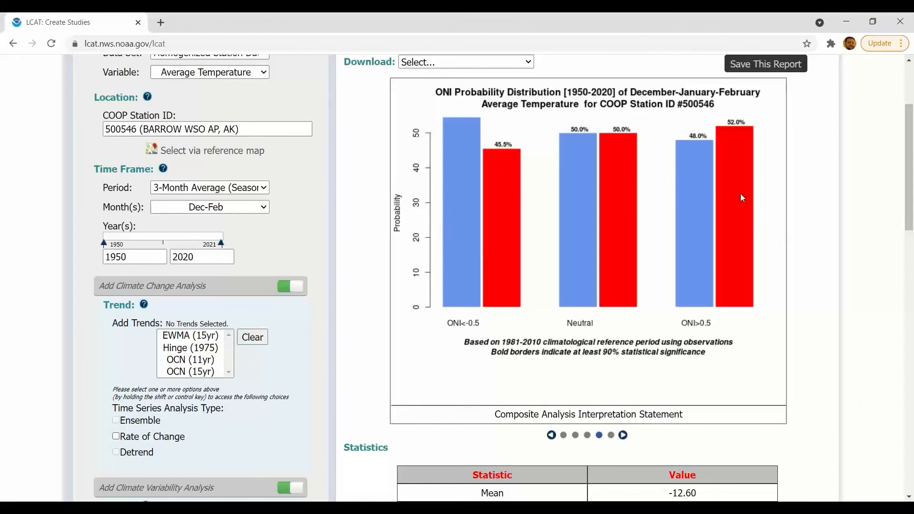
{"action": "scroll", "coordinate": [793, 256], "scroll_direction": "down", "scroll_amount": 6}
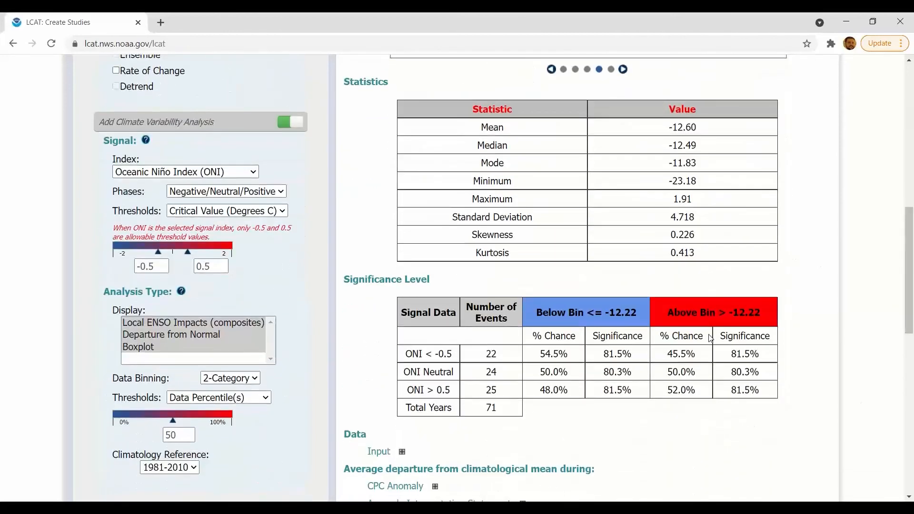
{"action": "scroll", "coordinate": [708, 334], "scroll_direction": "up", "scroll_amount": 3}
{"action": "scroll", "coordinate": [781, 362], "scroll_direction": "up", "scroll_amount": 6}
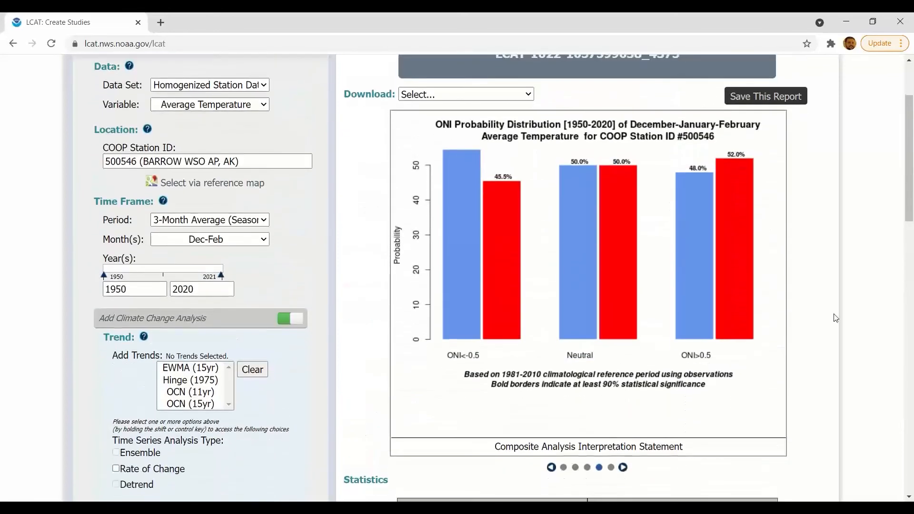
{"action": "left_click", "coordinate": [622, 465]}
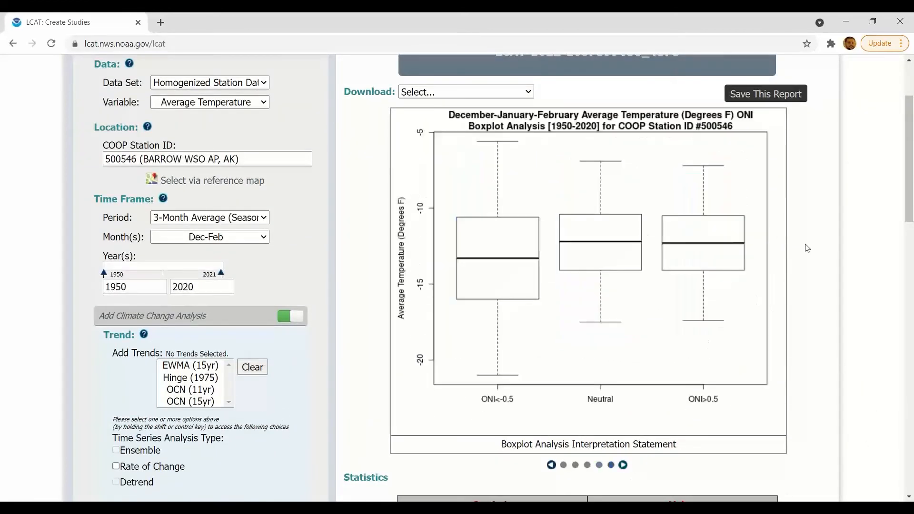
{"action": "scroll", "coordinate": [808, 248], "scroll_direction": "down", "scroll_amount": 1}
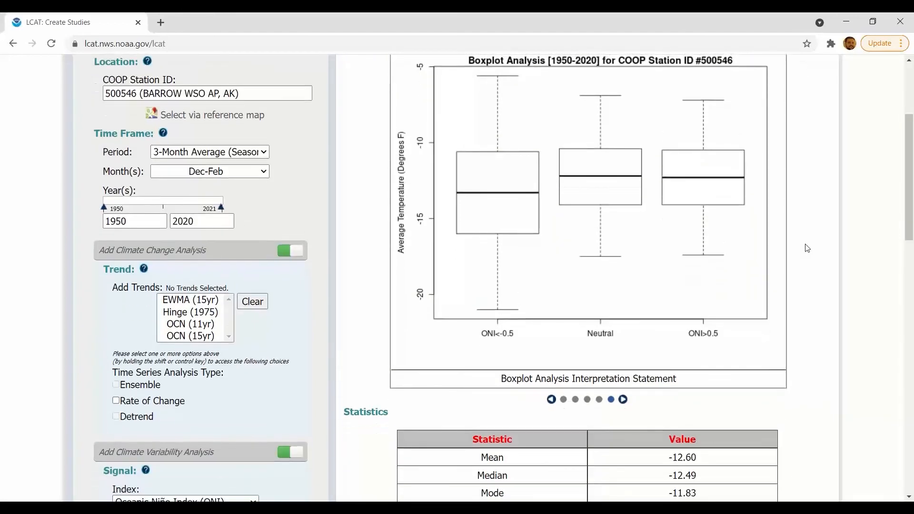
- Detrend the Barrow temperature data with OCN (15yr) and run the analysis
{"action": "scroll", "coordinate": [807, 248], "scroll_direction": "up", "scroll_amount": 1}
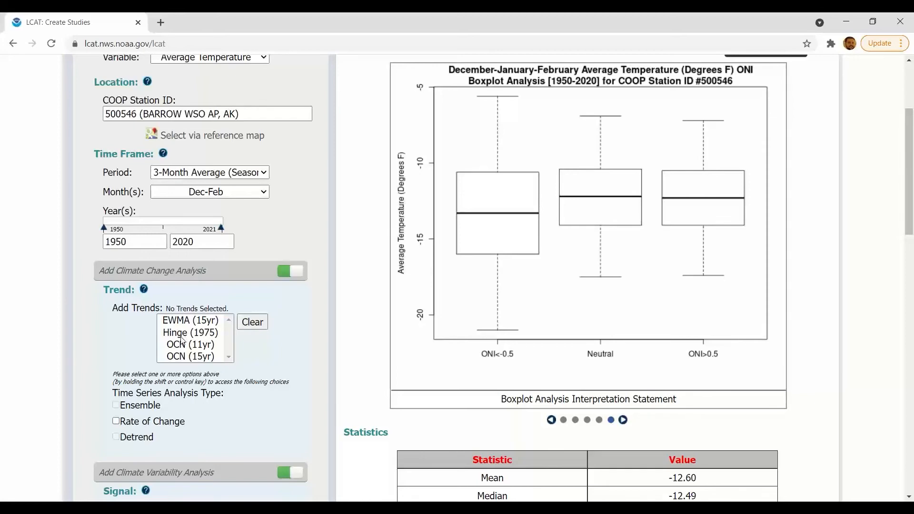
{"action": "left_click", "coordinate": [181, 357]}
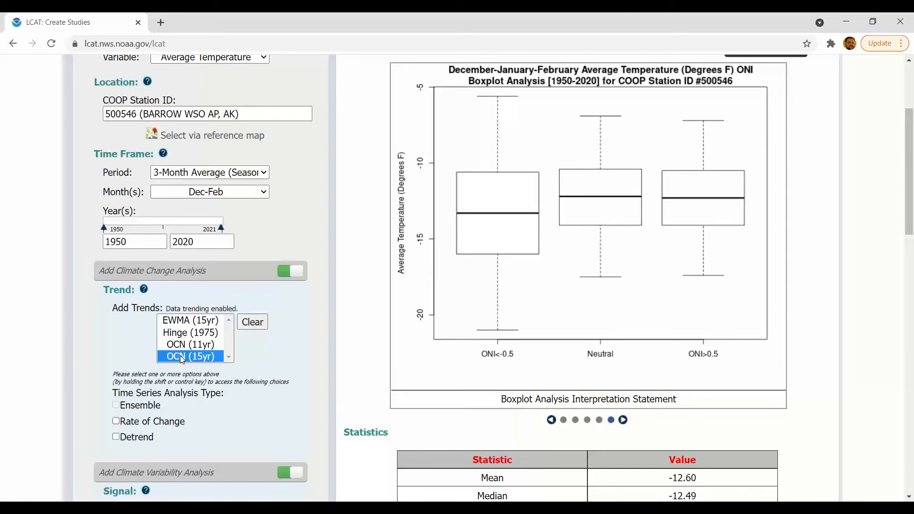
{"action": "left_click", "coordinate": [115, 437]}
{"action": "scroll", "coordinate": [83, 418], "scroll_direction": "down", "scroll_amount": 5}
{"action": "scroll", "coordinate": [83, 418], "scroll_direction": "down", "scroll_amount": 3}
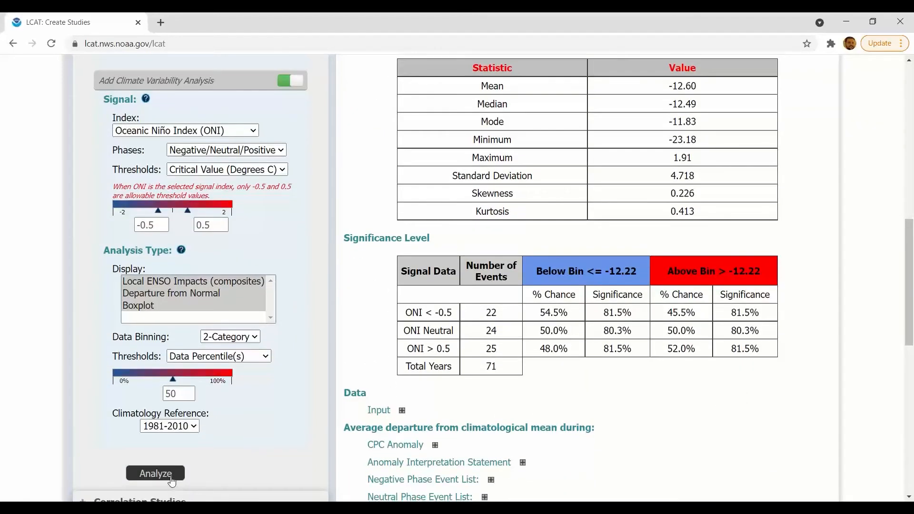
{"action": "left_click", "coordinate": [171, 478]}
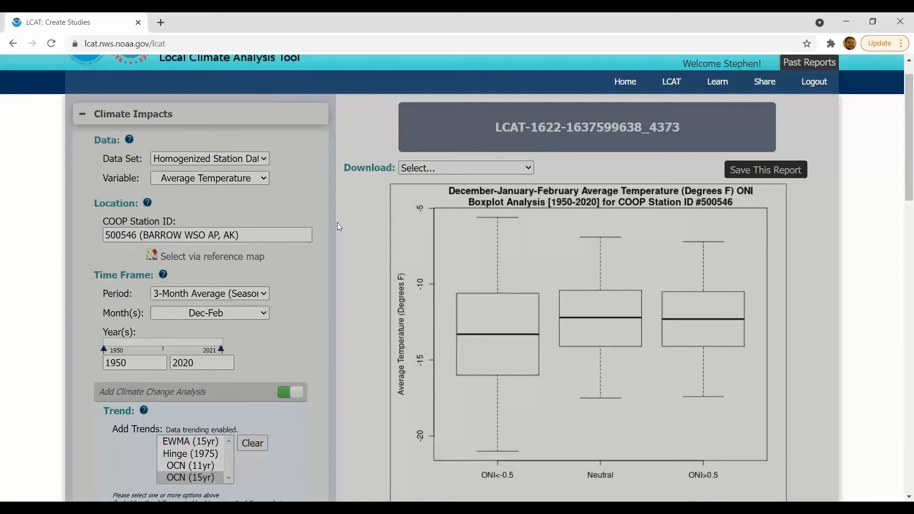
- Page through the OCN-15 detrended Barrow report from the time series plot to the ONI probability distribution
{"action": "scroll", "coordinate": [337, 222], "scroll_direction": "down", "scroll_amount": 1}
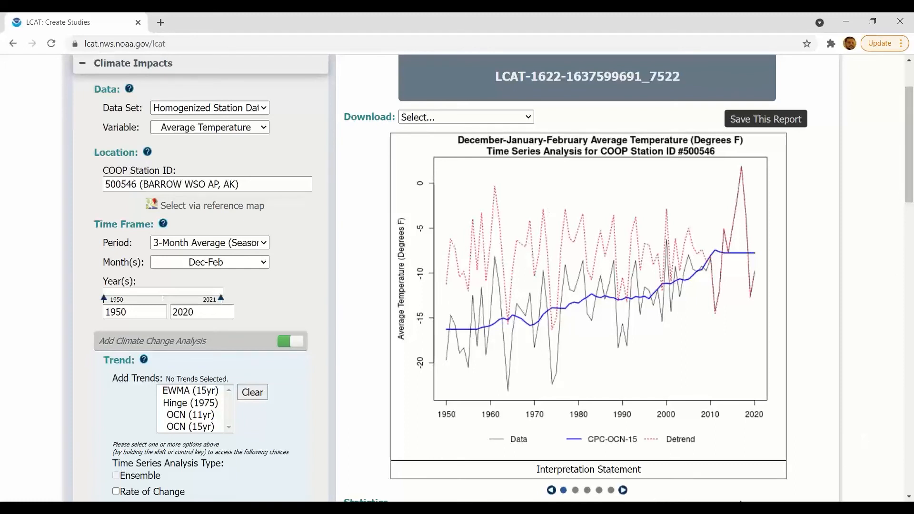
{"action": "left_click", "coordinate": [624, 491]}
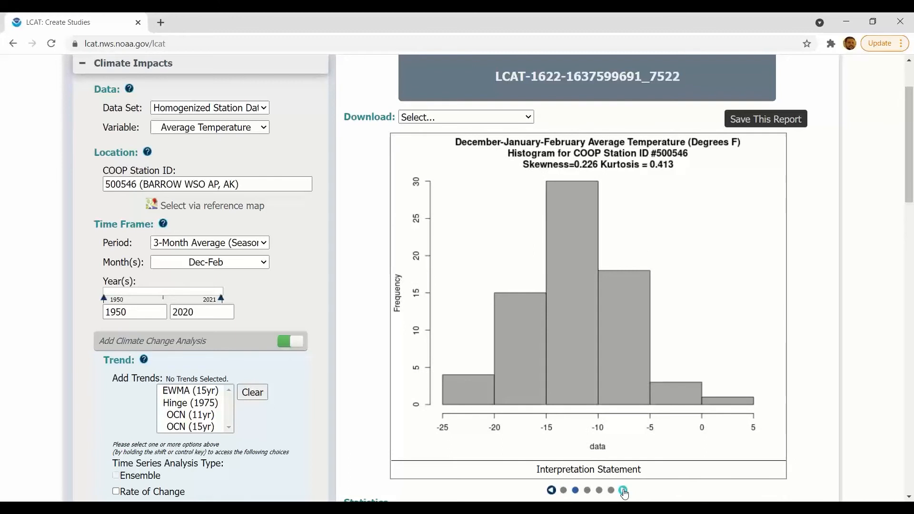
{"action": "left_click", "coordinate": [624, 491]}
{"action": "left_click", "coordinate": [624, 491]}
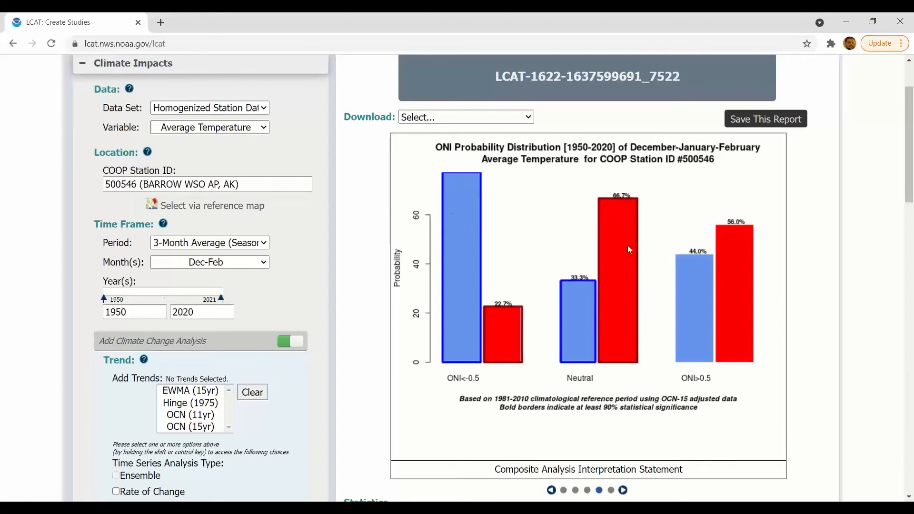
- Examine the Significance Level table and the boxplot of the OCN-15 detrended Barrow report
{"action": "scroll", "coordinate": [829, 300], "scroll_direction": "down", "scroll_amount": 4}
{"action": "scroll", "coordinate": [828, 299], "scroll_direction": "down", "scroll_amount": 4}
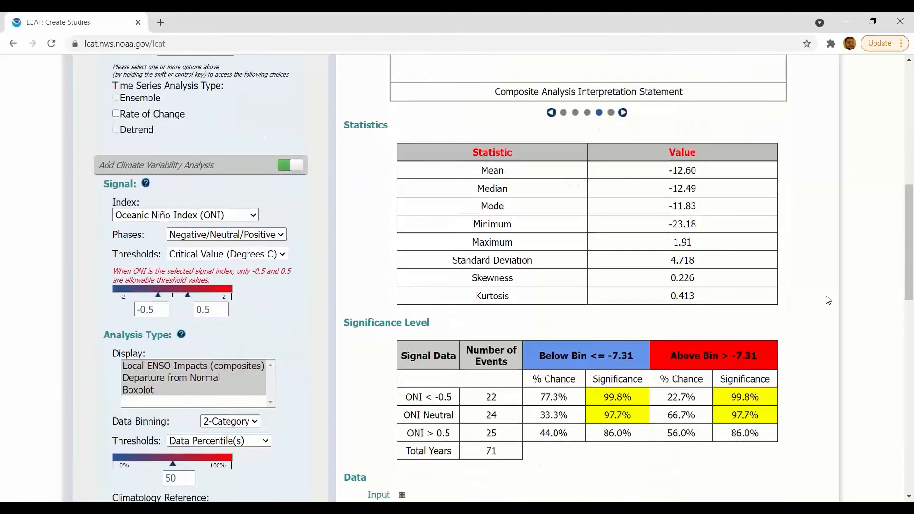
{"action": "scroll", "coordinate": [790, 392], "scroll_direction": "up", "scroll_amount": 6}
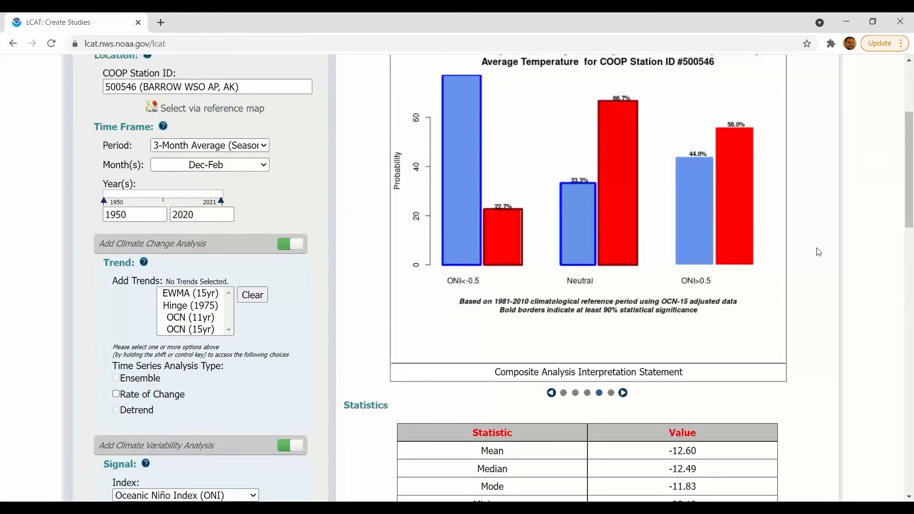
{"action": "scroll", "coordinate": [819, 252], "scroll_direction": "down", "scroll_amount": 1}
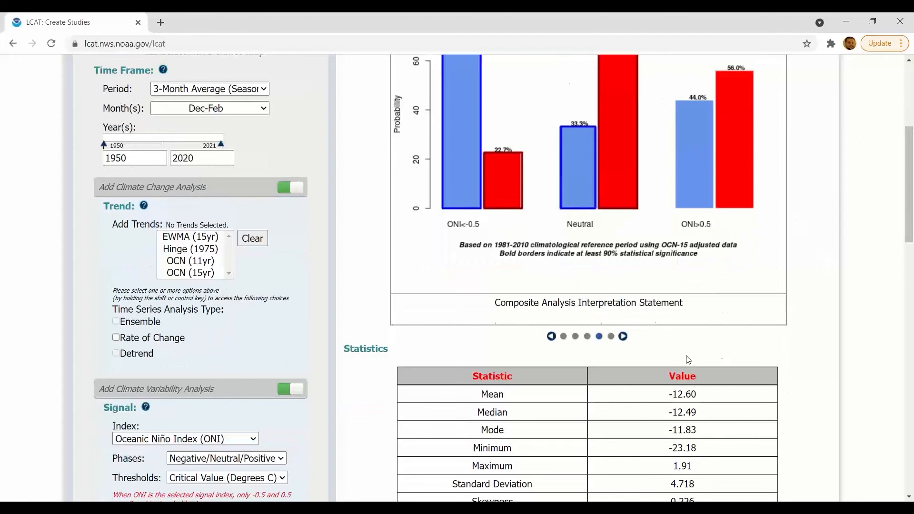
{"action": "left_click", "coordinate": [622, 337]}
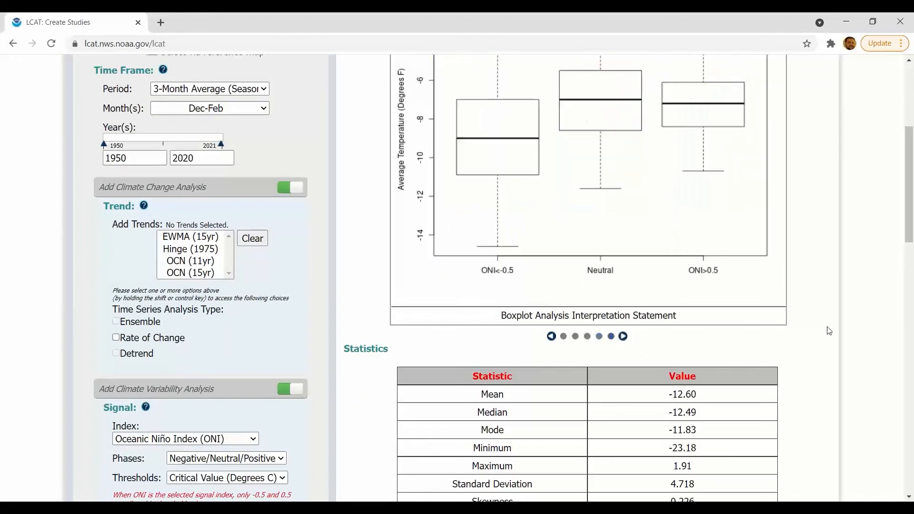
{"action": "scroll", "coordinate": [826, 330], "scroll_direction": "up", "scroll_amount": 3}
{"action": "scroll", "coordinate": [828, 331], "scroll_direction": "down", "scroll_amount": 1}
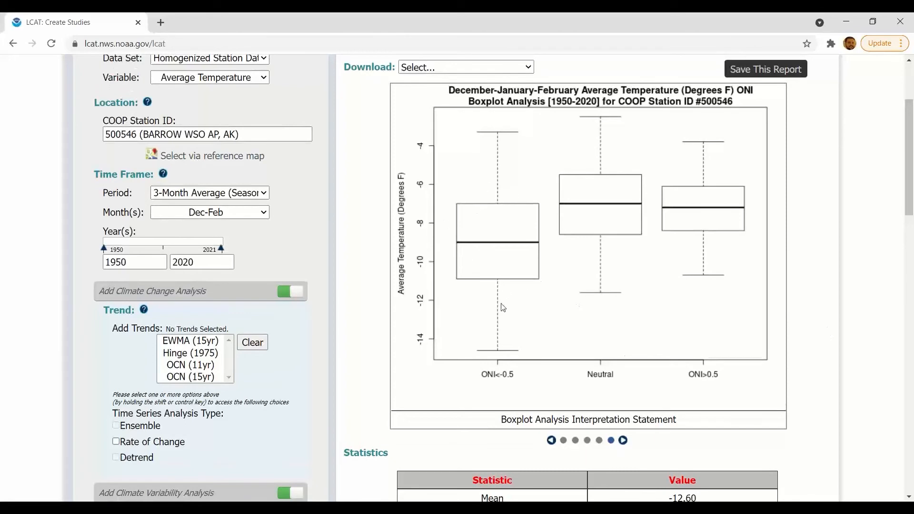
{"action": "scroll", "coordinate": [837, 257], "scroll_direction": "down", "scroll_amount": 8}
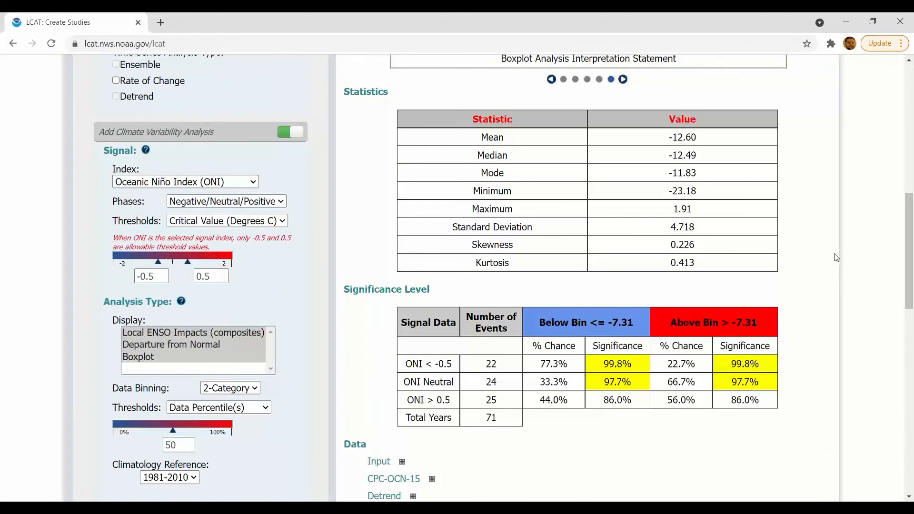
{"action": "scroll", "coordinate": [836, 257], "scroll_direction": "up", "scroll_amount": 1}
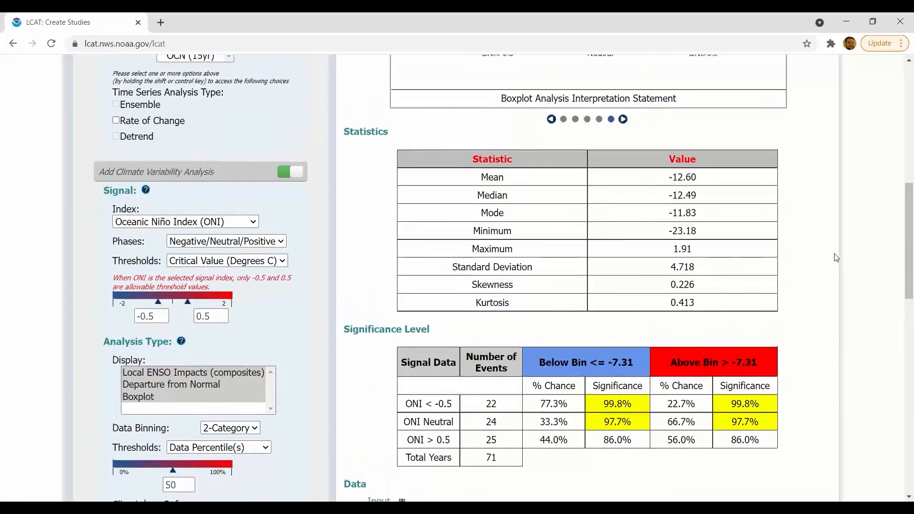
{"action": "scroll", "coordinate": [836, 257], "scroll_direction": "up", "scroll_amount": 1}
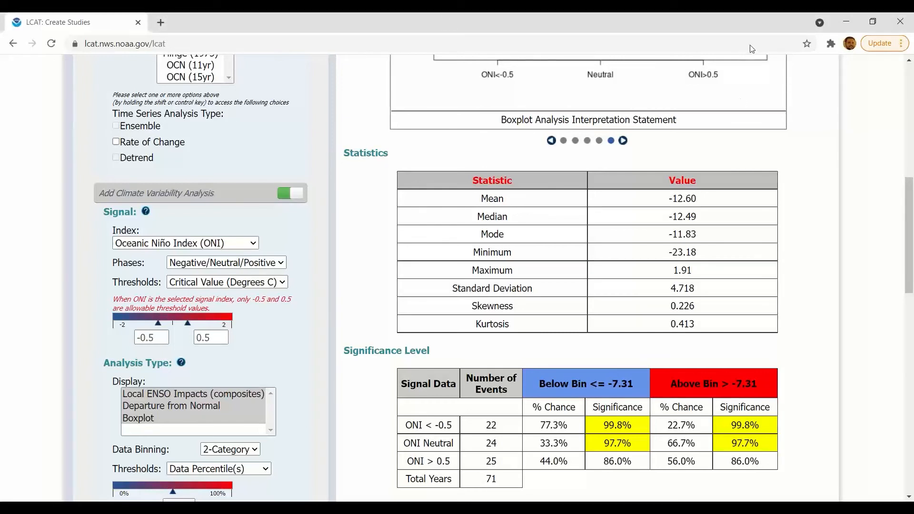
- Open the Climate Prediction Center site in a new browser tab and view the official Dec-Jan-Feb 2021-22 three-month outlook maps
{"action": "left_click", "coordinate": [161, 23]}
{"action": "type", "text": "cpc"}
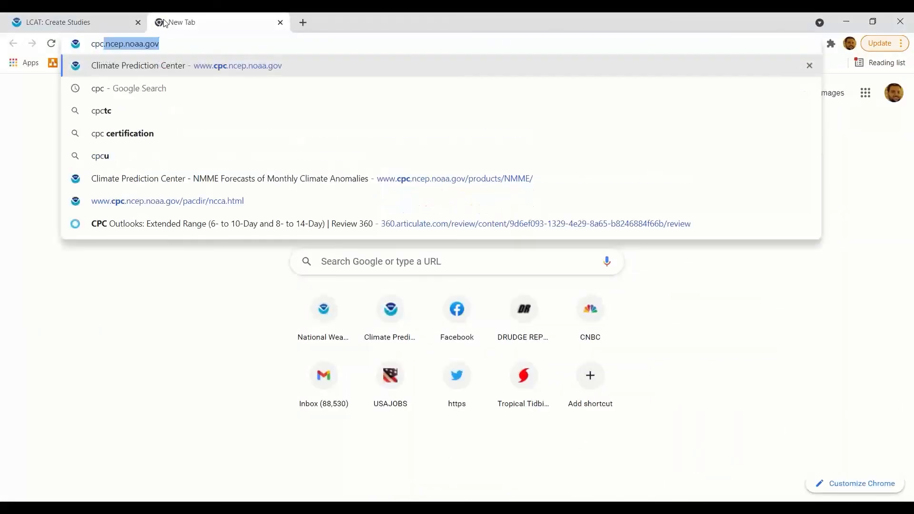
{"action": "left_click", "coordinate": [142, 69]}
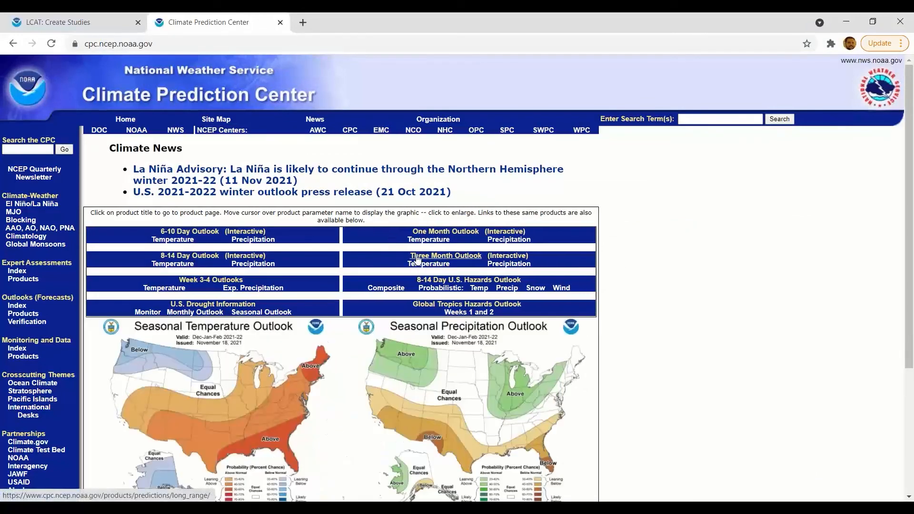
{"action": "left_click", "coordinate": [418, 257]}
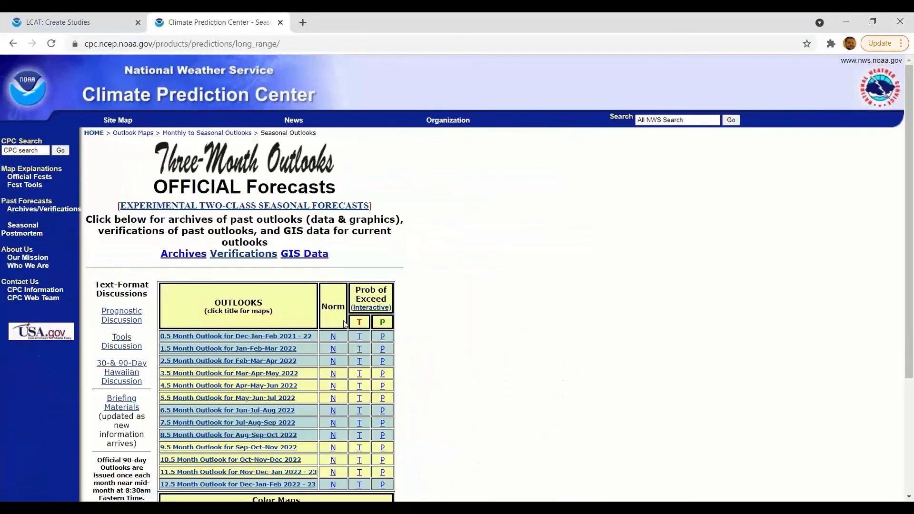
{"action": "left_click", "coordinate": [247, 339]}
{"action": "scroll", "coordinate": [381, 327], "scroll_direction": "down", "scroll_amount": 2}
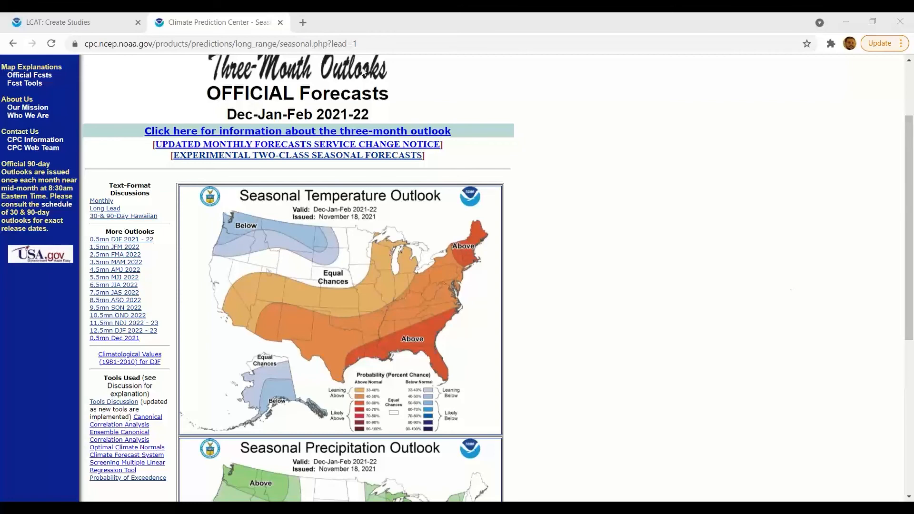
- Return to LCAT, switch from Climate Impacts to Correlation Studies and view the NCEI Climate Division data option
{"action": "left_click", "coordinate": [127, 20]}
{"action": "scroll", "coordinate": [175, 143], "scroll_direction": "up", "scroll_amount": 9}
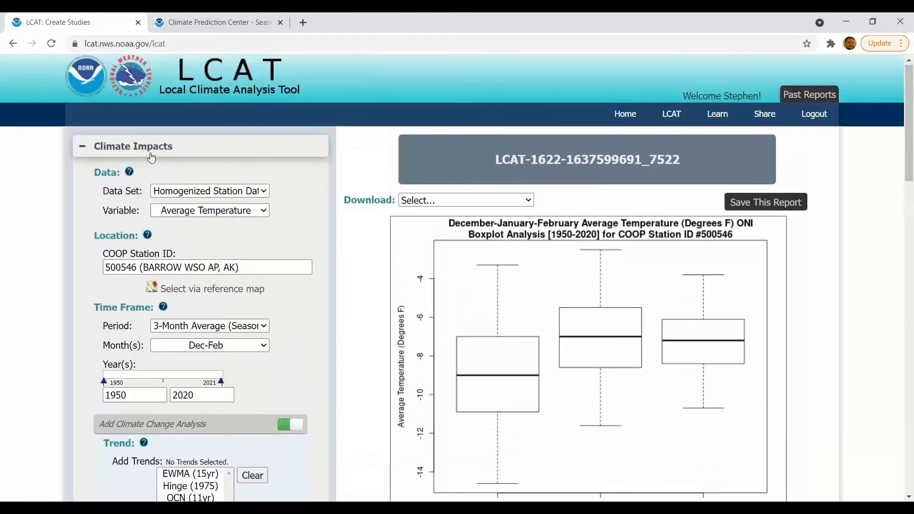
{"action": "left_click", "coordinate": [152, 152]}
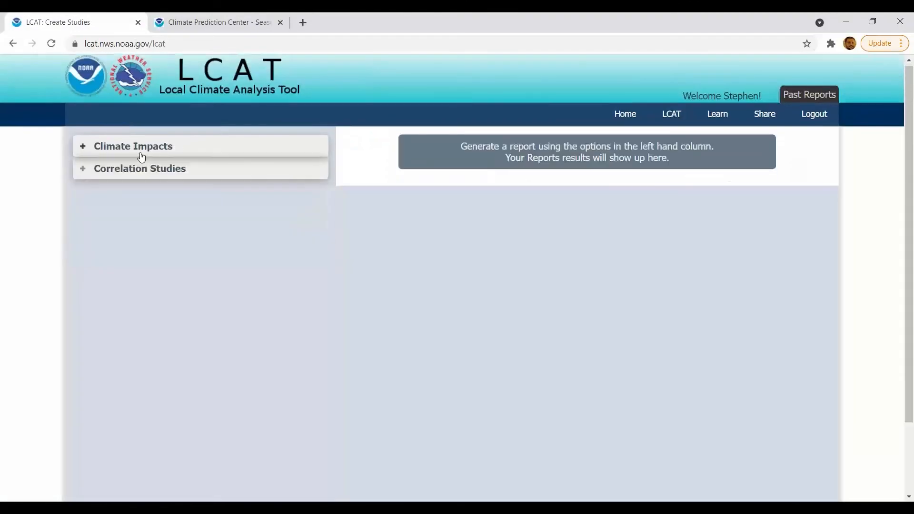
{"action": "left_click", "coordinate": [104, 170]}
{"action": "left_click", "coordinate": [173, 213]}
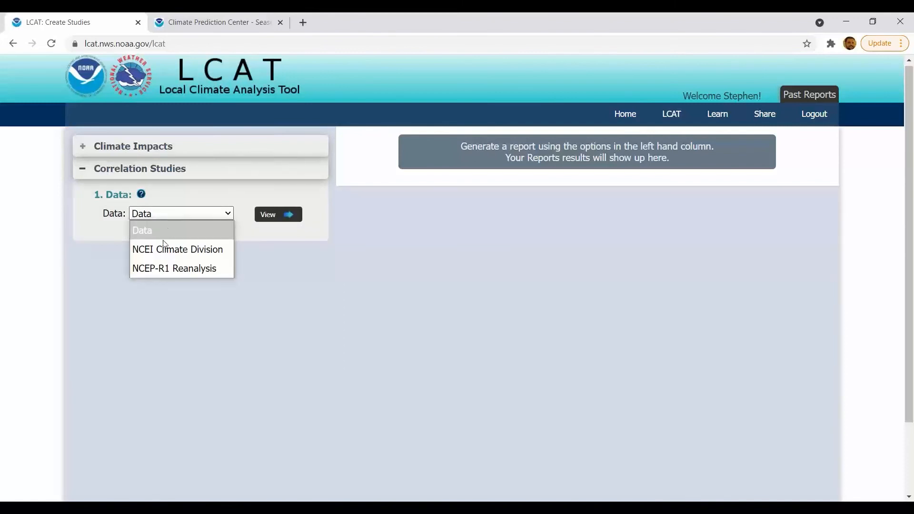
{"action": "left_click", "coordinate": [163, 246]}
{"action": "left_click", "coordinate": [291, 217]}
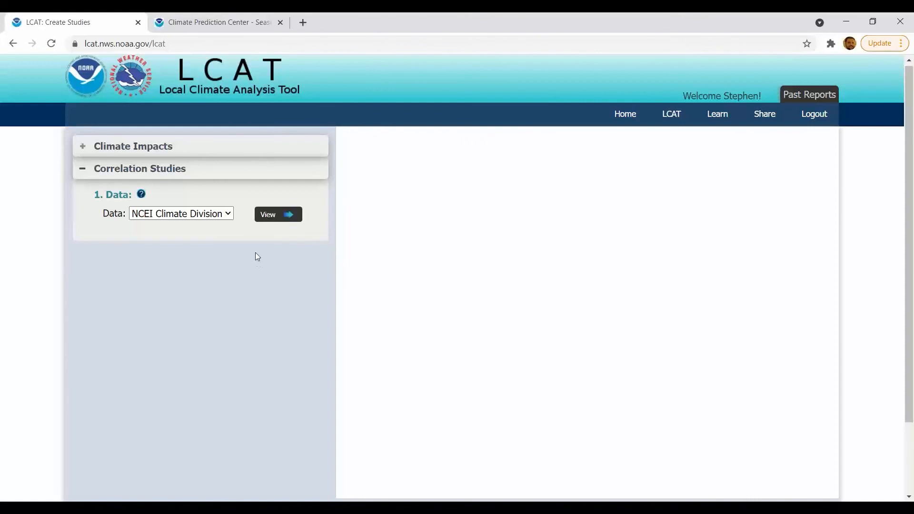
- Open the NOAA Physical Sciences Laboratory page for linear correlations in atmospheric seasonal averages in a new browser tab
{"action": "left_click", "coordinate": [304, 21]}
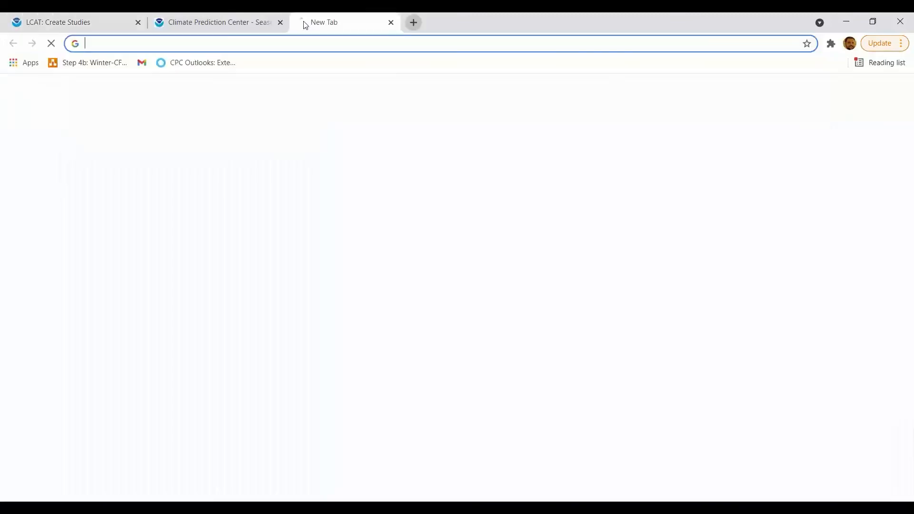
{"action": "type", "text": "psl"}
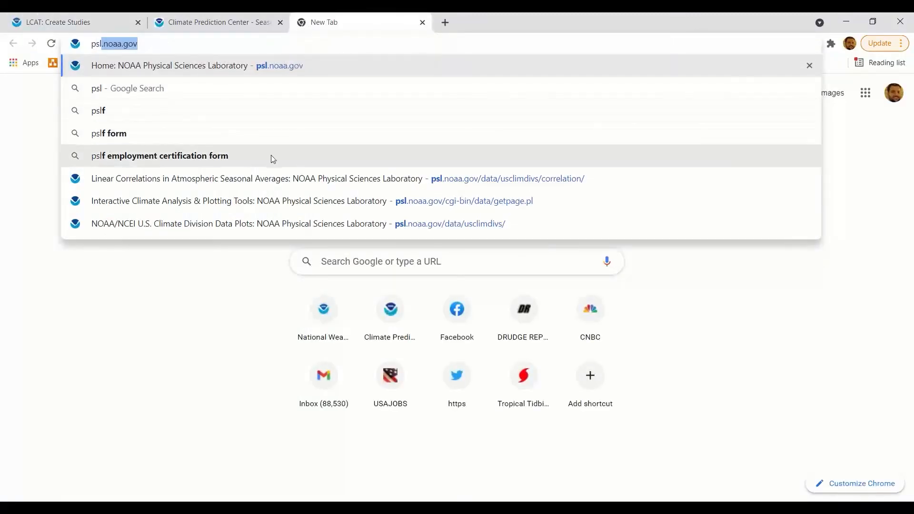
{"action": "left_click", "coordinate": [275, 176]}
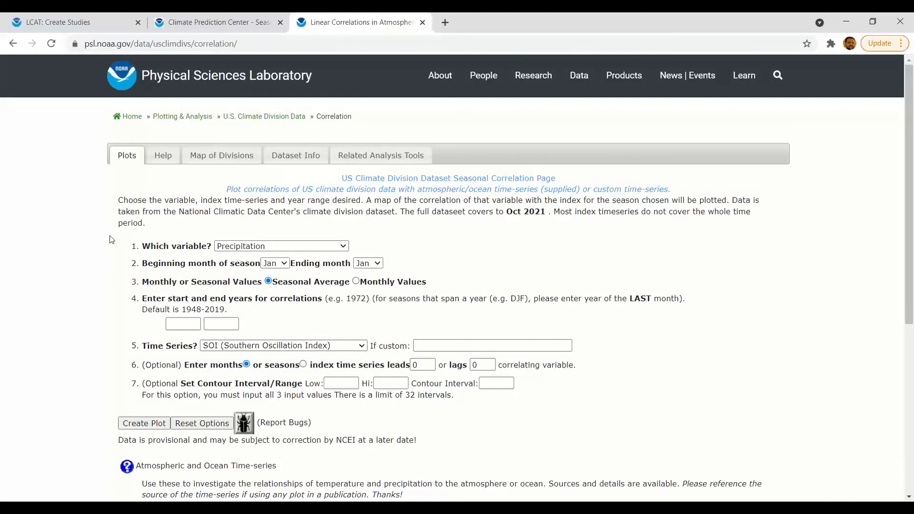
{"action": "scroll", "coordinate": [110, 239], "scroll_direction": "down", "scroll_amount": 1}
{"action": "scroll", "coordinate": [111, 239], "scroll_direction": "down", "scroll_amount": 1}
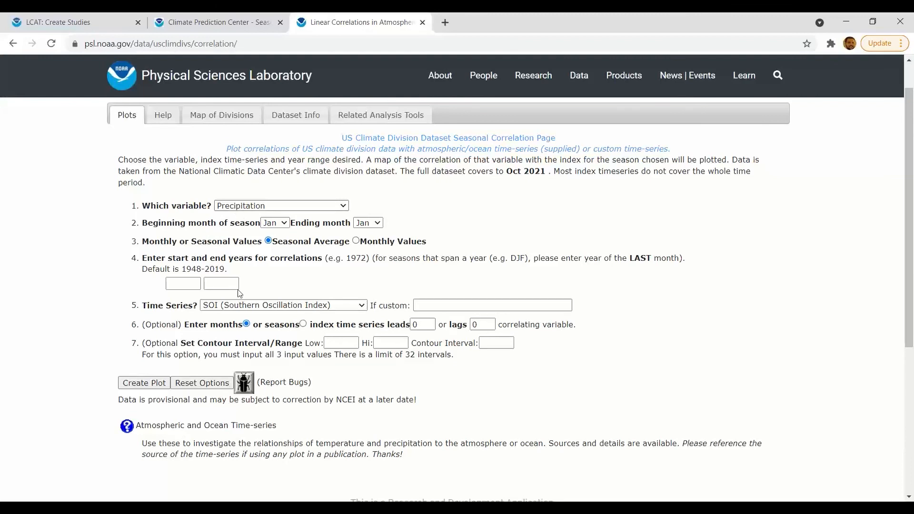
- Choose PDO (Pacific Decadal Oscillation) as the time series and set the season from Dec to Feb
{"action": "left_click", "coordinate": [284, 306]}
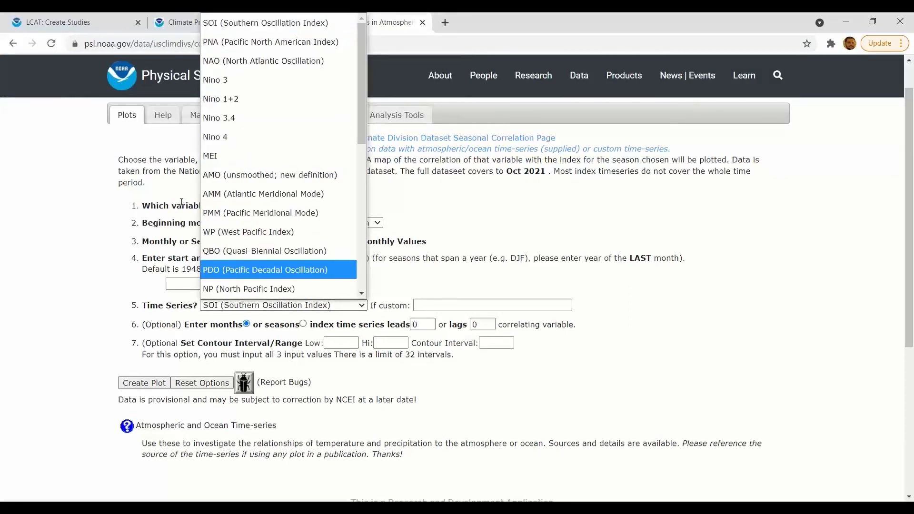
{"action": "scroll", "coordinate": [226, 211], "scroll_direction": "down", "scroll_amount": 2}
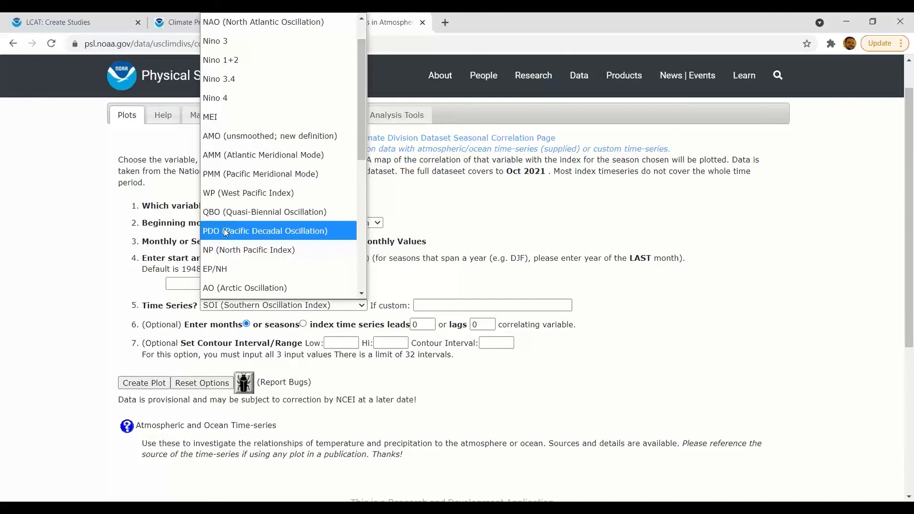
{"action": "left_click", "coordinate": [226, 231]}
{"action": "left_click", "coordinate": [278, 223]}
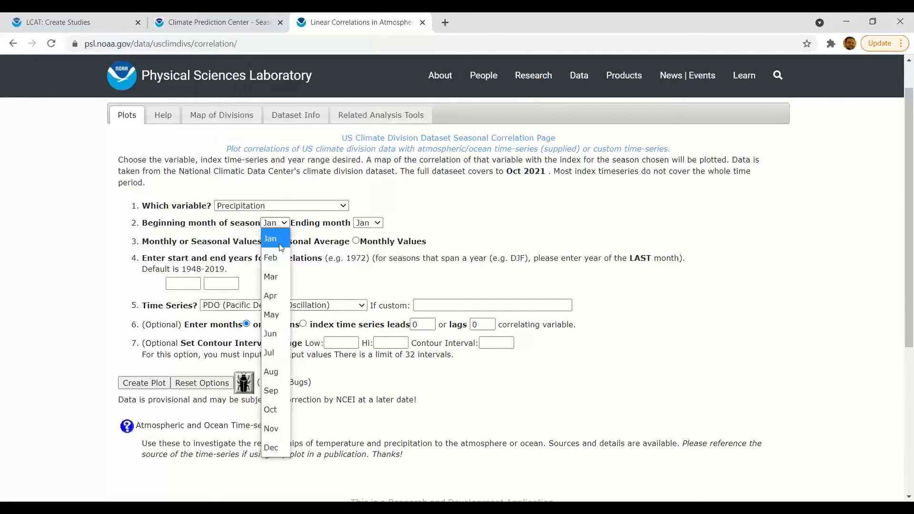
{"action": "left_click", "coordinate": [281, 450]}
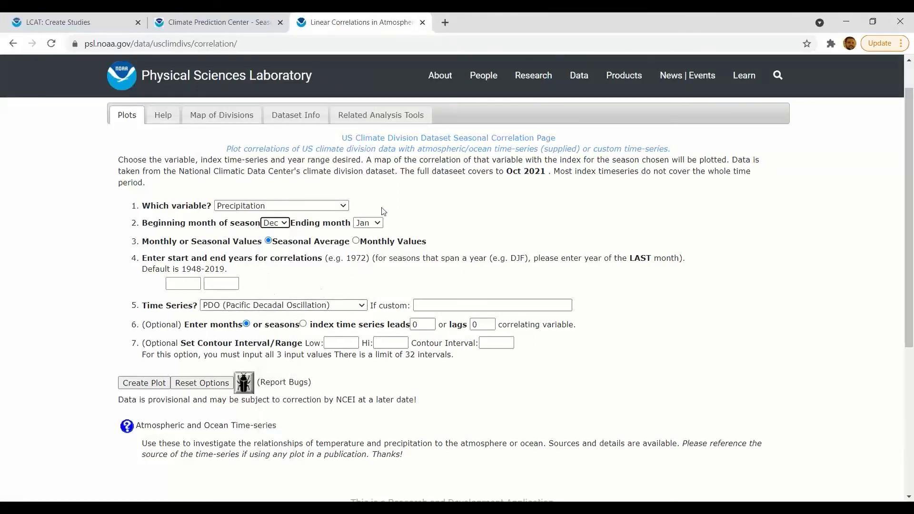
{"action": "left_click", "coordinate": [368, 223]}
{"action": "left_click", "coordinate": [371, 260]}
- Set the correlation start year to 1950 and the end year to 2020
{"action": "left_click", "coordinate": [180, 283]}
{"action": "type", "text": "19"}
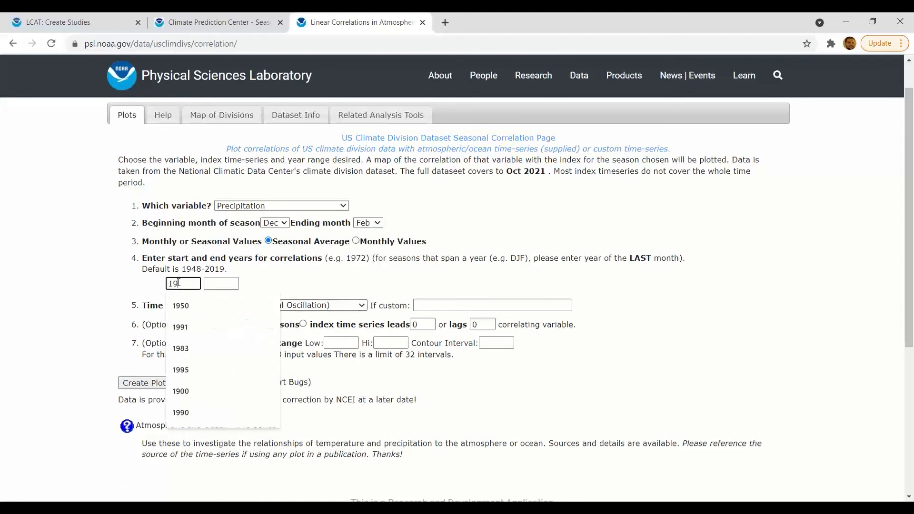
{"action": "type", "text": "50"}
{"action": "key", "text": "Tab"}
{"action": "type", "text": "2020"}
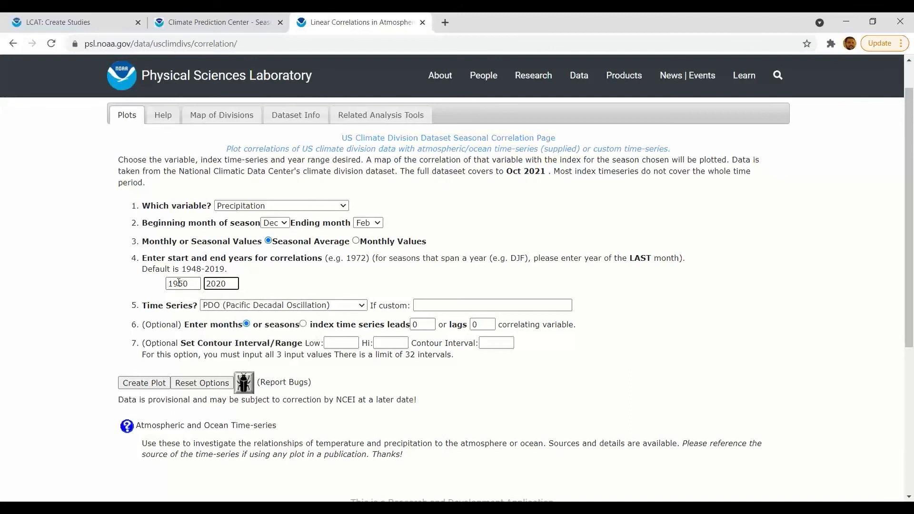
- Set the variable to Temperature with the index leading by 3 months and create the correlation plot
{"action": "left_click", "coordinate": [237, 208]}
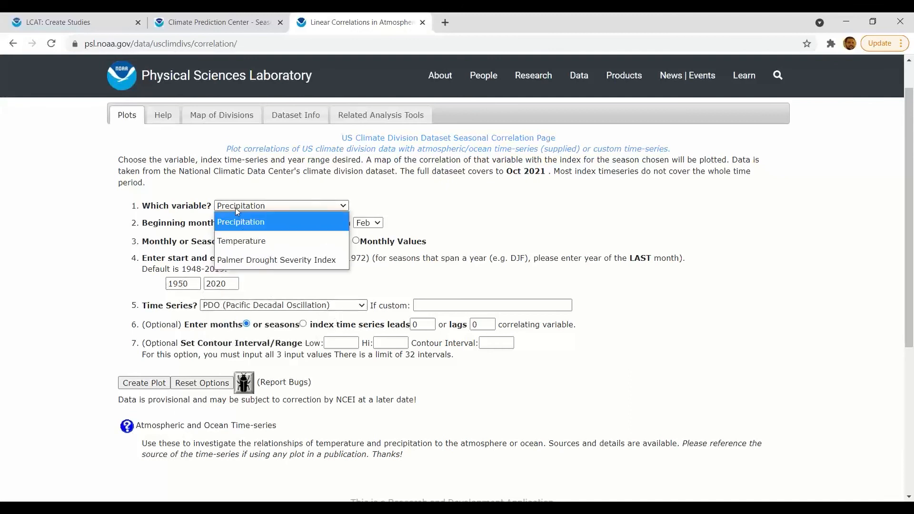
{"action": "left_click", "coordinate": [237, 242]}
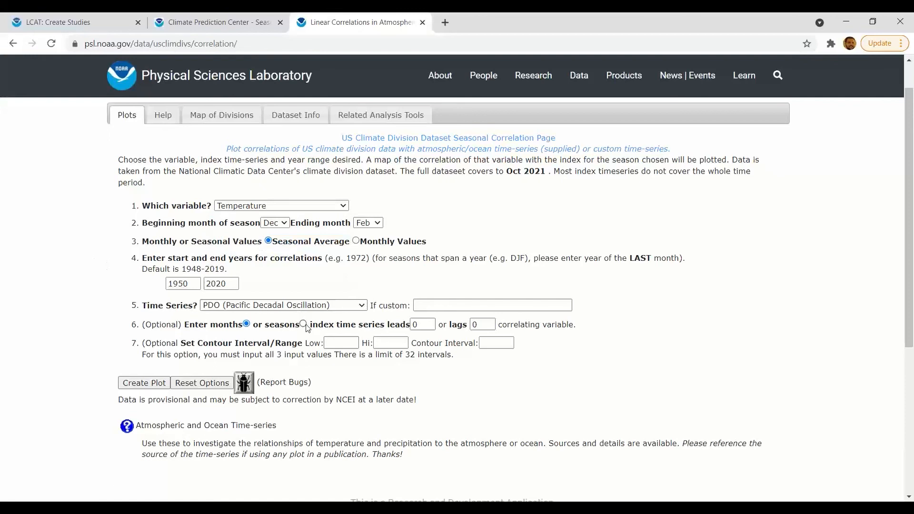
{"action": "left_click_drag", "start_coordinate": [426, 325], "coordinate": [411, 326]}
{"action": "type", "text": "3"}
{"action": "left_click", "coordinate": [152, 385]}
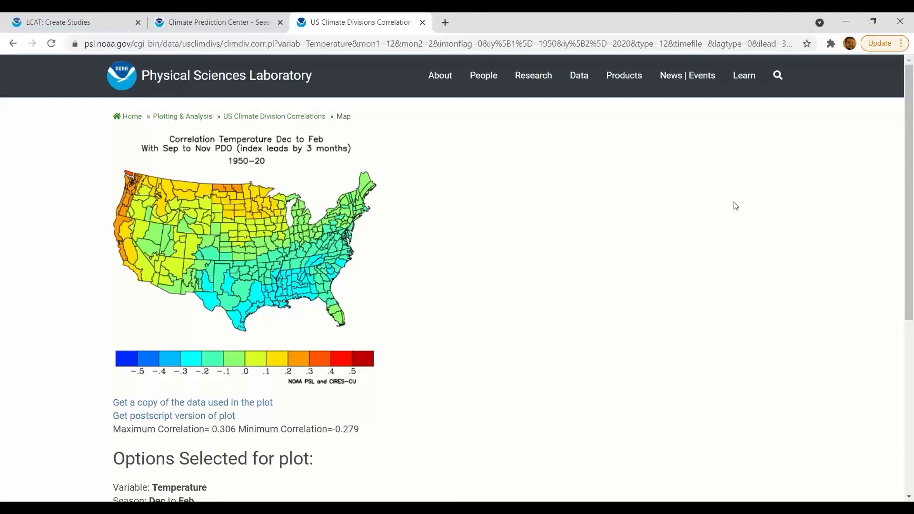
{"action": "key", "text": "alt+Tab"}
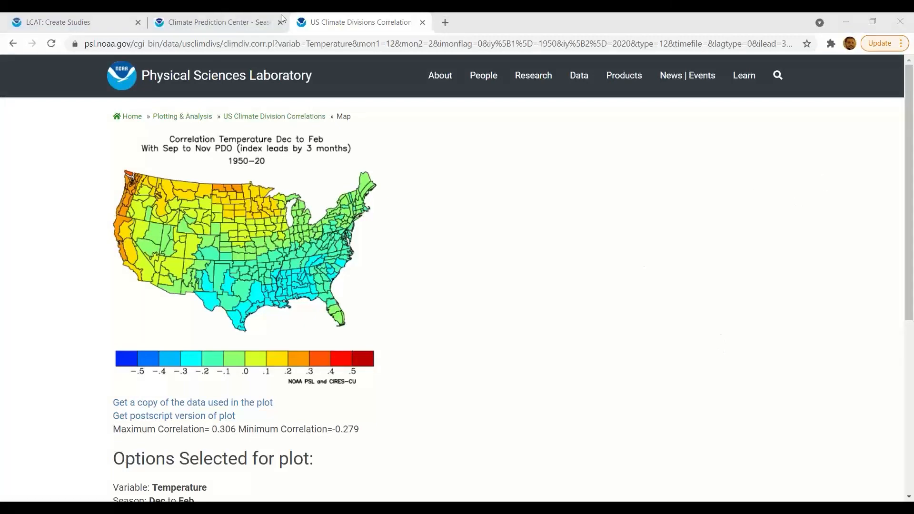
{"action": "left_click", "coordinate": [213, 18]}
{"action": "left_click", "coordinate": [386, 18]}
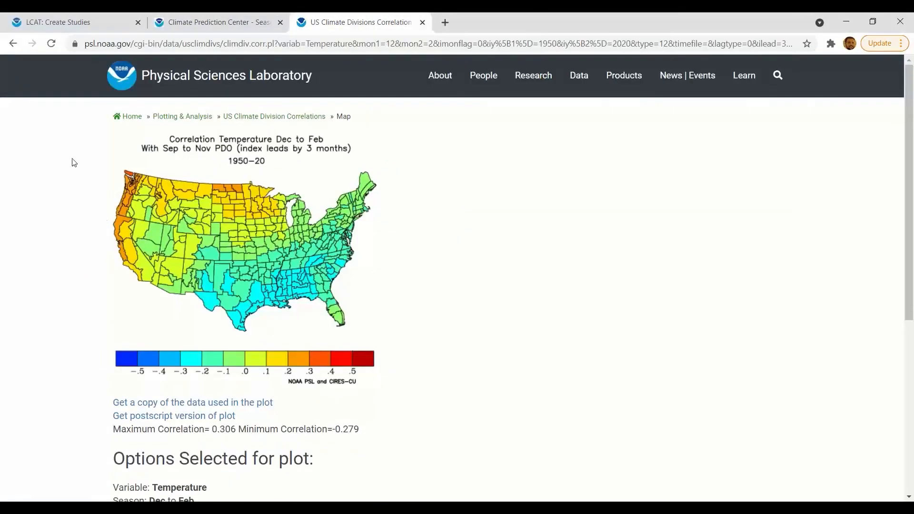
- Go back to the correlation form, change the variable to Precipitation and create the plot with the other settings kept
{"action": "left_click", "coordinate": [13, 43]}
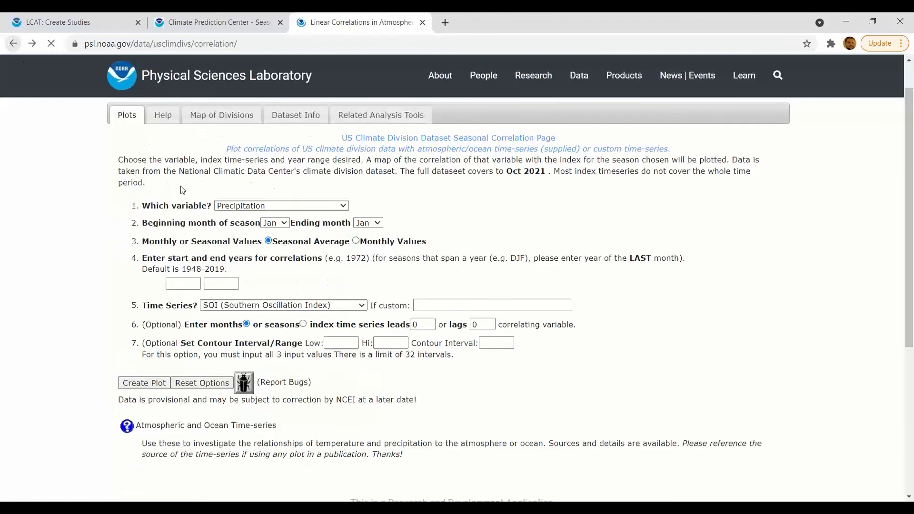
{"action": "left_click", "coordinate": [226, 209]}
{"action": "left_click", "coordinate": [234, 220]}
{"action": "left_click", "coordinate": [48, 263]}
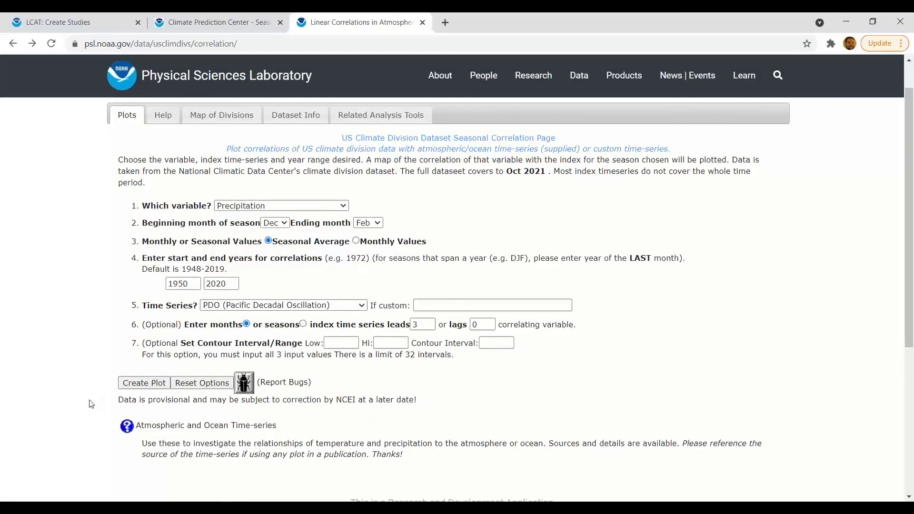
{"action": "left_click", "coordinate": [138, 386]}
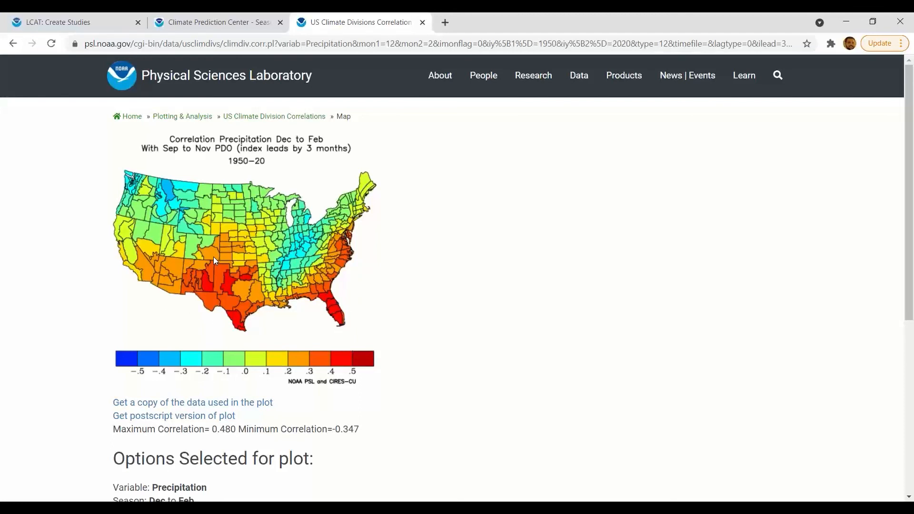
{"action": "left_click", "coordinate": [14, 44]}
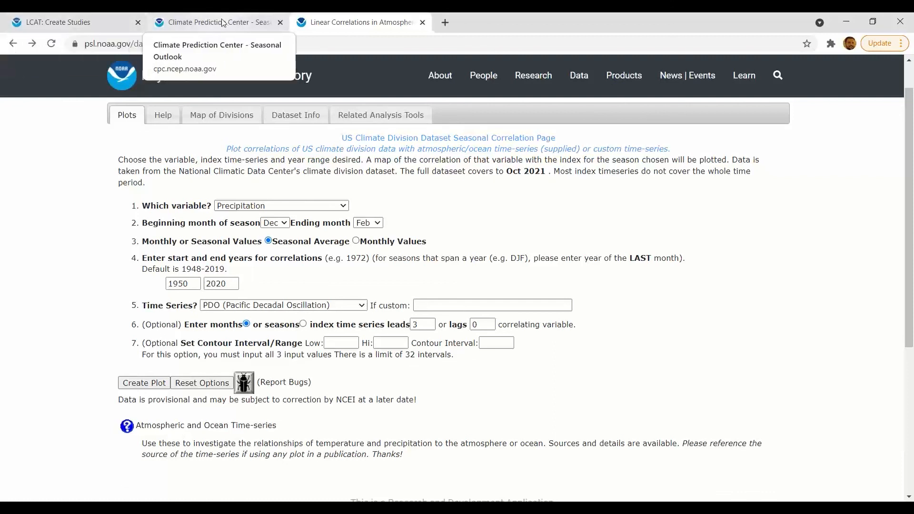
- Switch back to LCAT and look over the Learn, Do and Share sections on its home page
{"action": "left_click", "coordinate": [67, 16]}
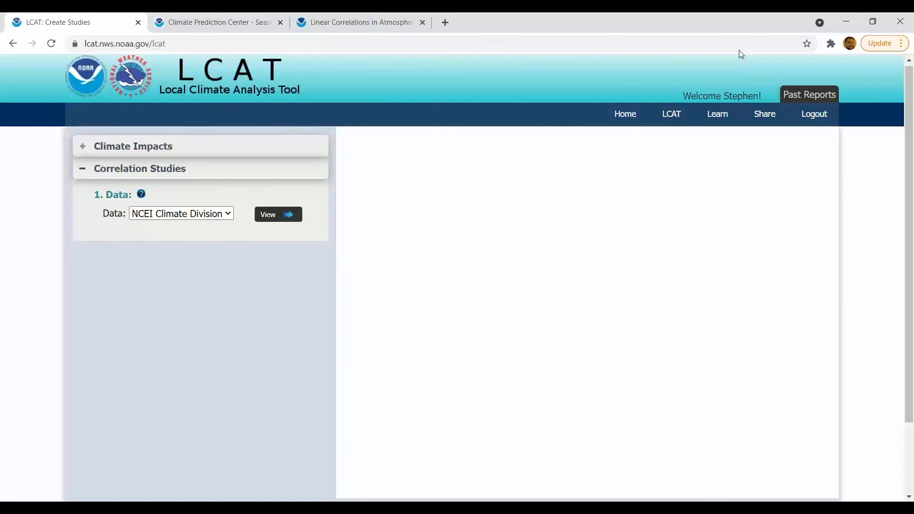
{"action": "left_click", "coordinate": [632, 117]}
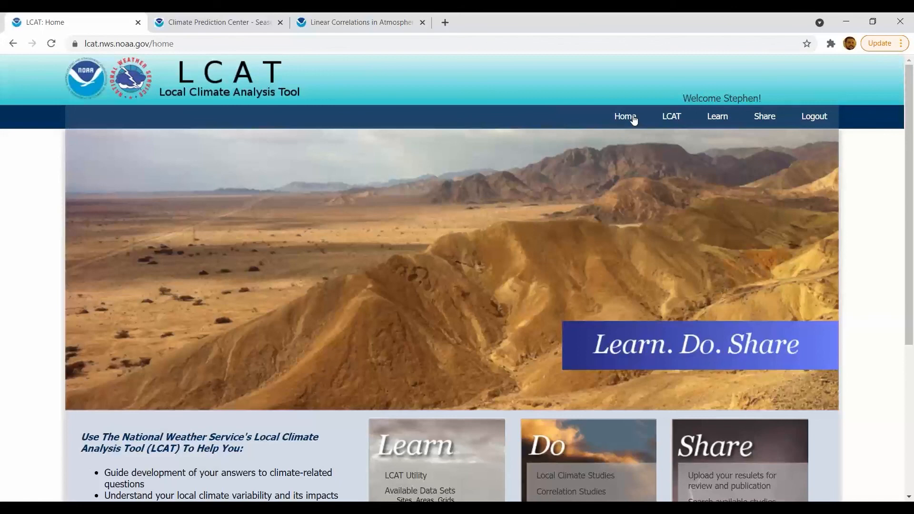
{"action": "scroll", "coordinate": [570, 230], "scroll_direction": "down", "scroll_amount": 2}
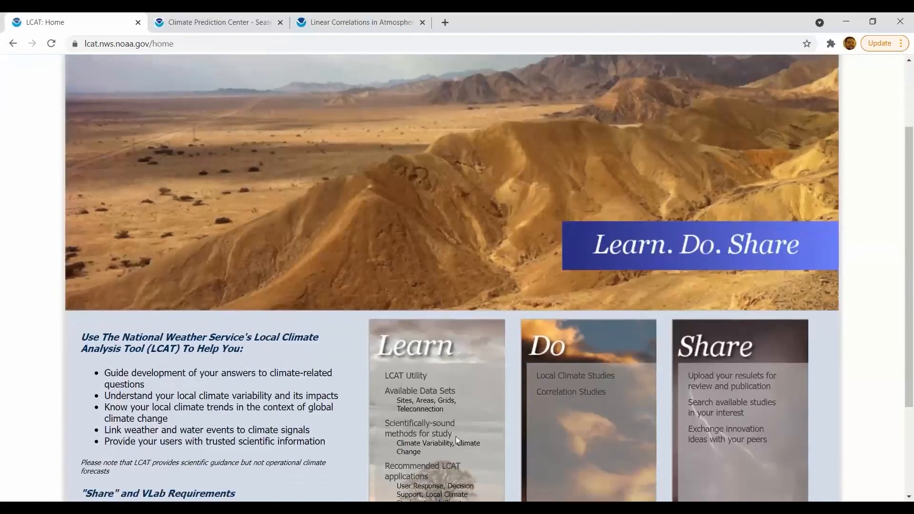
{"action": "scroll", "coordinate": [455, 436], "scroll_direction": "up", "scroll_amount": 2}
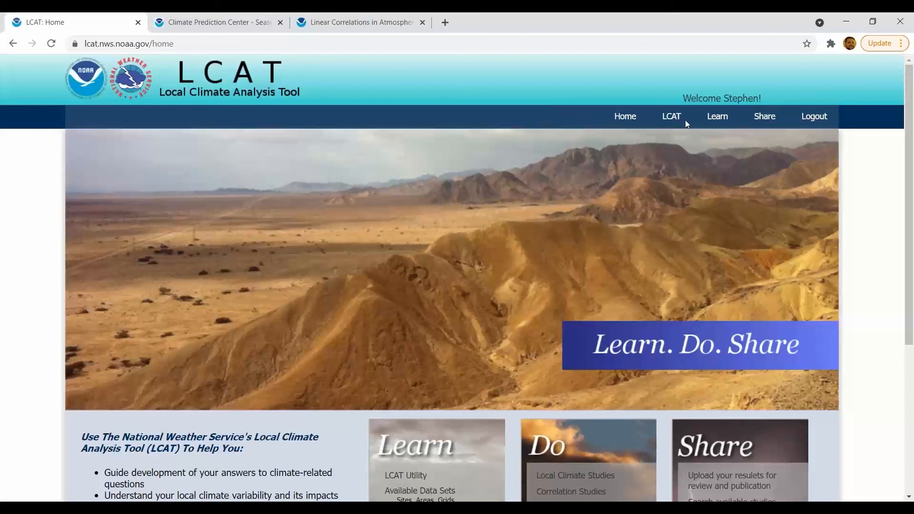
{"action": "left_click", "coordinate": [906, 53]}
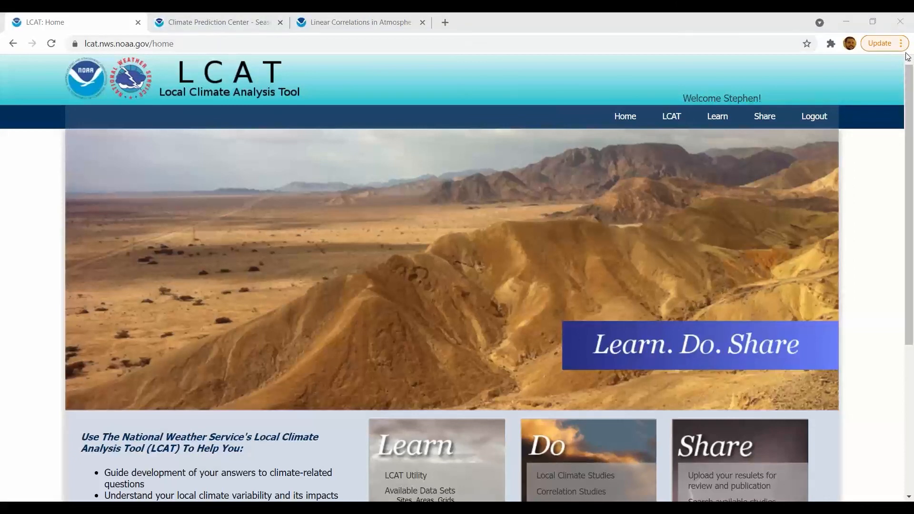